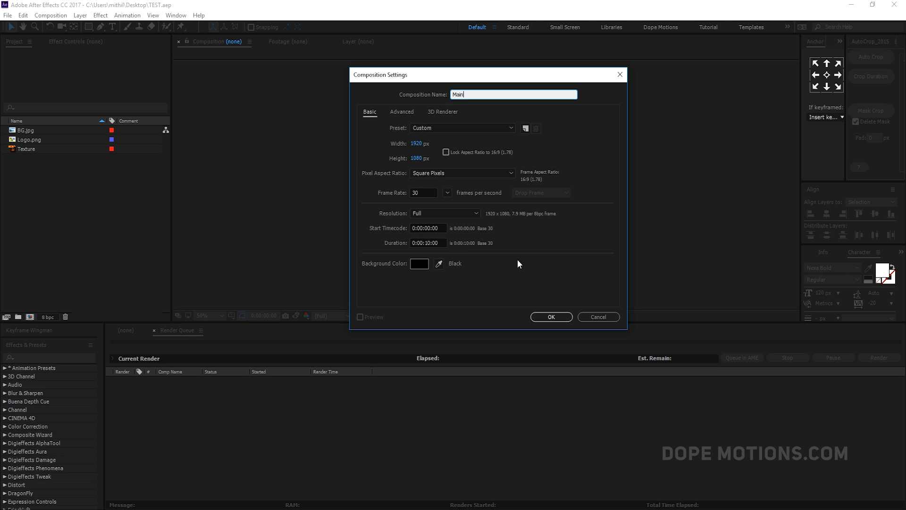
- Create the composition Main at 1920 x 1080, 30 fps, 10 seconds long with a black background
left_click(543, 316)
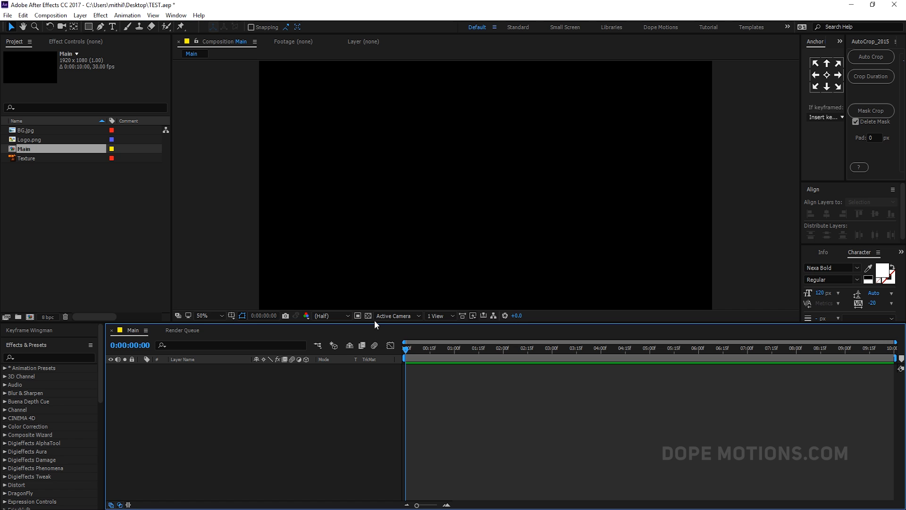
left_click_drag(372, 325, 374, 353)
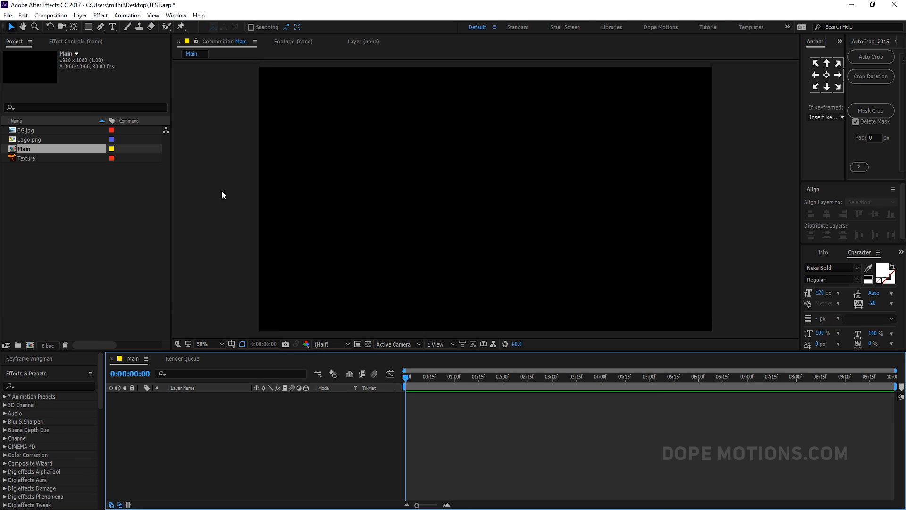
- Add the BG.jpg footage as a layer in the Main composition
left_click(33, 131)
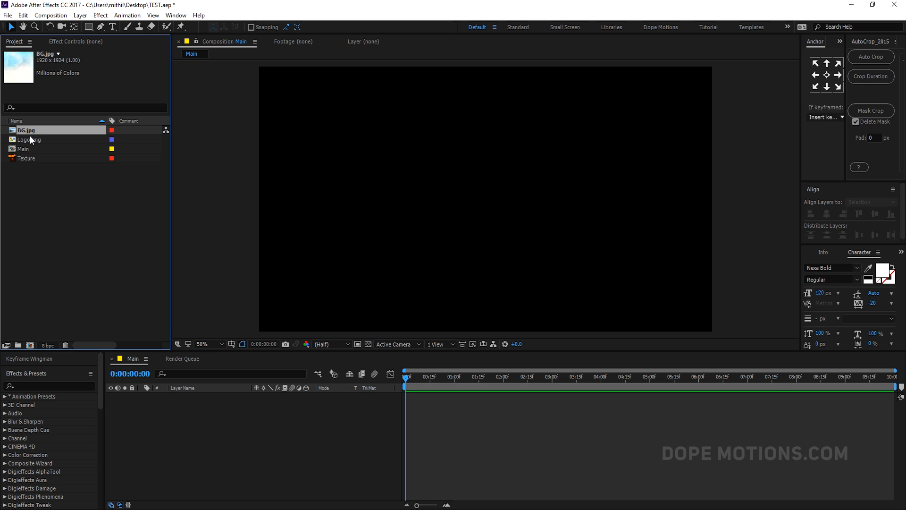
left_click(30, 136)
left_click(25, 149)
left_click(28, 134)
left_click_drag(30, 133, 144, 406)
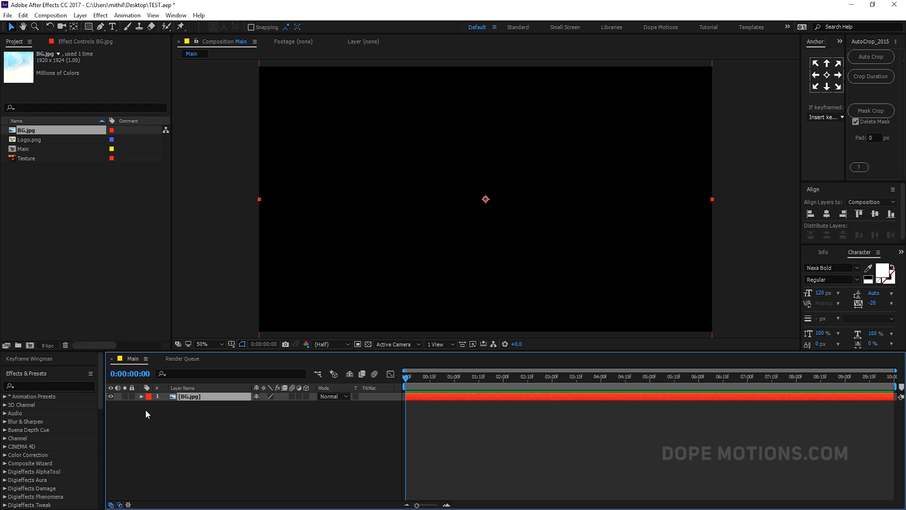
- Make the BG layer 3D and move it toward the camera in depth so it fills the frame
left_click(307, 396)
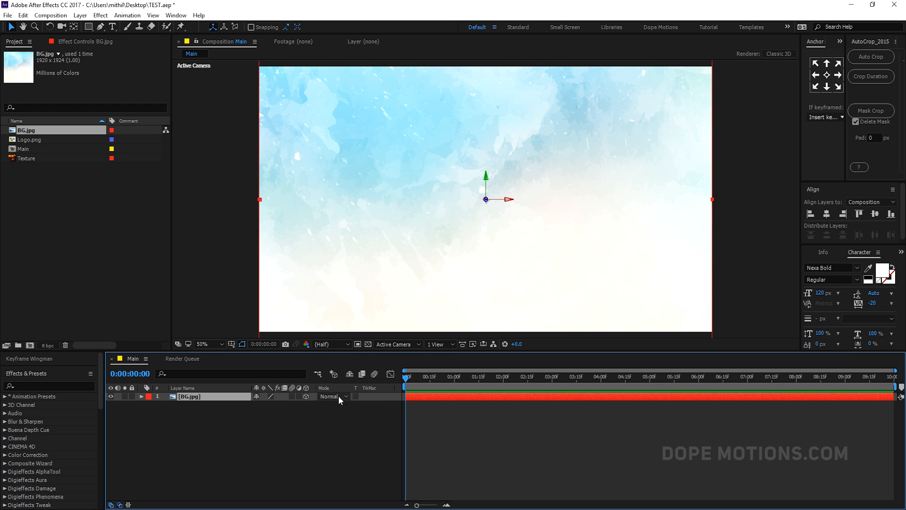
scroll(392, 297, "down", 2)
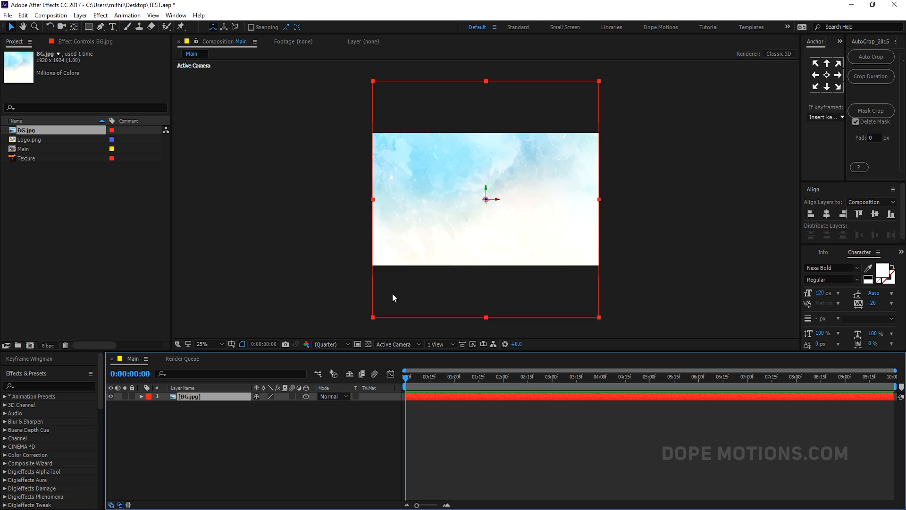
scroll(392, 298, "up", 2)
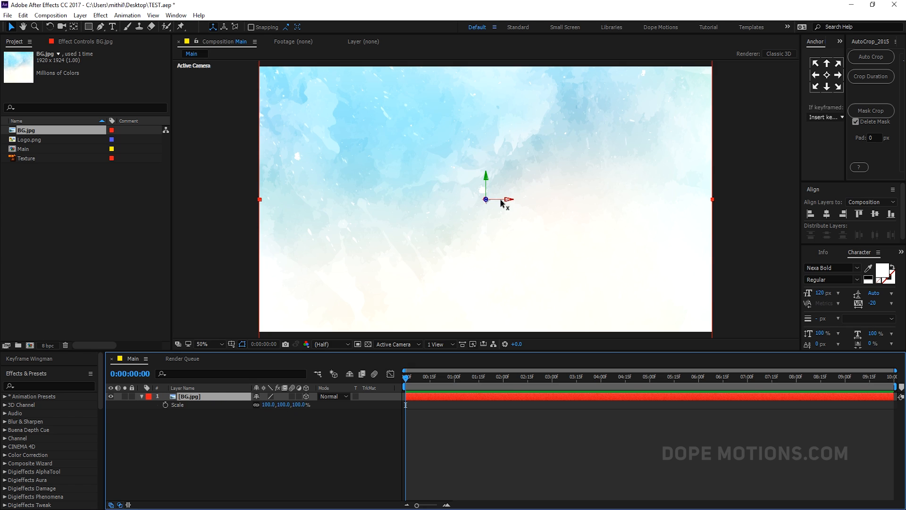
left_click_drag(486, 201, 547, 228)
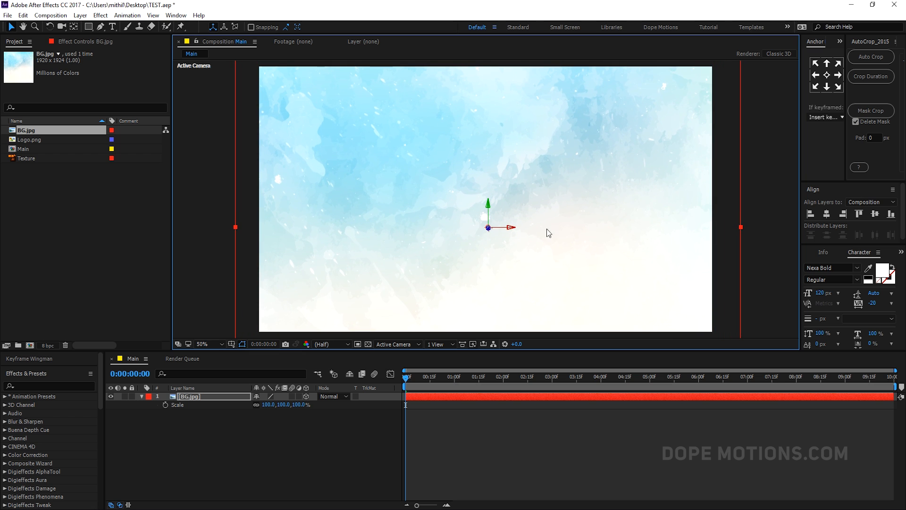
- Apply Curves to the BG layer and bend the RGB curve down to deepen the midtones
left_click(142, 396)
left_click(188, 400)
left_click(190, 398)
key("ctrl+space")
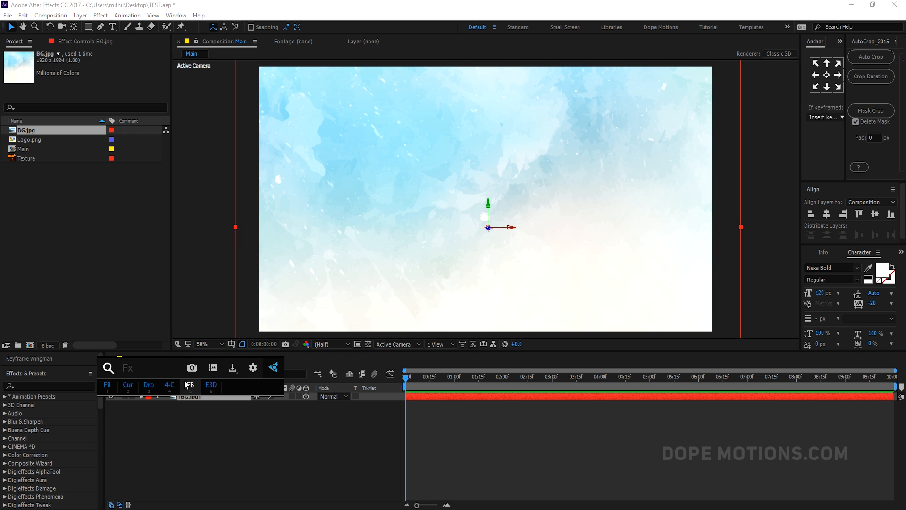
left_click(143, 389)
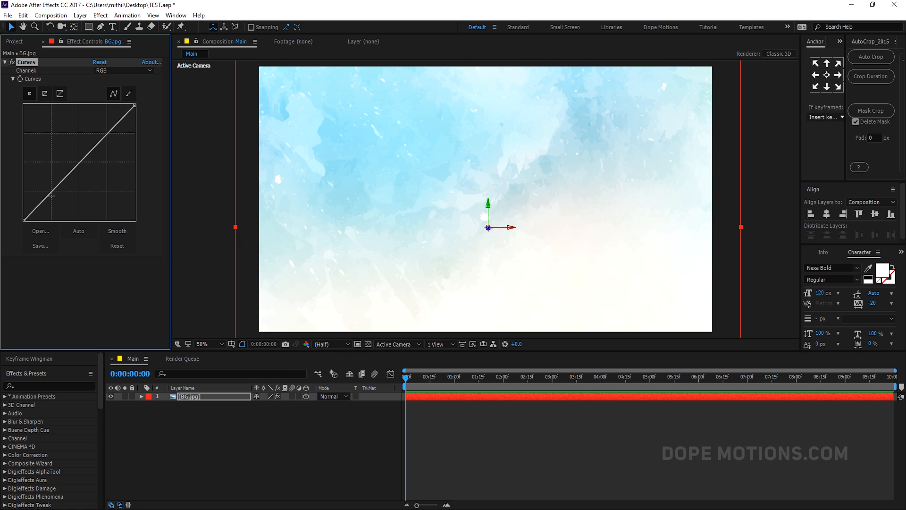
left_click_drag(52, 194, 58, 202)
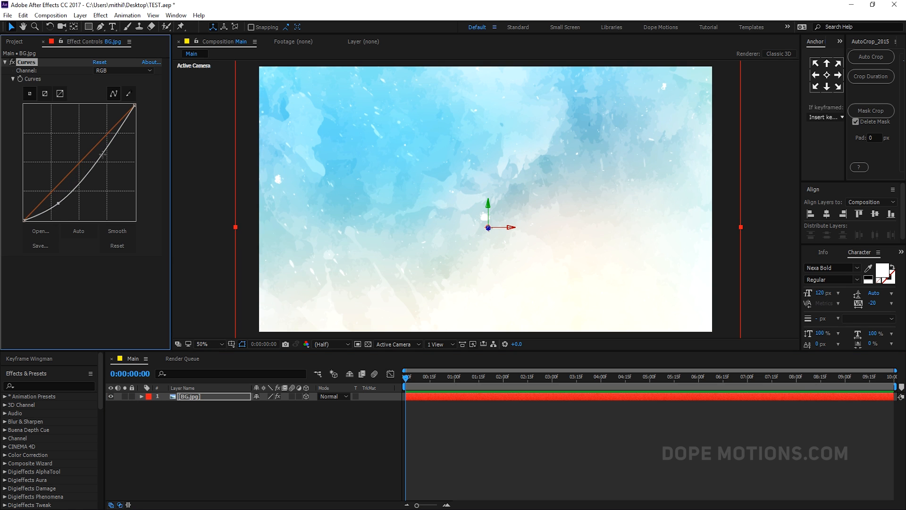
mouse_move(99, 157)
left_mouse_down()
mouse_move(94, 141)
mouse_move(105, 154)
left_mouse_up()
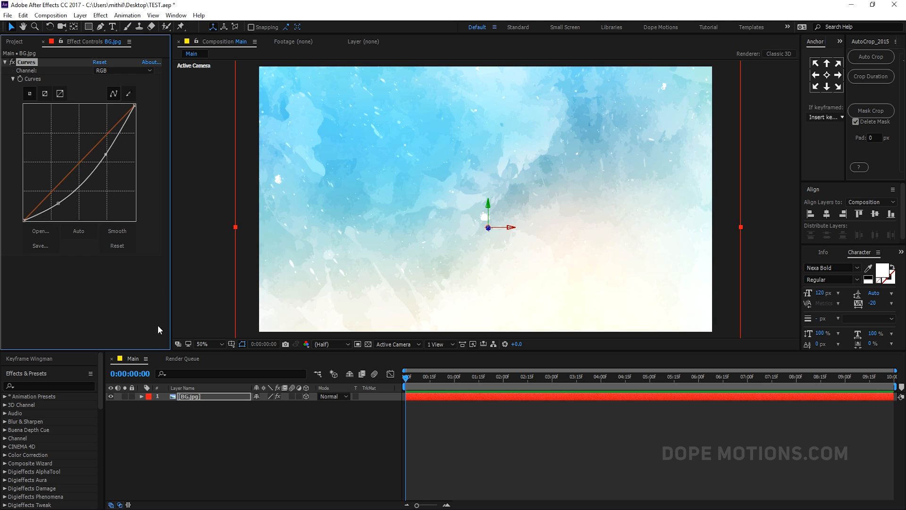
- Switch the Curves channel to Blue and raise the blue curve, toggling the effect to compare
left_click(163, 431)
left_click(101, 70)
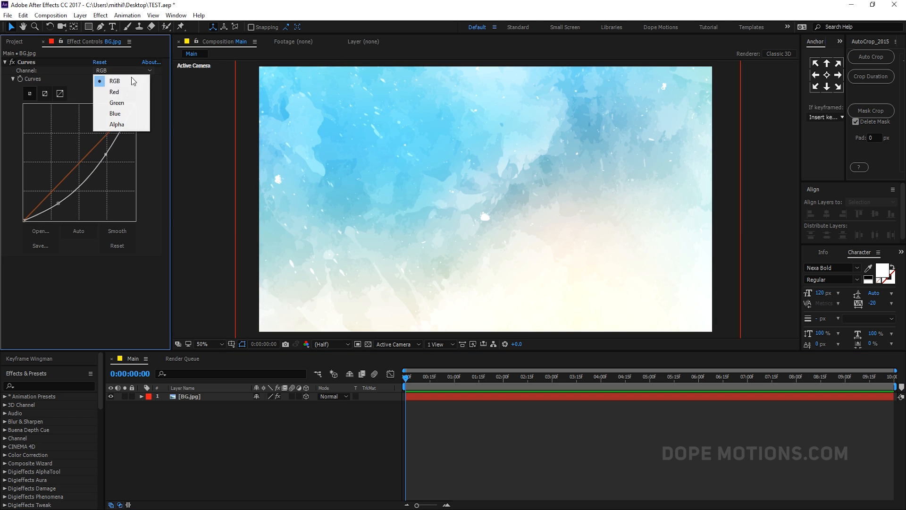
left_click(117, 113)
left_click_drag(78, 163, 69, 152)
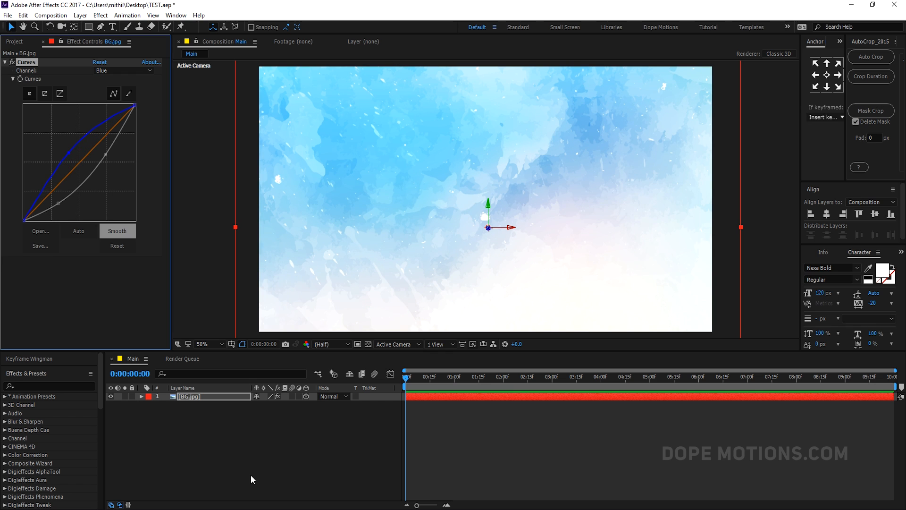
left_click(229, 452)
left_click(12, 62)
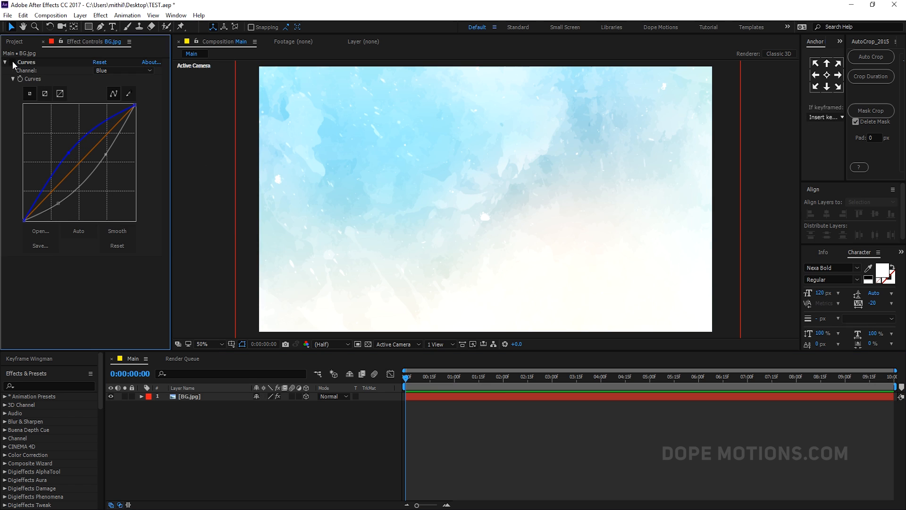
left_click(12, 62)
- Create a new composition from the Texture footage
left_click(268, 432)
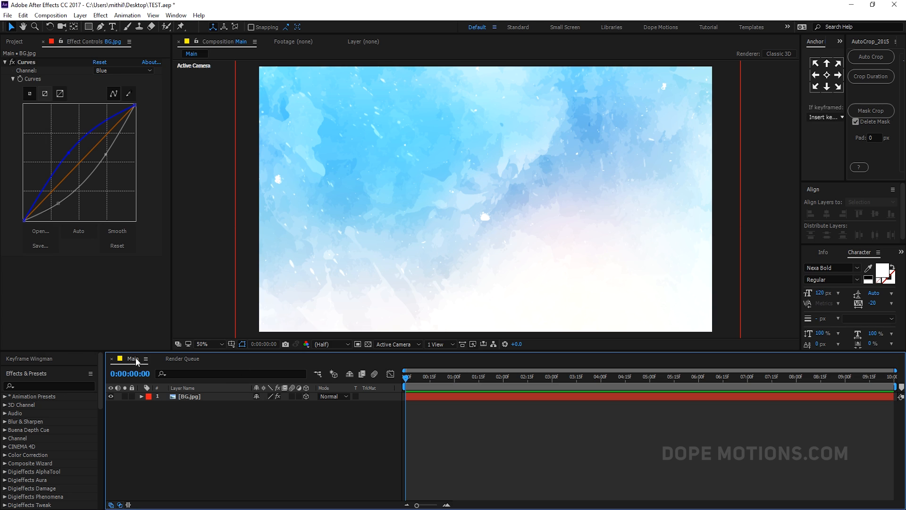
left_click(18, 42)
left_click(44, 214)
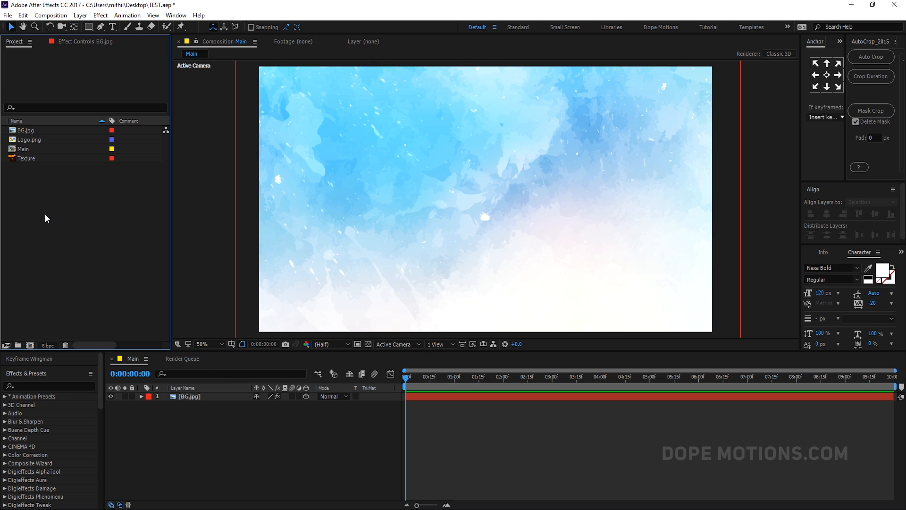
left_click(32, 160)
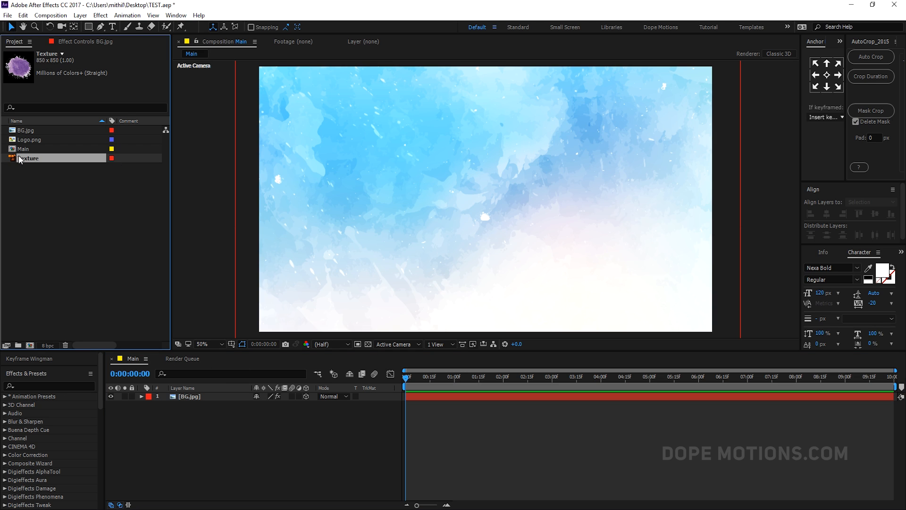
left_click_drag(25, 156, 30, 345)
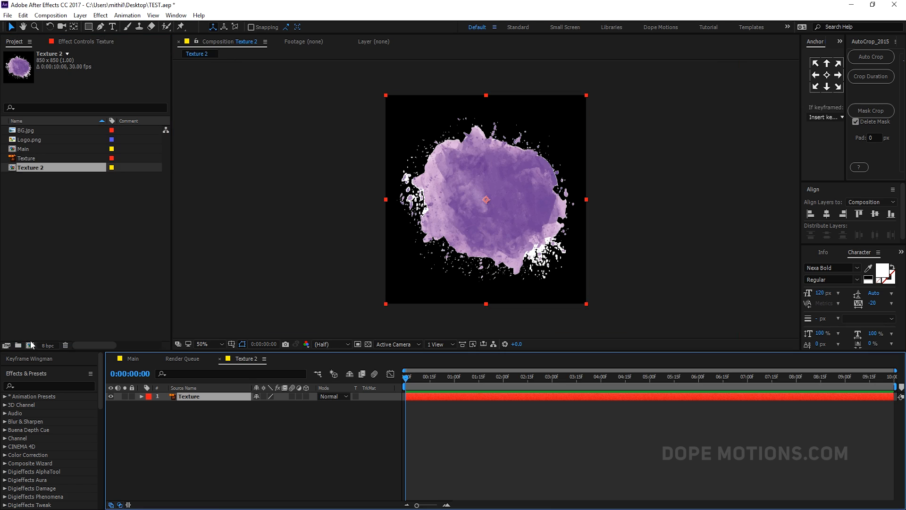
- Rename the new composition as Texture
left_click(45, 169)
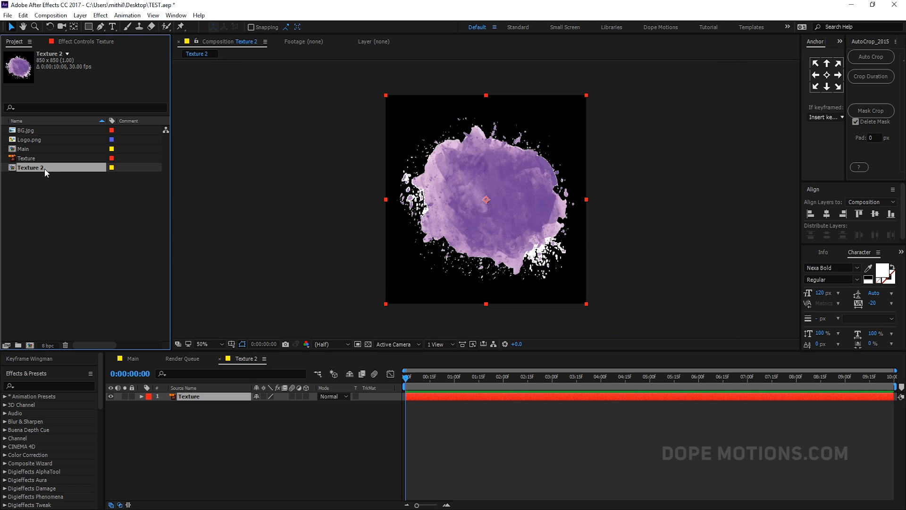
key("Return")
left_click(44, 168)
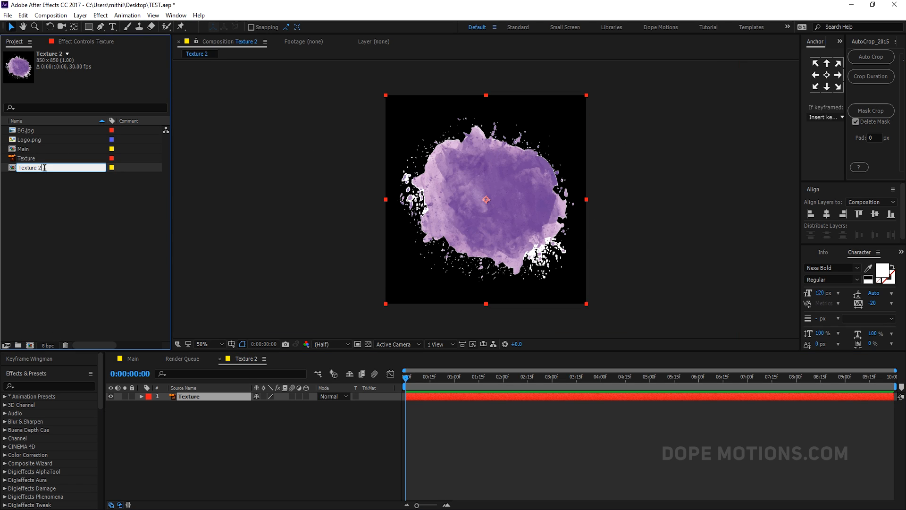
left_click(27, 201)
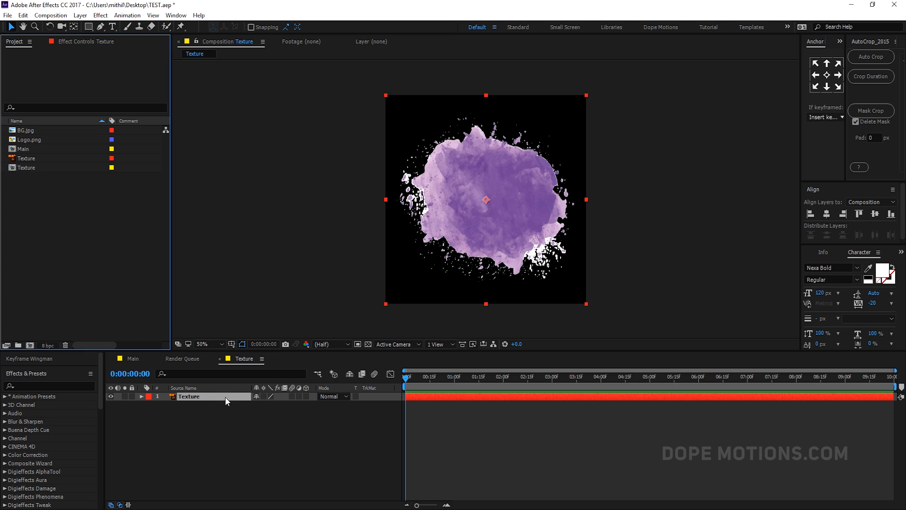
- Apply the Liquify effect to the Texture layer
key("ctrl+space")
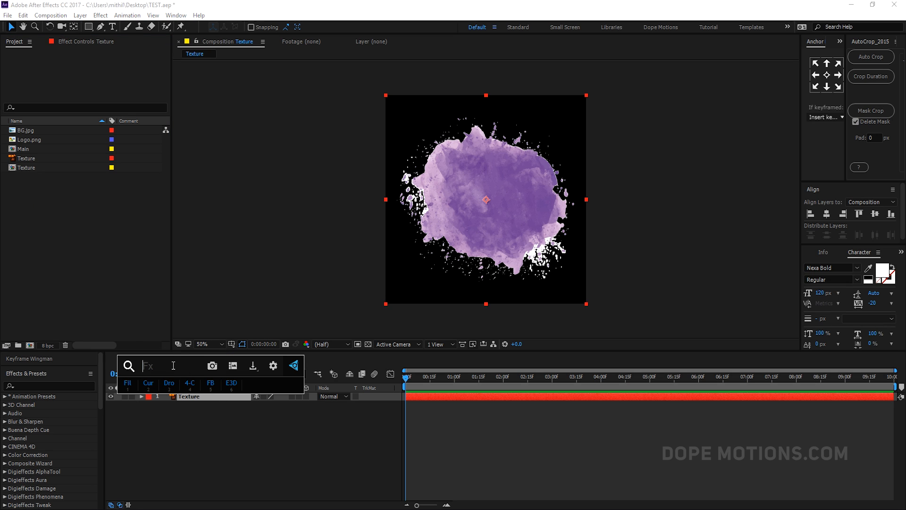
left_click(187, 396)
left_click(186, 395)
key("Return")
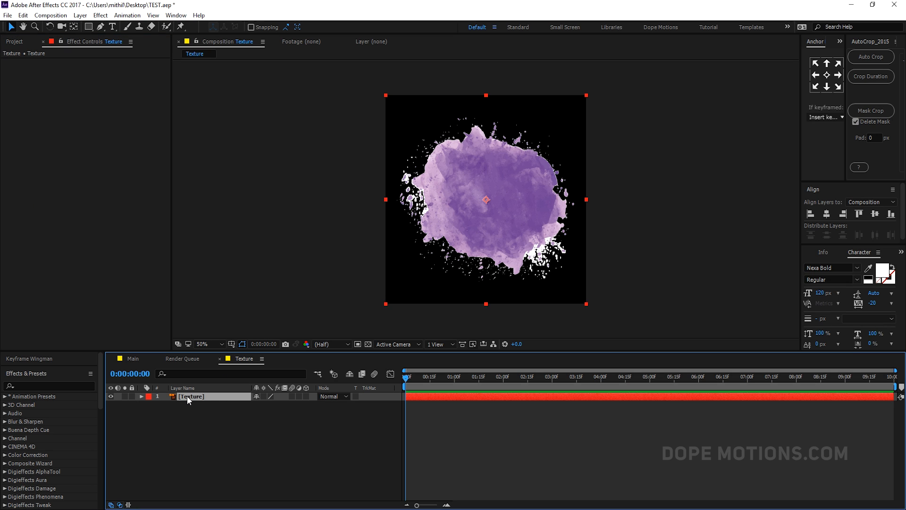
key("ctrl+space")
type("liqy")
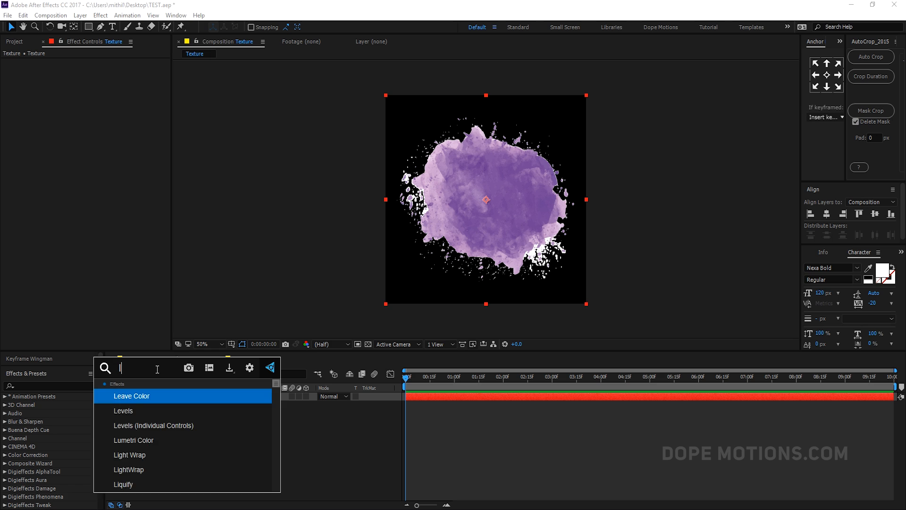
key("BackSpace")
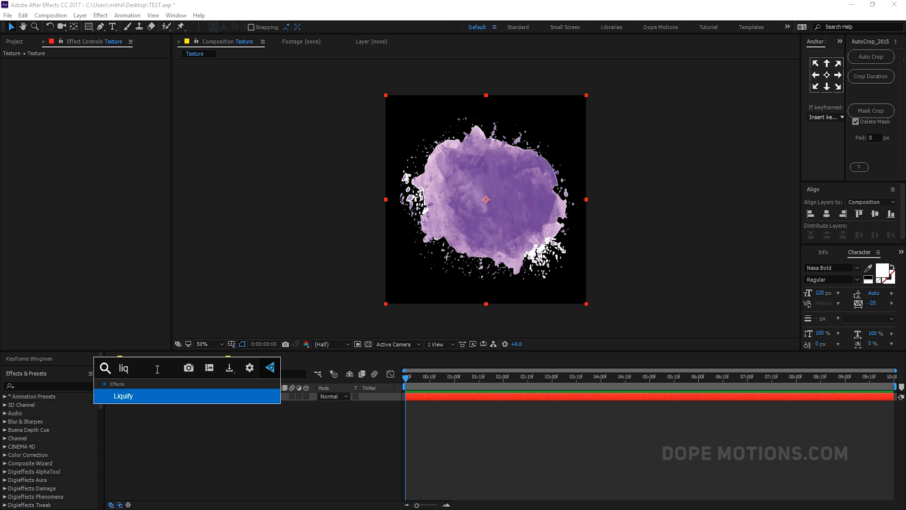
left_click(143, 396)
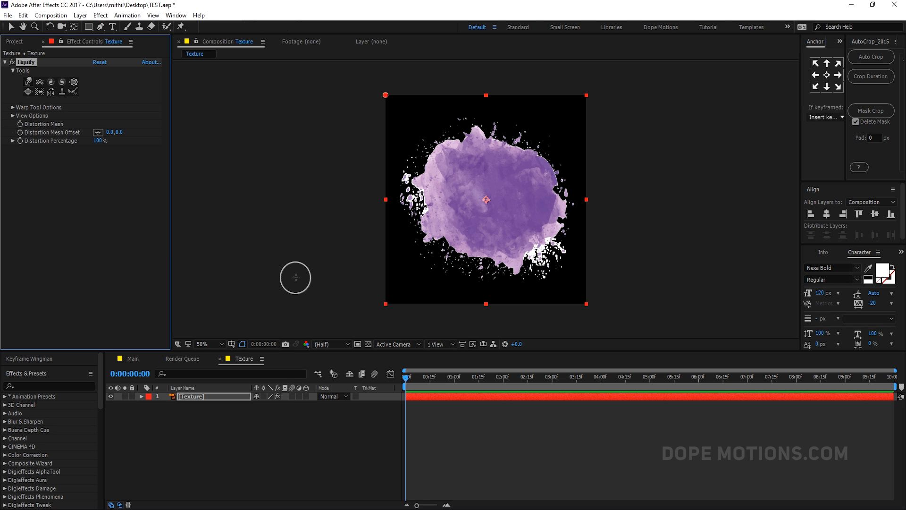
- Set the Liquify warp brush size to 100
left_click(13, 108)
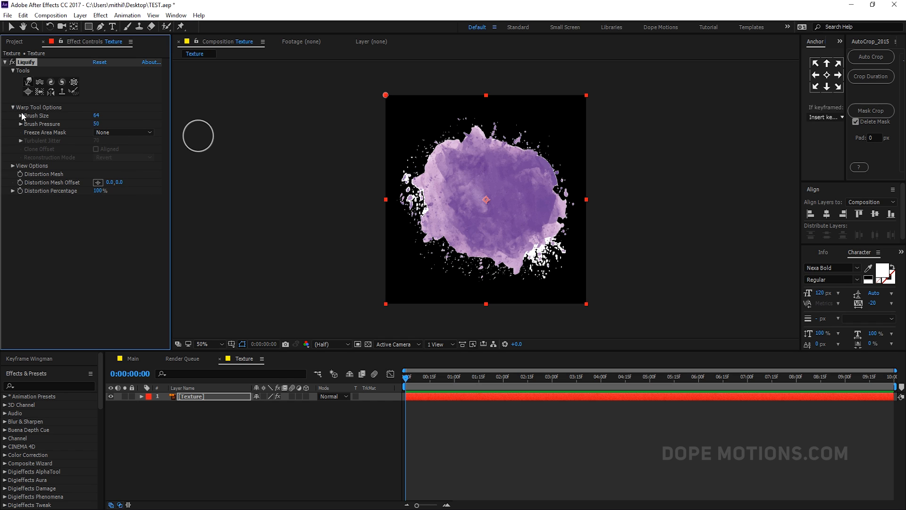
left_click(96, 115)
type("100")
left_click(100, 199)
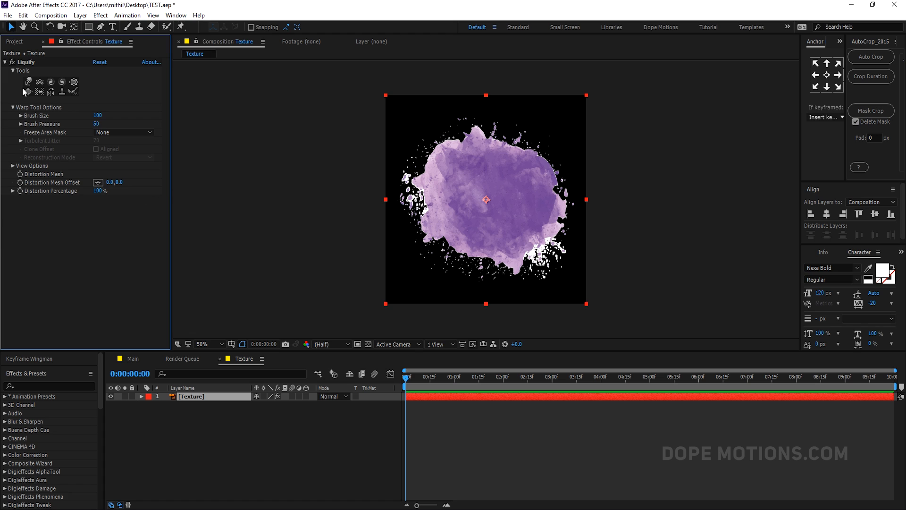
- Warp the texture's edges outward with the Liquify warp brush
left_click(29, 82)
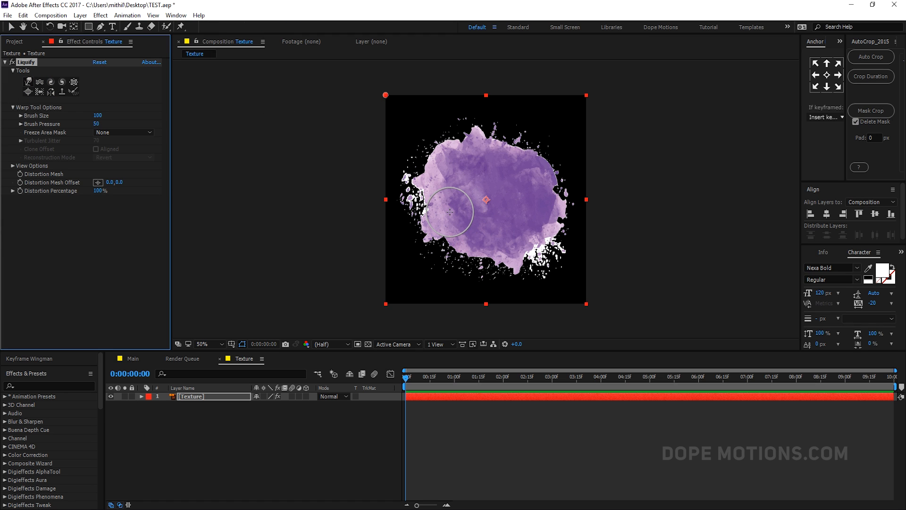
mouse_move(450, 212)
left_mouse_down()
mouse_move(389, 244)
mouse_move(464, 236)
mouse_move(440, 274)
mouse_move(514, 250)
mouse_move(517, 236)
mouse_move(502, 243)
mouse_move(496, 287)
mouse_move(527, 228)
mouse_move(562, 271)
mouse_move(535, 209)
mouse_move(592, 228)
mouse_move(529, 188)
mouse_move(595, 182)
mouse_move(505, 178)
mouse_move(534, 169)
mouse_move(524, 168)
mouse_move(542, 134)
mouse_move(493, 166)
mouse_move(502, 123)
mouse_move(465, 162)
mouse_move(424, 116)
mouse_move(454, 174)
mouse_move(375, 156)
mouse_move(445, 196)
mouse_move(383, 198)
mouse_move(454, 224)
mouse_move(456, 218)
mouse_move(444, 235)
mouse_move(473, 202)
mouse_move(478, 255)
mouse_move(489, 220)
mouse_move(549, 253)
mouse_move(531, 250)
mouse_move(512, 222)
mouse_move(545, 221)
mouse_move(524, 215)
mouse_move(554, 192)
mouse_move(523, 199)
mouse_move(524, 156)
mouse_move(514, 180)
mouse_move(488, 138)
mouse_move(487, 165)
mouse_move(443, 161)
left_mouse_up()
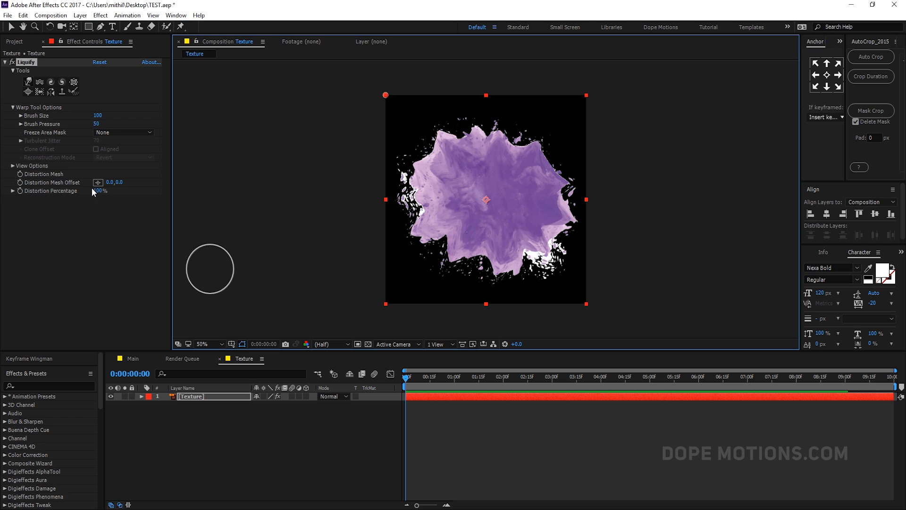
- Set Liquify's Distortion Percentage to 120% and enable keyframing for it at the first frame
mouse_move(94, 191)
left_mouse_down()
mouse_move(124, 203)
mouse_move(86, 209)
mouse_move(113, 191)
left_mouse_up()
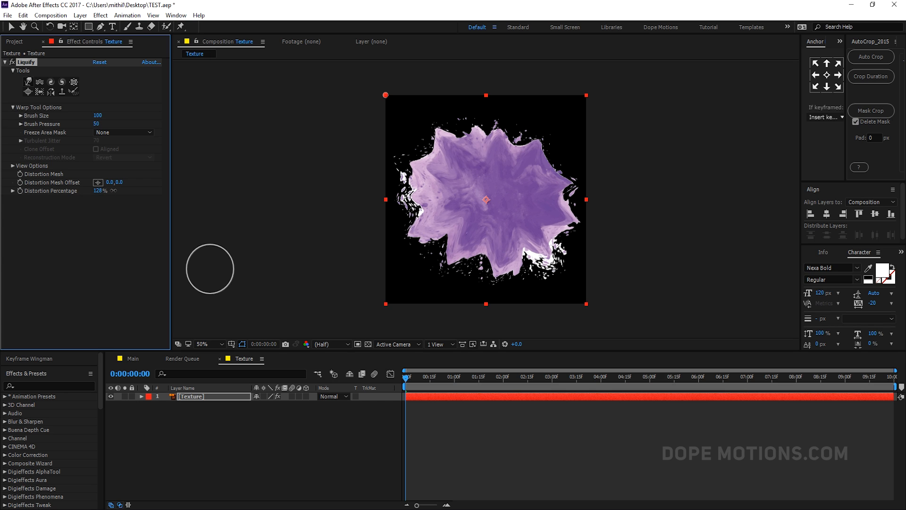
left_click(98, 190)
type("12")
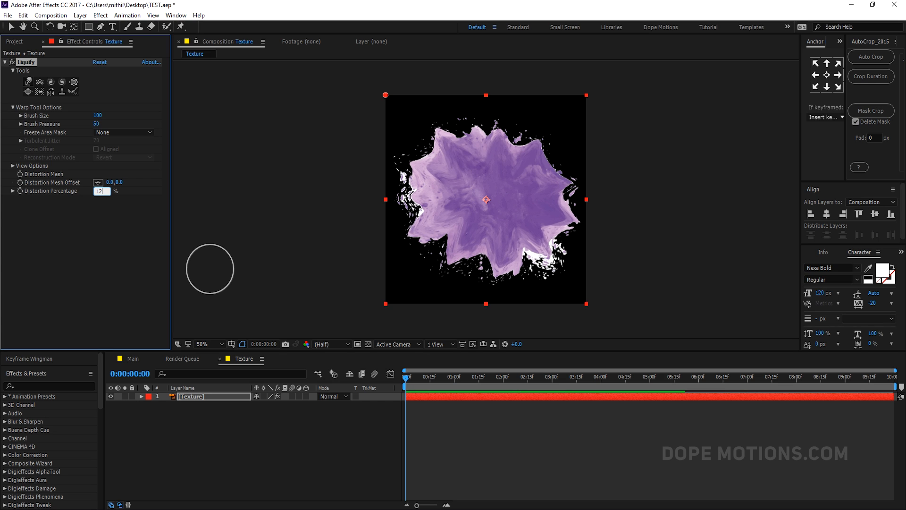
type("0")
left_click(116, 237)
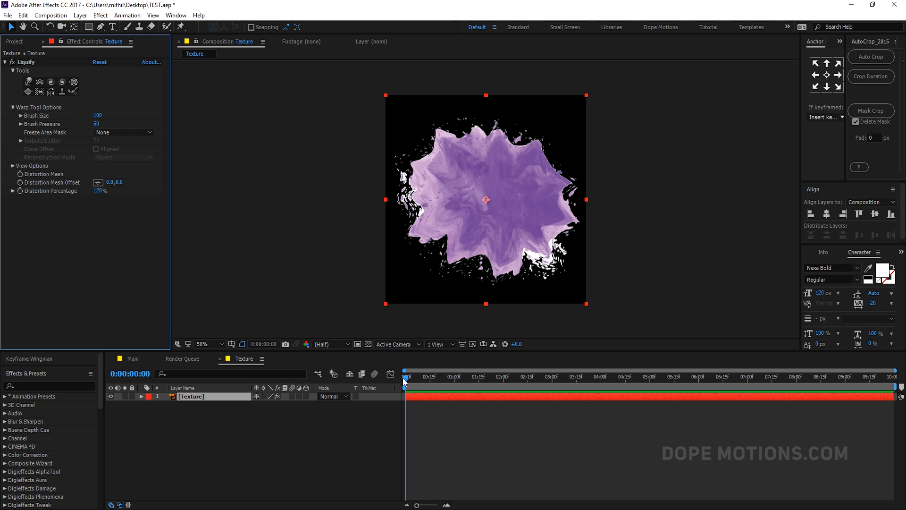
left_click(22, 192)
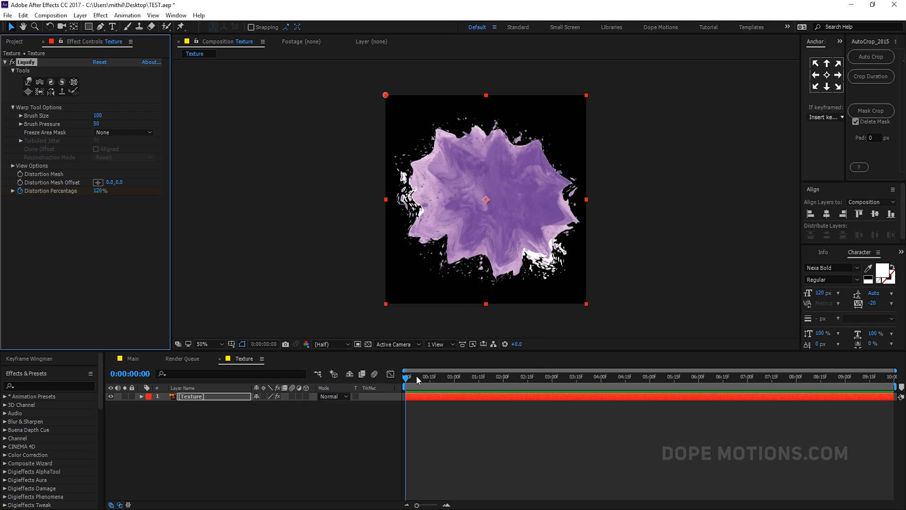
- At the 2-second mark, set Liquify's Distortion Percentage to 0%
left_click_drag(417, 378, 504, 387)
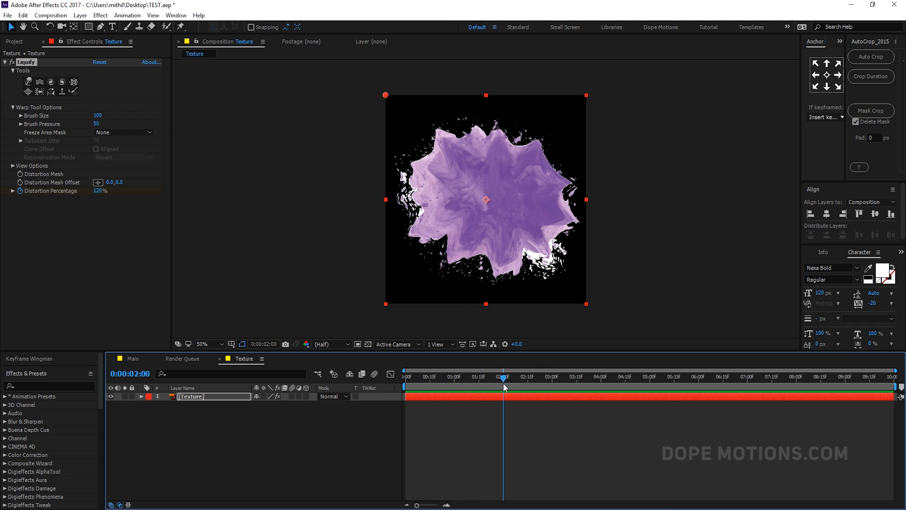
left_click(100, 191)
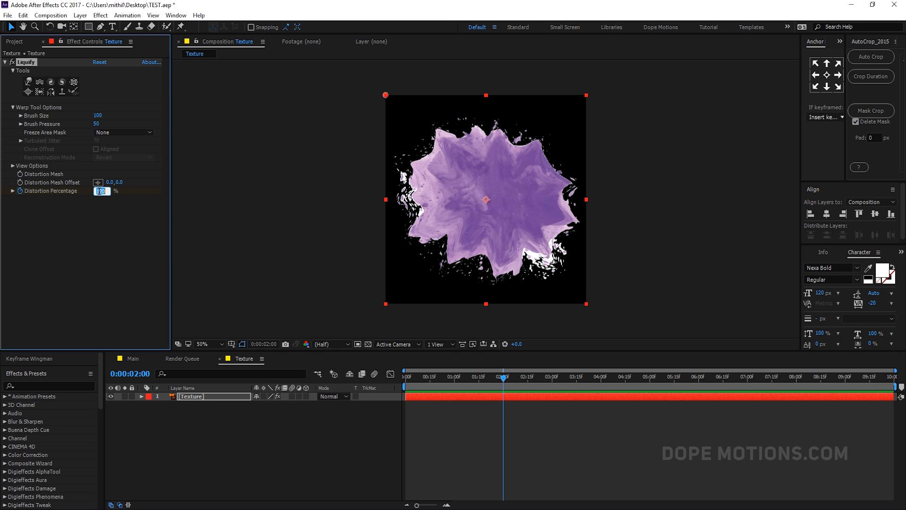
type("0")
left_click(98, 243)
- Apply Easy Ease to both Distortion Percentage keyframes on the Texture layer
mouse_move(414, 377)
left_mouse_down()
mouse_move(511, 385)
mouse_move(418, 386)
mouse_move(469, 390)
left_mouse_up()
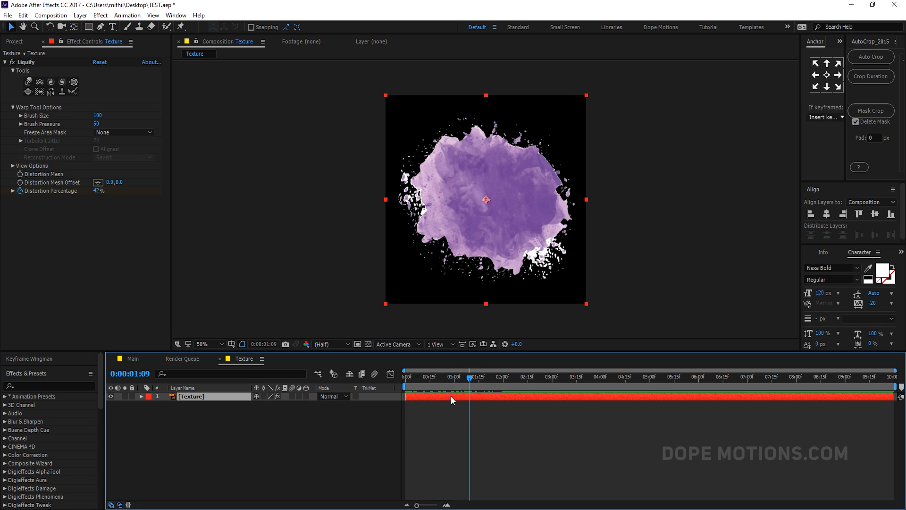
key("u")
left_click_drag(515, 423, 390, 405)
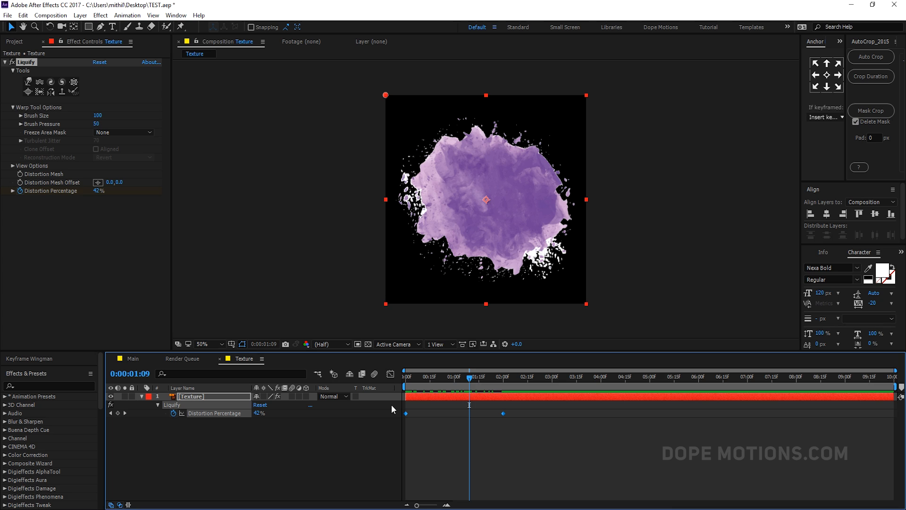
key("F9")
left_click(415, 419)
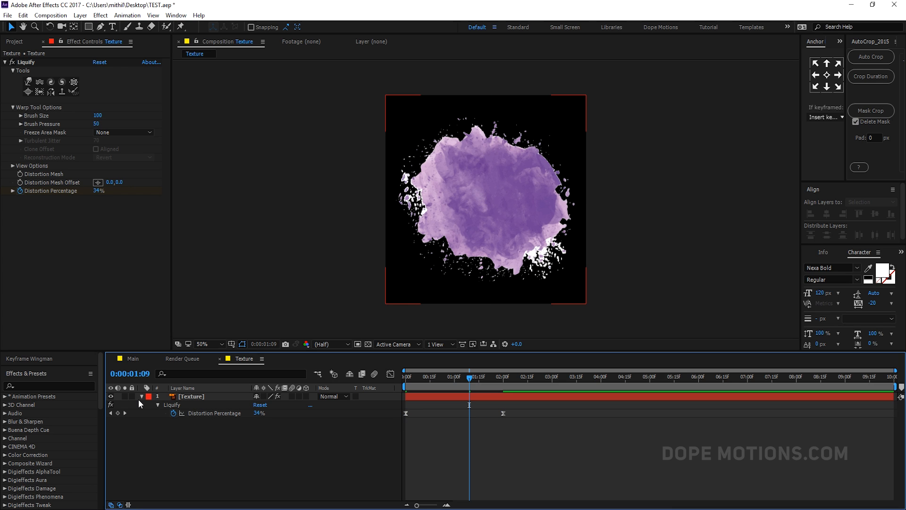
left_click(142, 397)
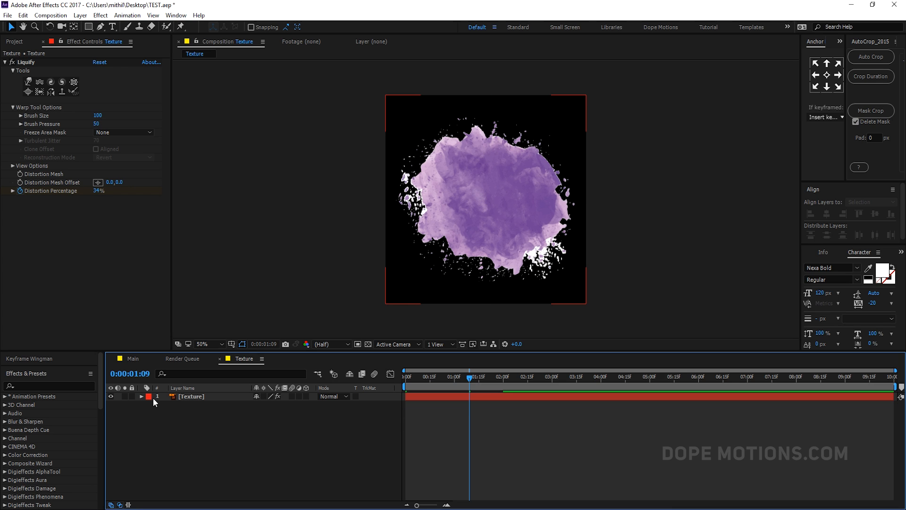
- Open the Main composition and add the Texture composition to it as a new layer
left_click(160, 359)
left_click(134, 358)
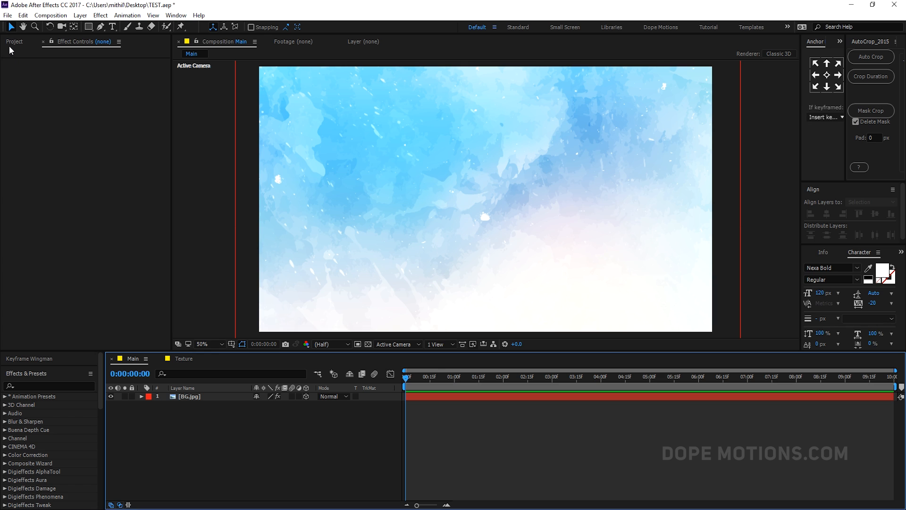
left_click(10, 45)
left_click_drag(26, 168, 200, 401)
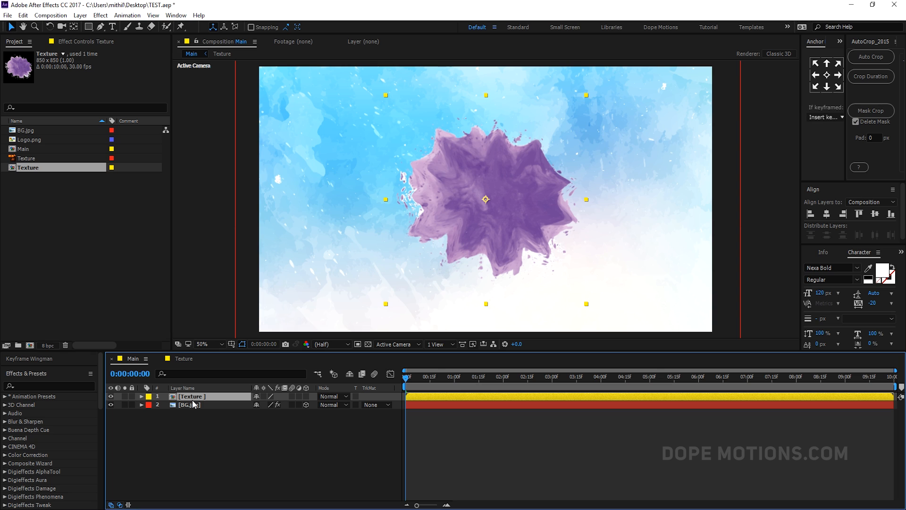
- Rename the Texture layer in Main to Splatter_01
key("Return")
type("So")
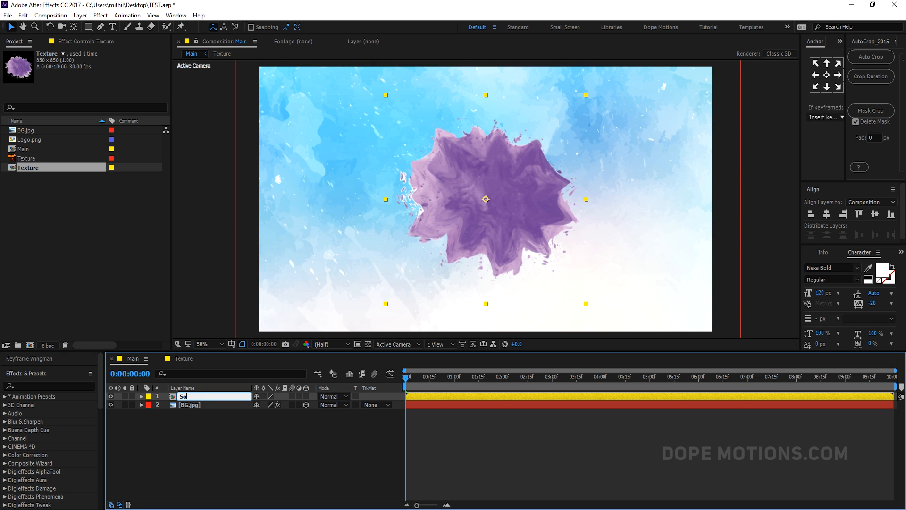
type("patter ")
type("01")
key("Return")
- Set a Scale keyframe at 100% at frame 20 on Splatter_01
key("equal")
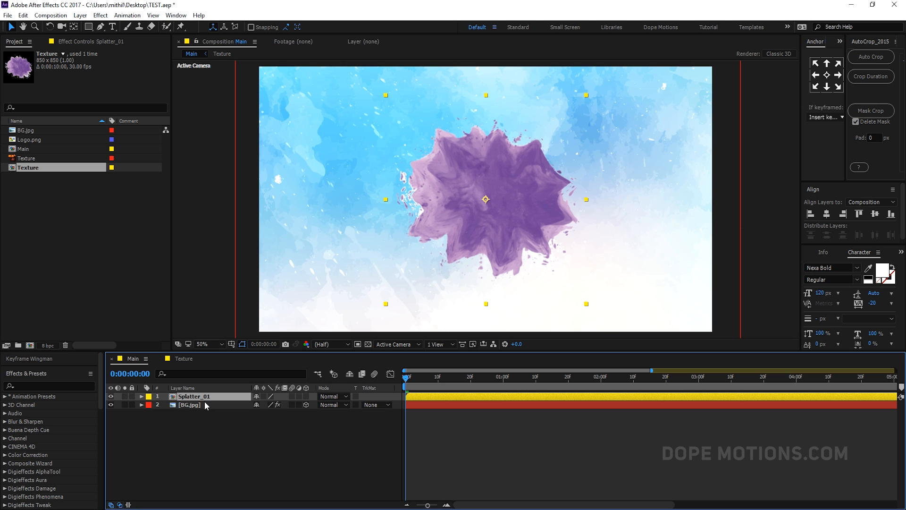
key("s")
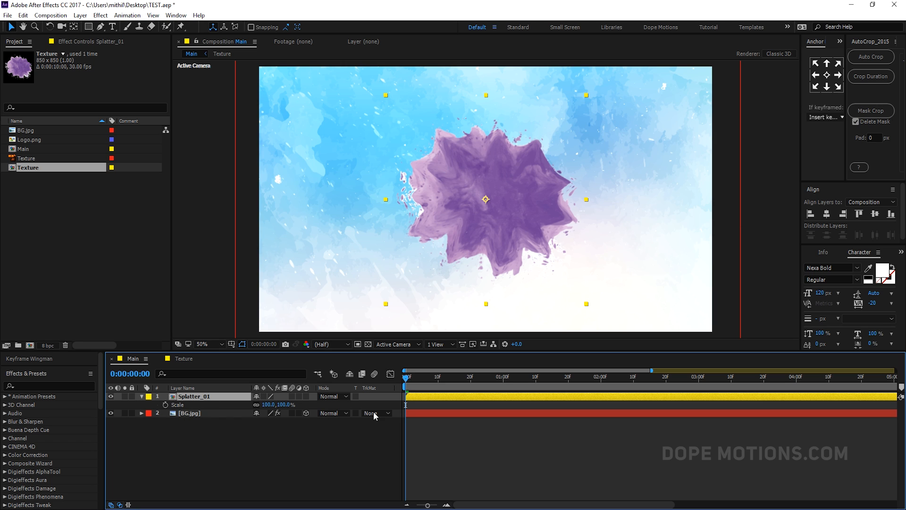
left_click_drag(425, 382, 473, 390)
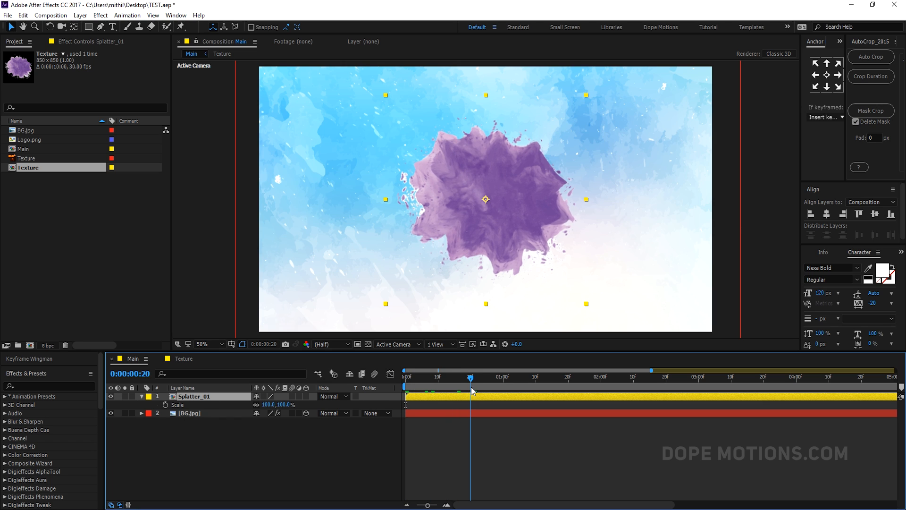
left_click(165, 405)
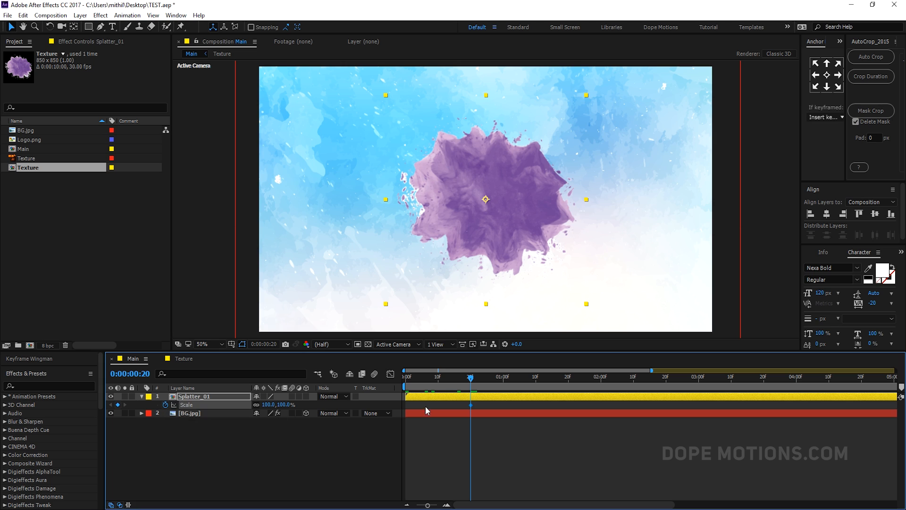
- At the first frame, set Splatter_01's Scale to 0%
left_click_drag(461, 382, 347, 381)
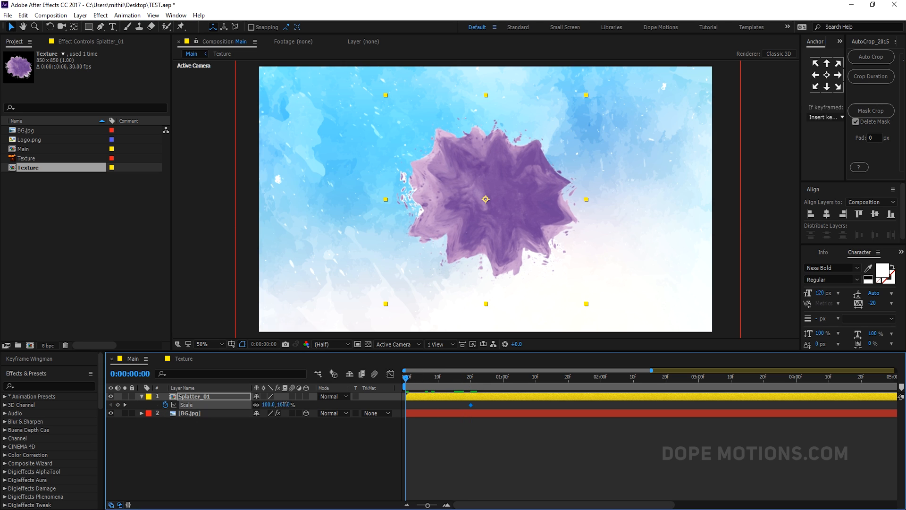
left_click(284, 404)
type("0")
left_click(281, 437)
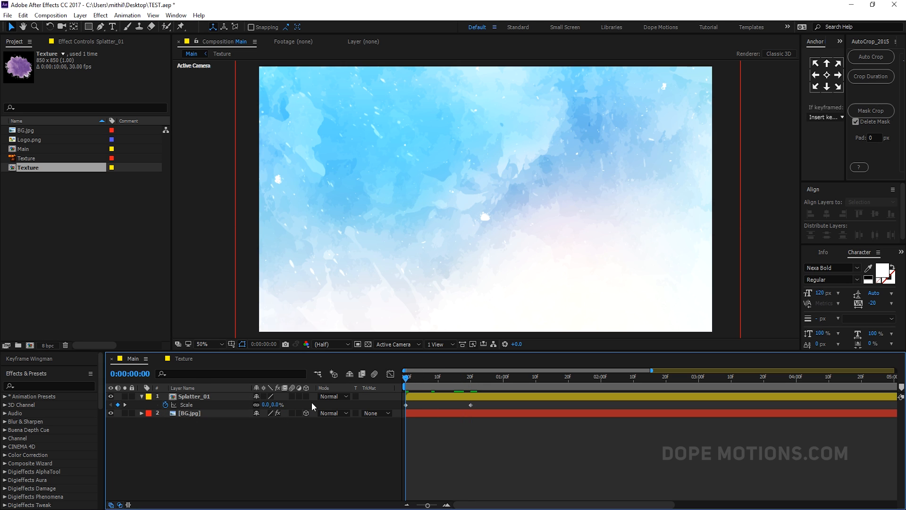
- Enable motion blur for the Splatter_01 layer and for the composition
left_click(293, 397)
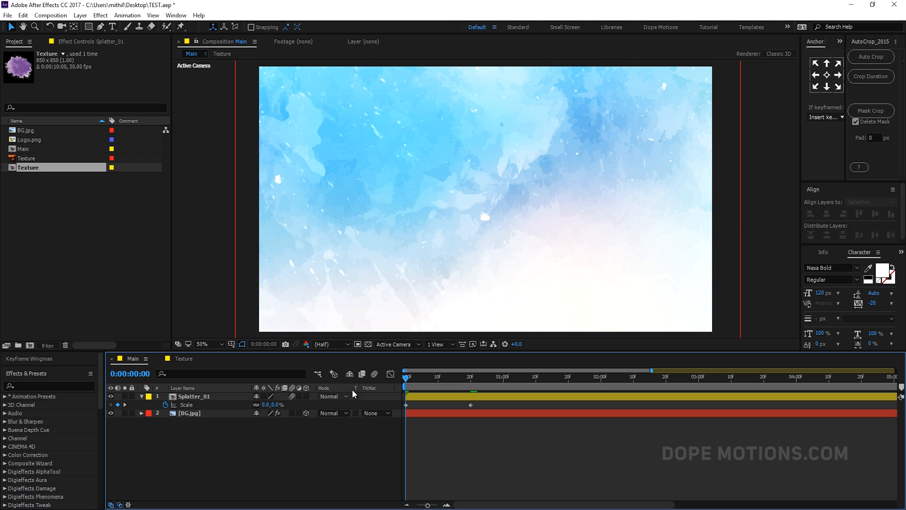
left_click(374, 374)
left_click_drag(407, 378, 398, 411)
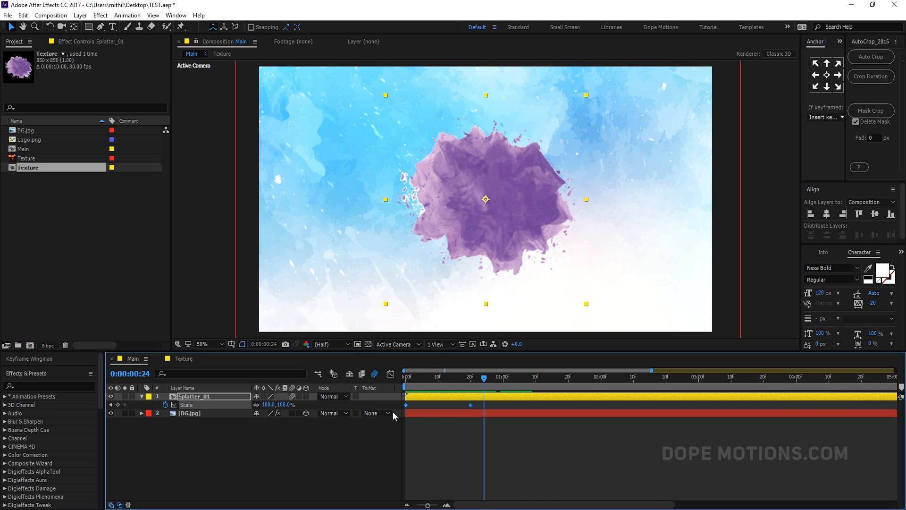
- Apply Easy Ease to the Scale keyframes and reshape their speed curve in the Graph Editor for a fast start
key("F9")
left_click(391, 374)
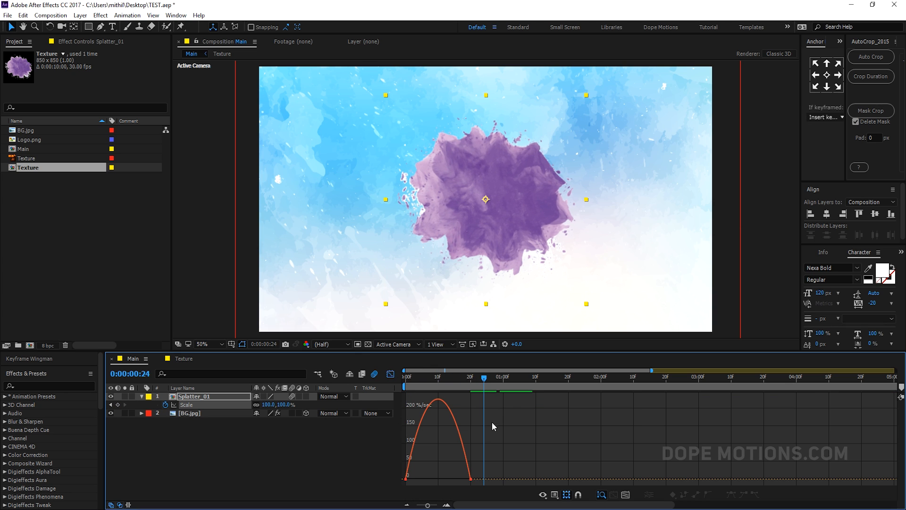
key("ctrl+a")
left_click_drag(457, 480, 422, 479)
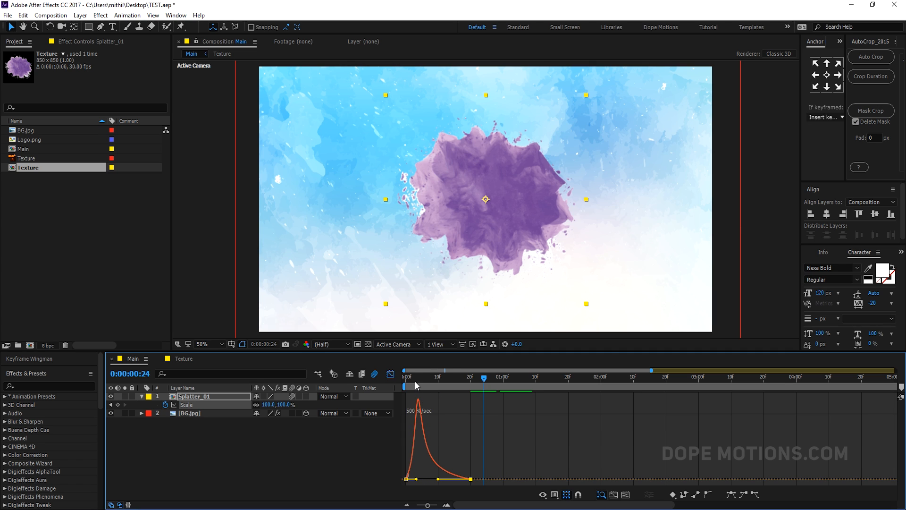
- Move the 100% Scale keyframe to the 1-second mark and return to the layer timeline
left_click_drag(417, 385, 503, 404)
left_click(388, 375)
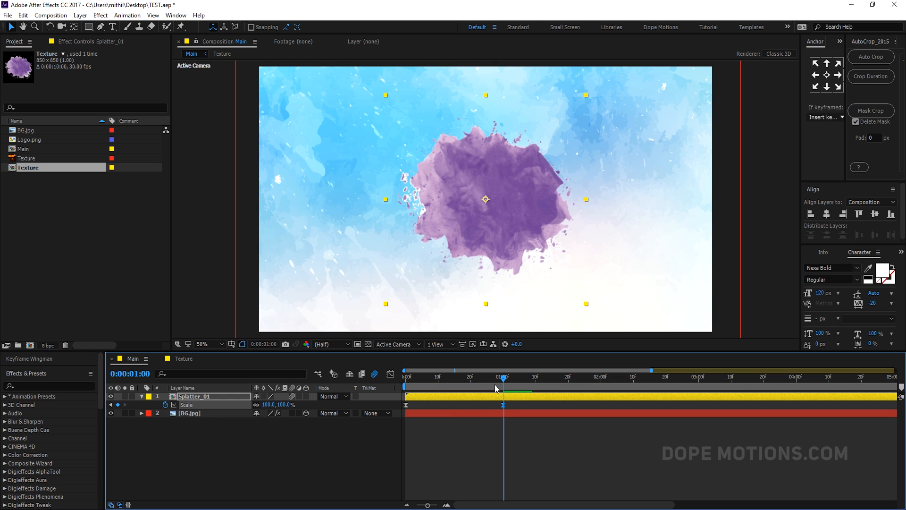
- Play back and scrub the scale animation to review it
key("space")
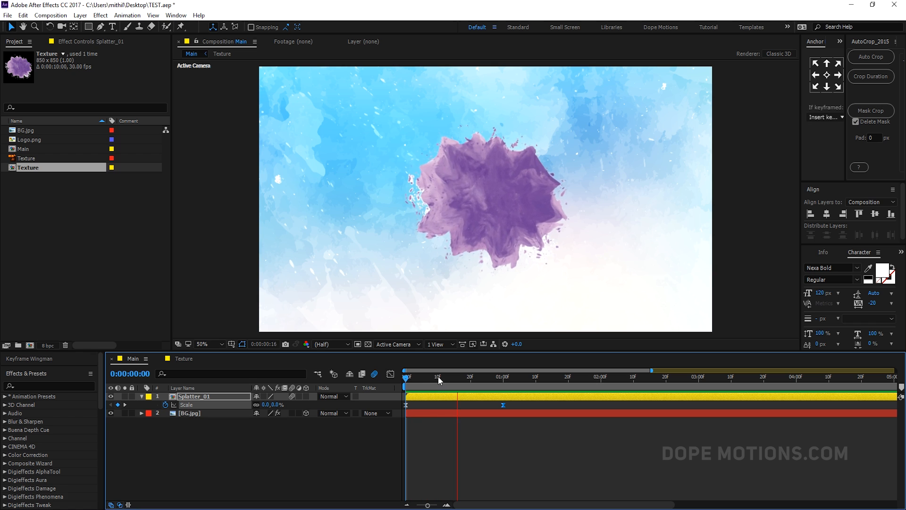
left_click_drag(461, 376, 493, 377)
left_click(423, 402)
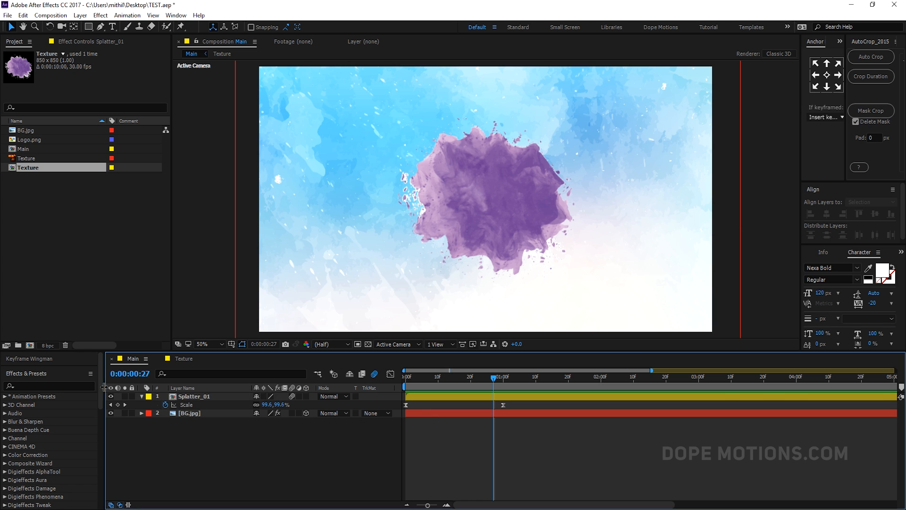
left_click(141, 396)
- Set Splatter_01's blending mode to Multiply
left_click(195, 397)
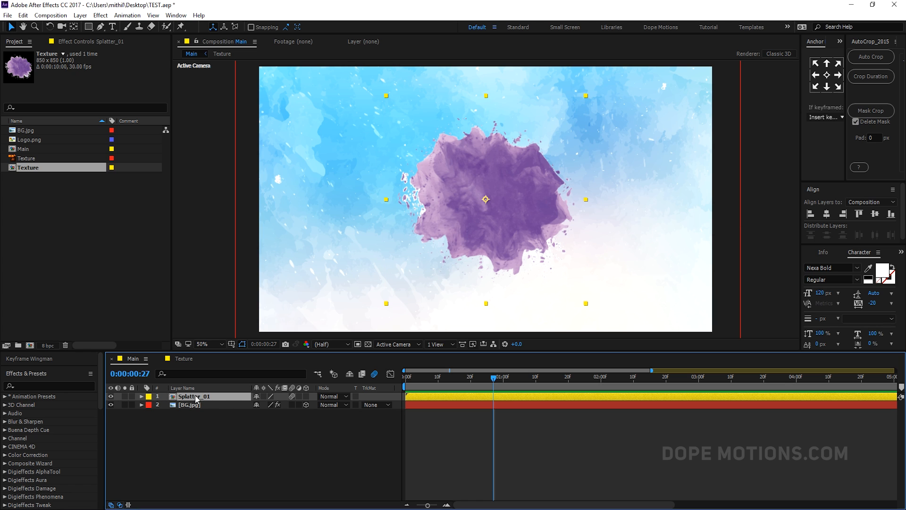
left_click(330, 397)
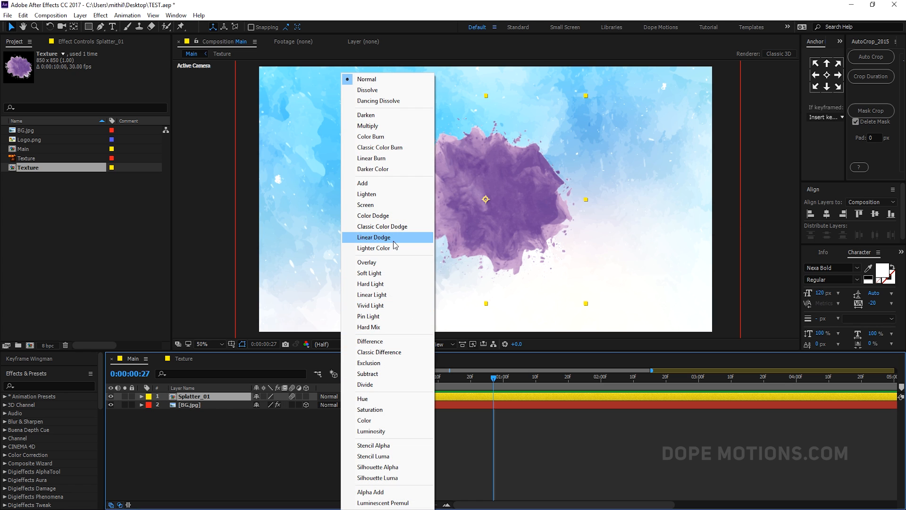
left_click(368, 126)
- Make Splatter_01 a 3D layer
left_click_drag(438, 378, 487, 377)
left_click(306, 397)
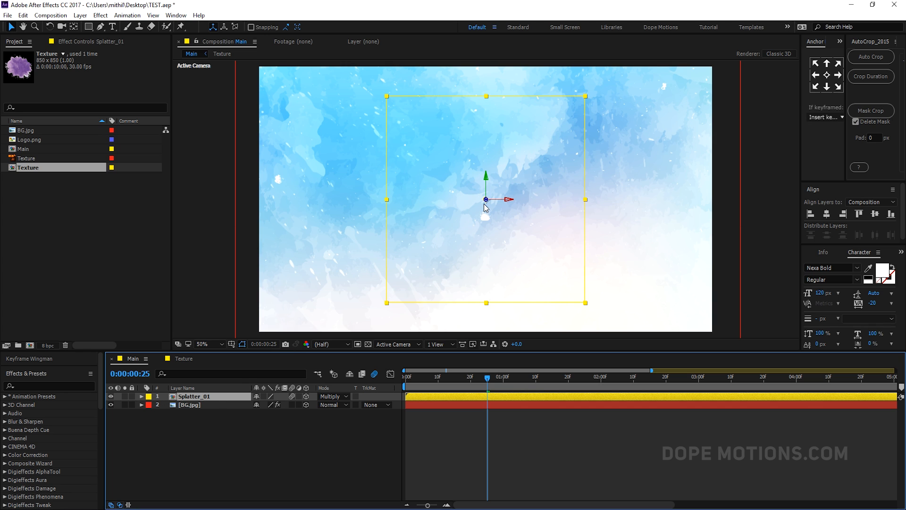
left_click_drag(486, 200, 565, 195)
- Push the BG.jpg layer back in 3D depth
left_click(203, 404)
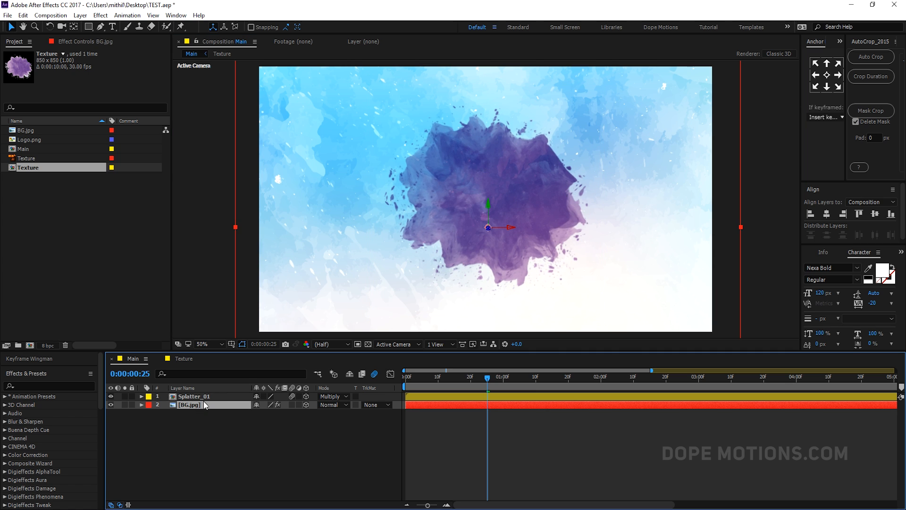
left_click_drag(489, 230, 736, 217)
left_click(139, 437)
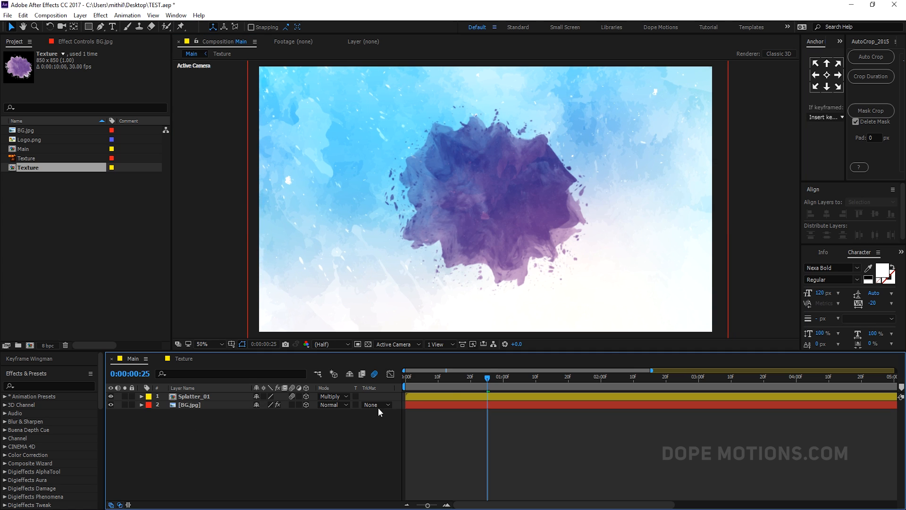
- Duplicate the Splatter_01 layer twice
left_click_drag(482, 374, 516, 372)
left_click(202, 397)
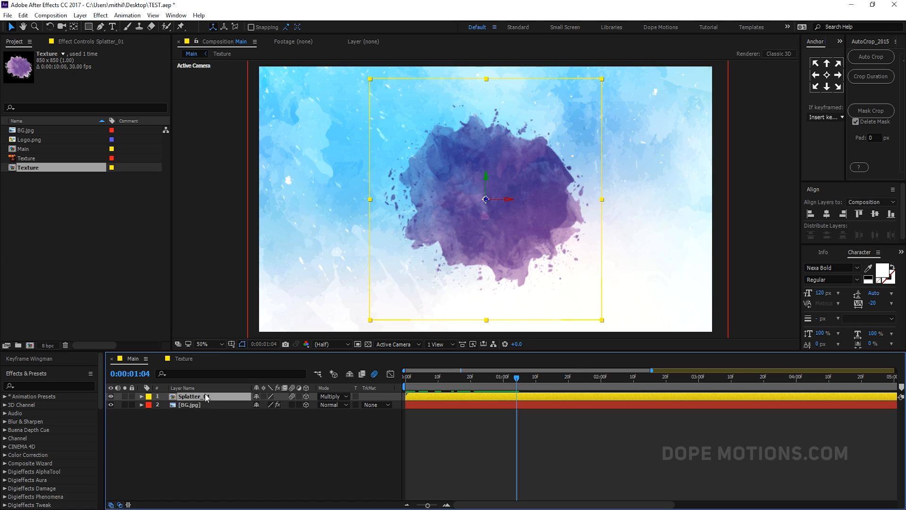
key("ctrl+d")
key("ctrl+d")
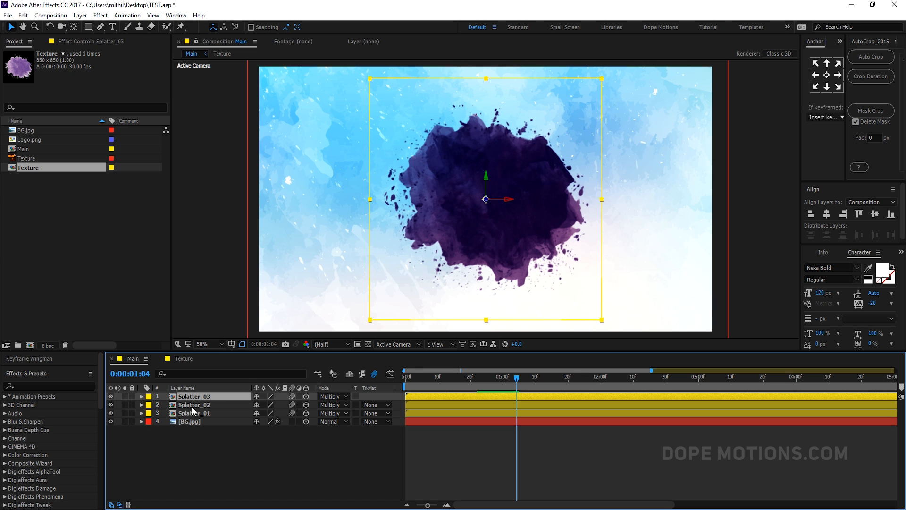
- Move Splatter_03 toward the lower right and rotate its orientation
left_click_drag(486, 215, 548, 261)
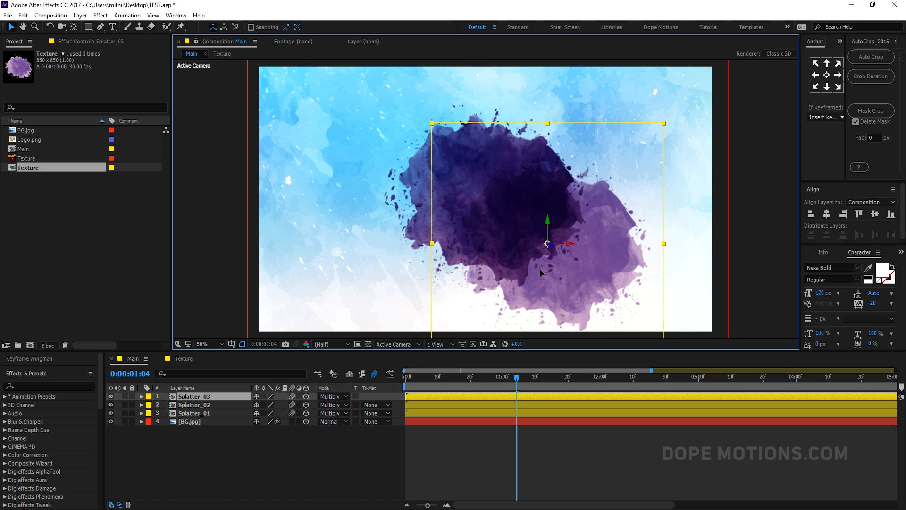
key("r")
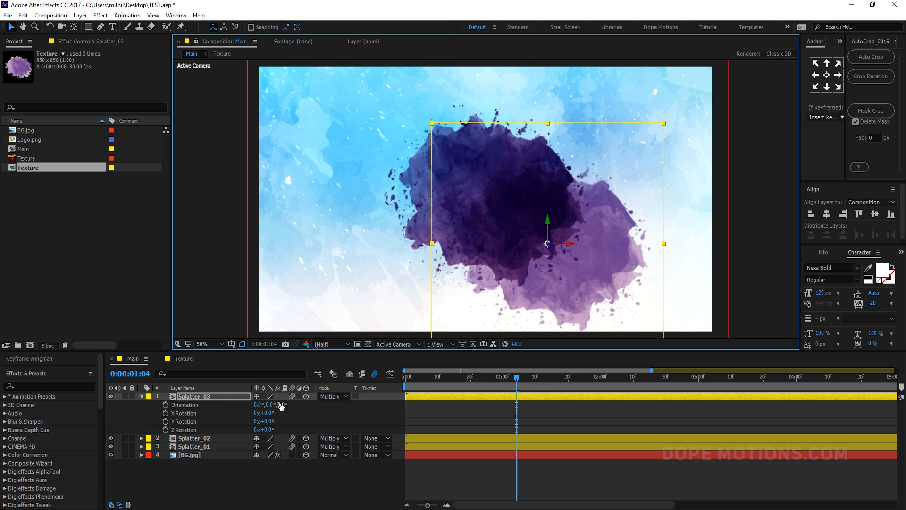
left_click_drag(278, 405, 329, 399)
- Set Splatter_03's 1-second Scale keyframe to 80% and nudge its position
key("s")
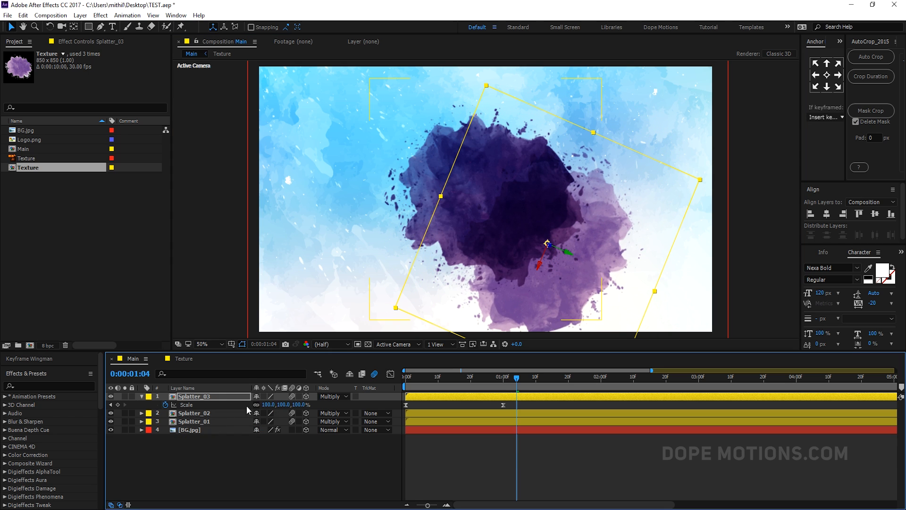
left_click(504, 383)
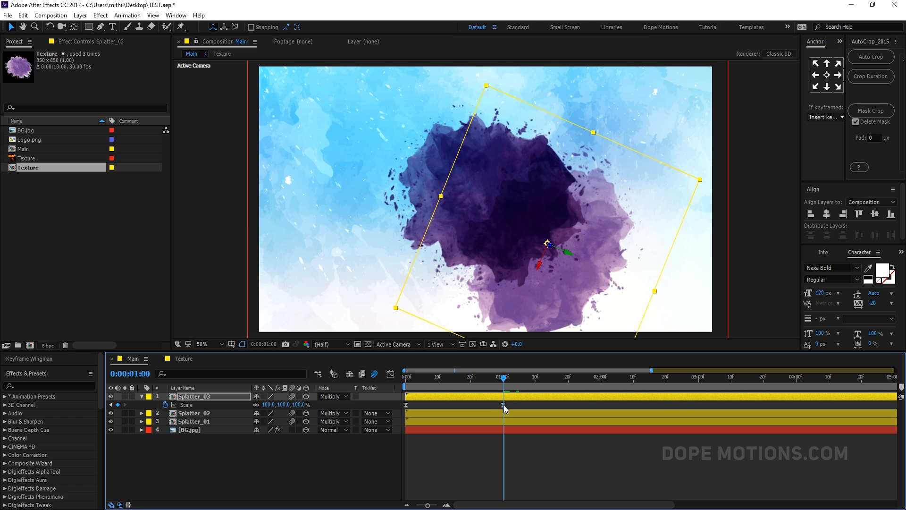
left_click_drag(302, 405, 293, 404)
left_click_drag(542, 285, 531, 278)
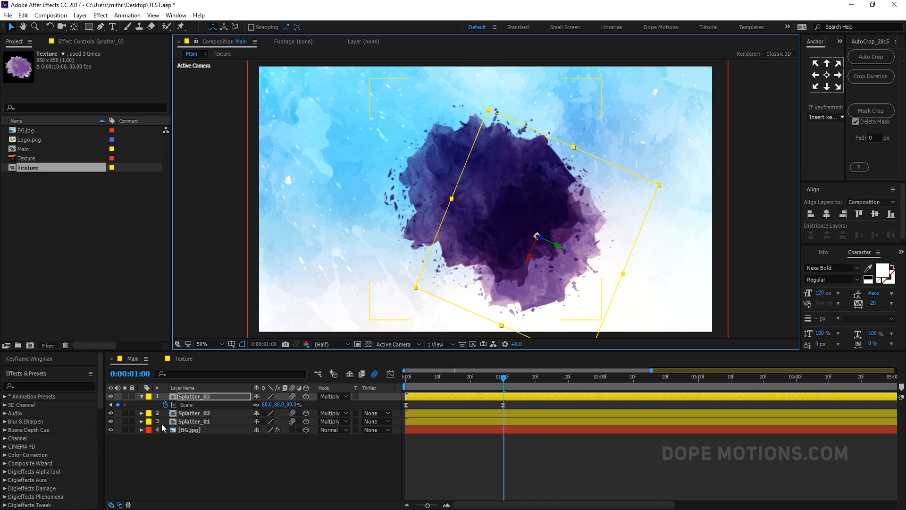
- Move Splatter_01 up and to the left and set its 1-second Scale to 53%
left_click(193, 421)
left_click_drag(461, 230, 407, 269)
key("s")
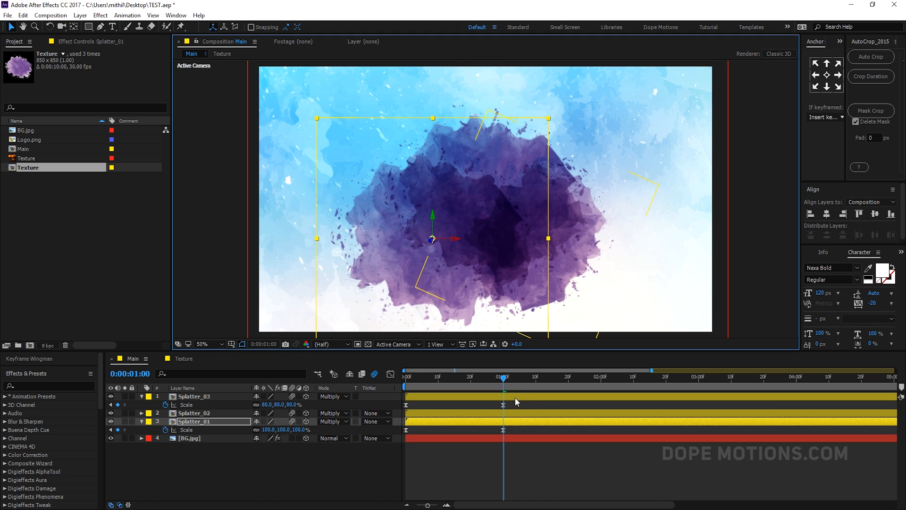
left_click_drag(297, 430, 276, 429)
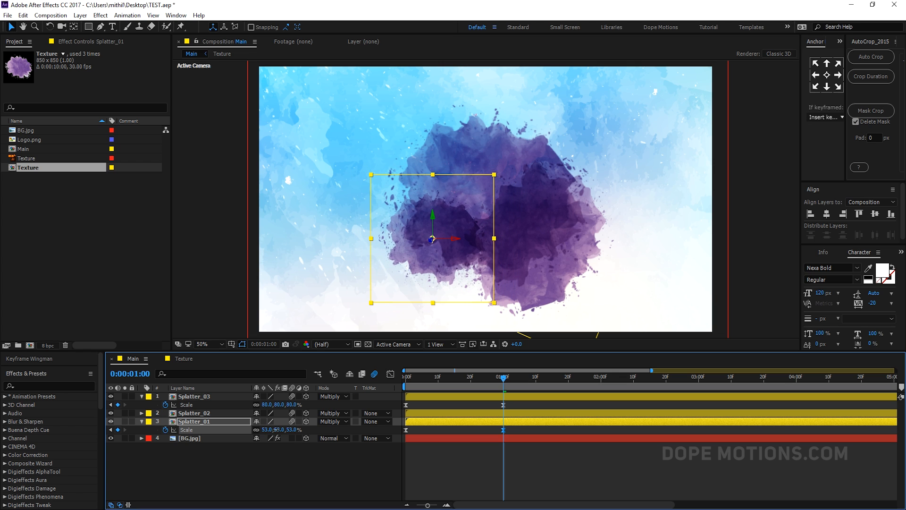
- Move Splatter_01 slightly up and to the left and set its Z orientation to 199°
left_click_drag(438, 265, 425, 248)
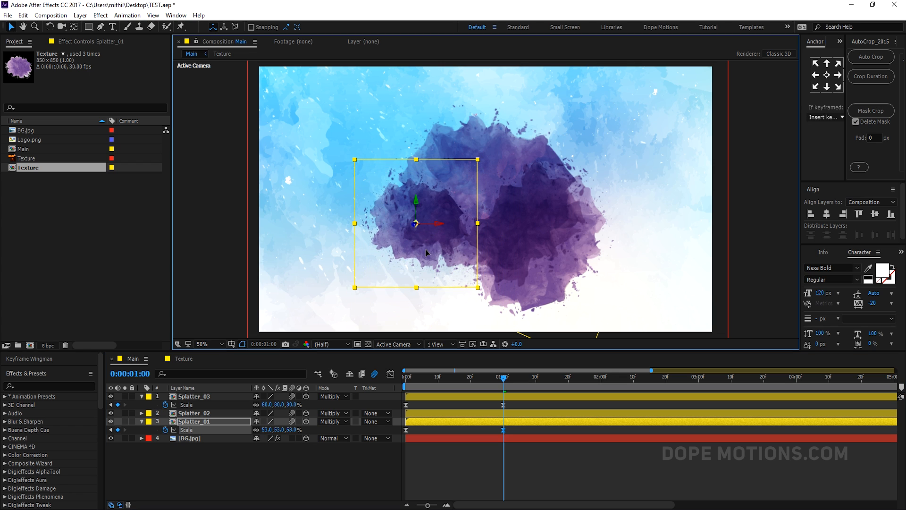
key("r")
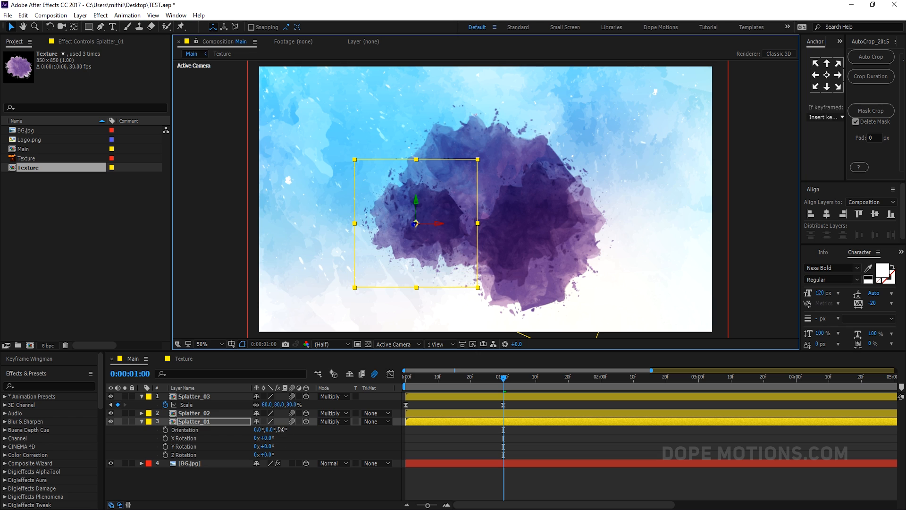
left_click_drag(283, 430, 367, 421)
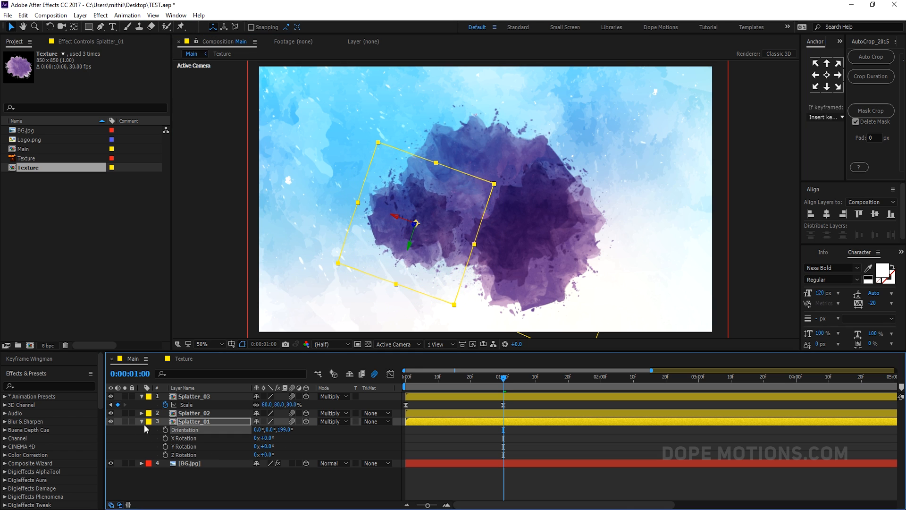
left_click(142, 421)
left_click(142, 397)
- Duplicate Splatter_03, then move the copy left, rotate its orientation, set its scale to 71% and nudge it into place
left_click(207, 397)
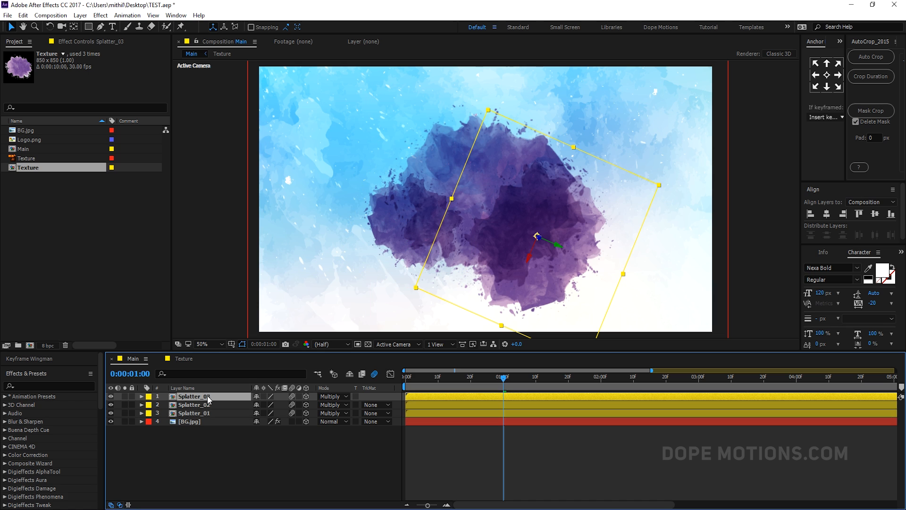
key("ctrl+d")
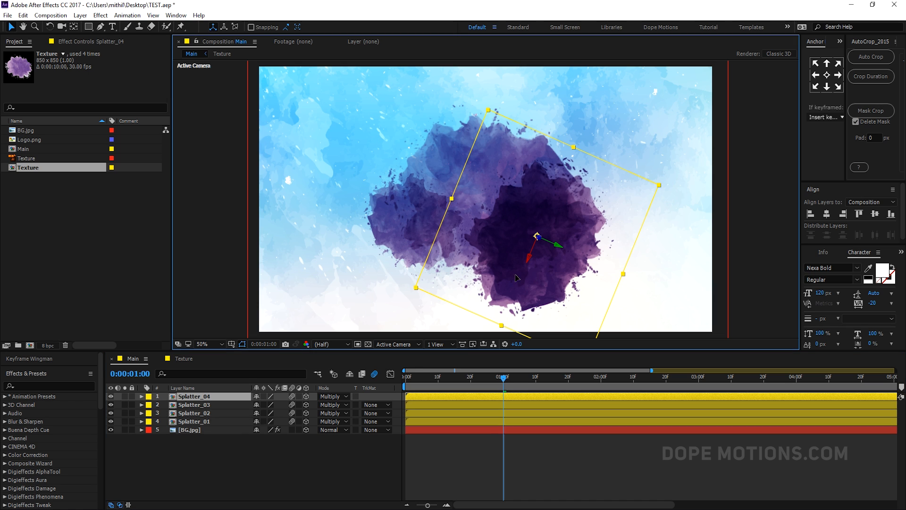
left_click_drag(540, 276, 463, 273)
key("r")
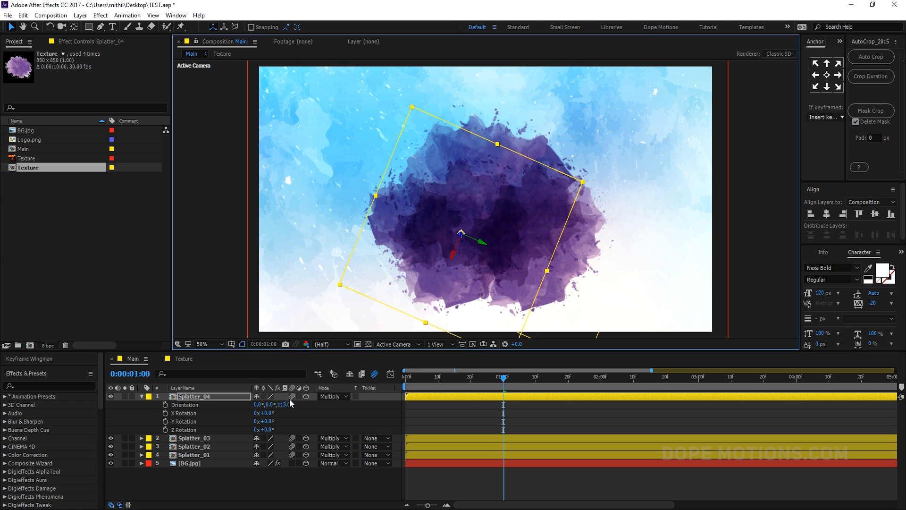
mouse_move(290, 402)
left_mouse_down()
mouse_move(326, 403)
mouse_move(296, 407)
left_mouse_up()
key("s")
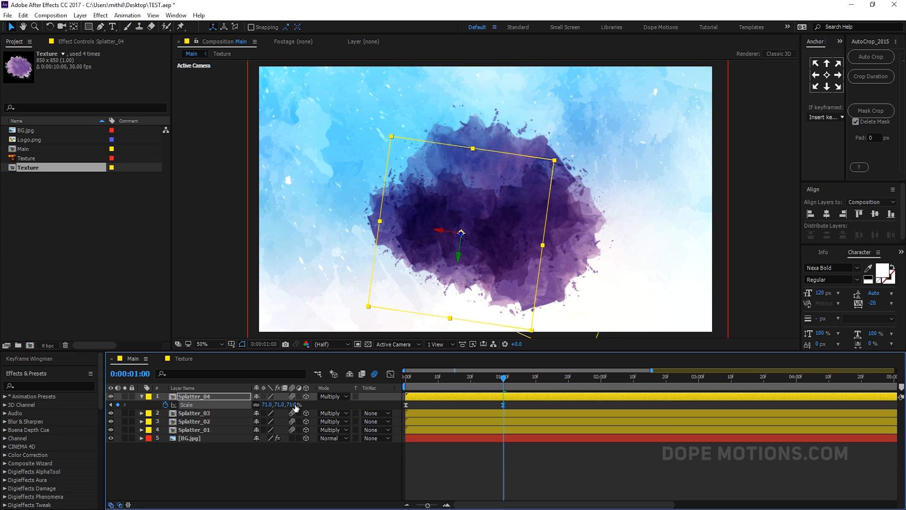
left_click_drag(490, 233, 483, 248)
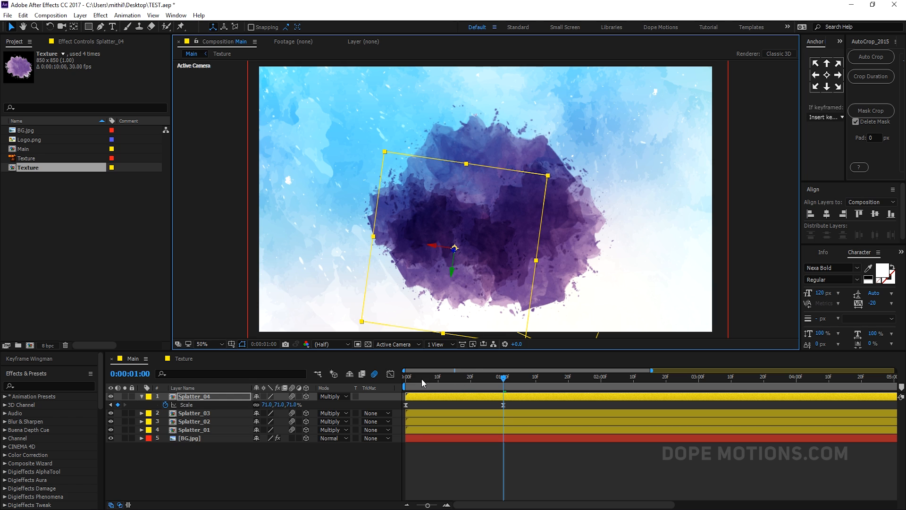
- At 20 frames, apply Color Balance (HLS) to Splatter_04 with Hue 206°, Saturation 10 and Lightness 0
mouse_move(422, 381)
left_mouse_down()
mouse_move(488, 379)
mouse_move(429, 380)
left_mouse_up()
left_click(142, 397)
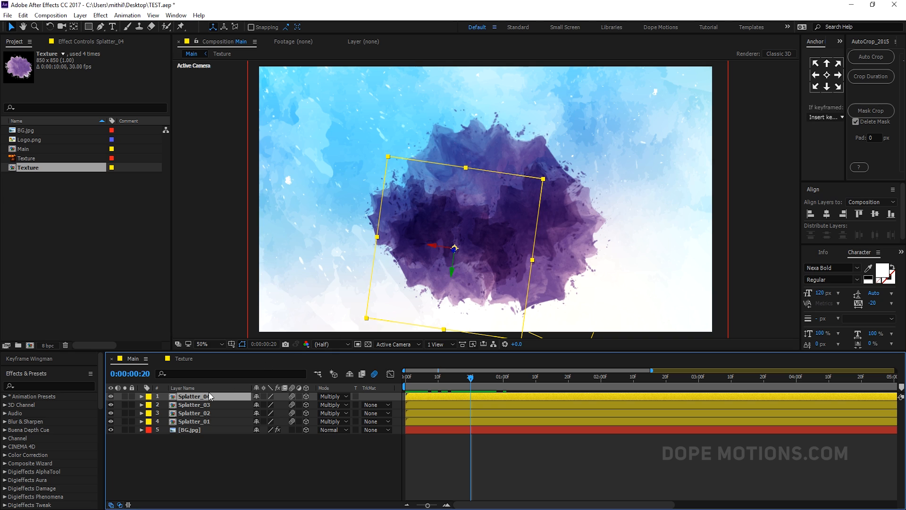
key("ctrl+space")
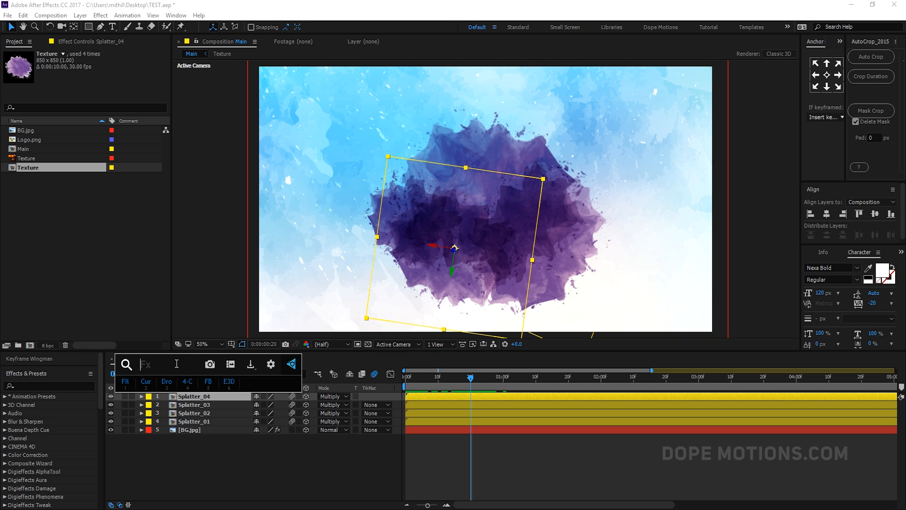
type("colo")
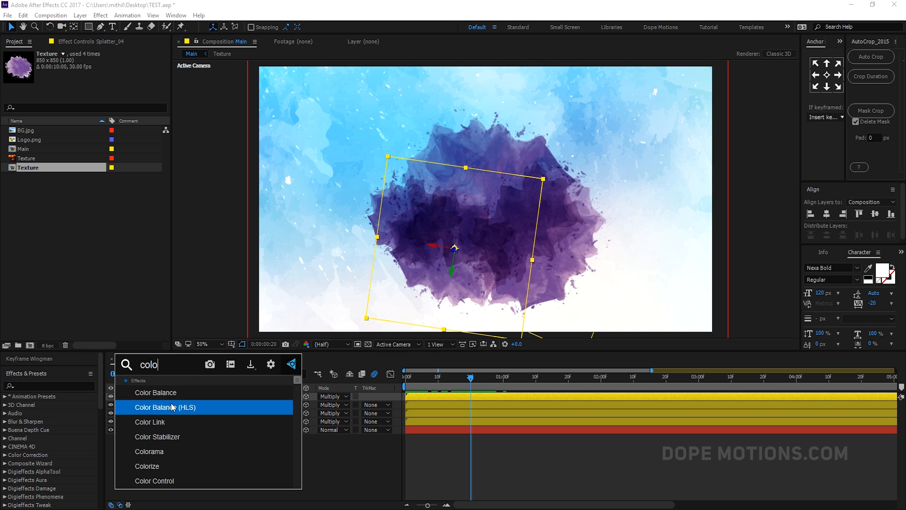
left_click(189, 412)
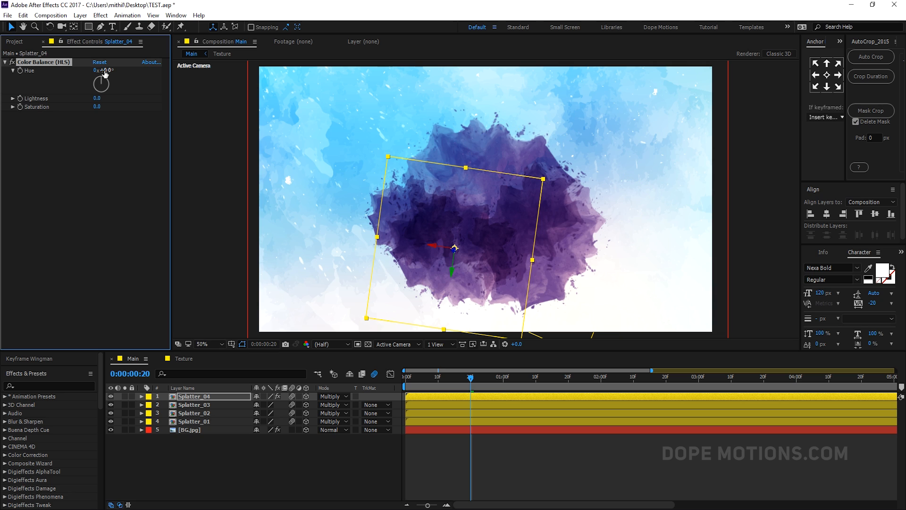
left_click_drag(104, 70, 197, 71)
left_click(100, 106)
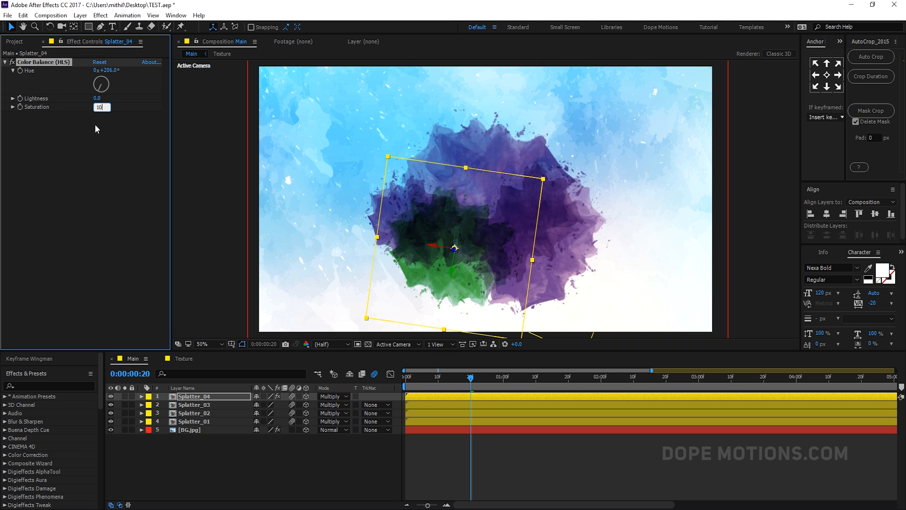
type("10")
key("Return")
left_click_drag(103, 97, 107, 98)
left_click(102, 98)
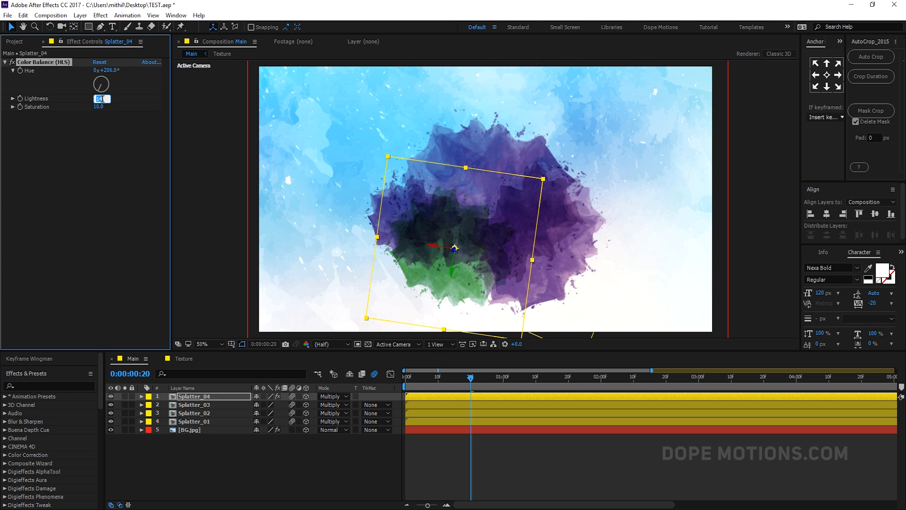
type("0")
left_click(108, 133)
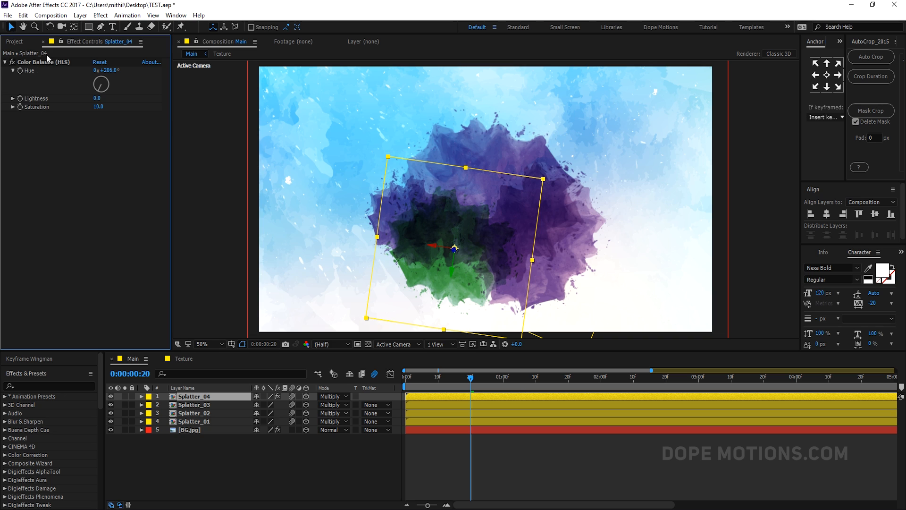
- Copy the Color Balance (HLS) effect onto Splatter_03 and set its Hue to 117°
left_click(49, 62)
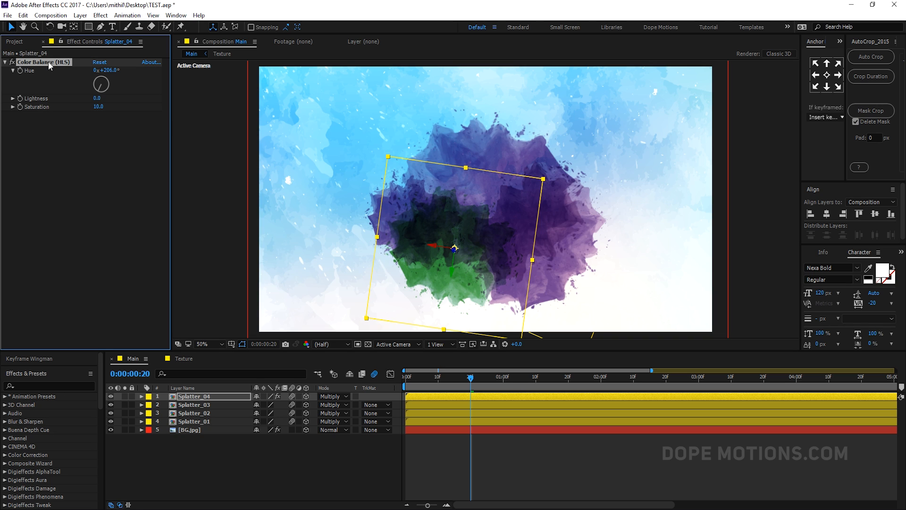
left_click(206, 405)
key("ctrl+v")
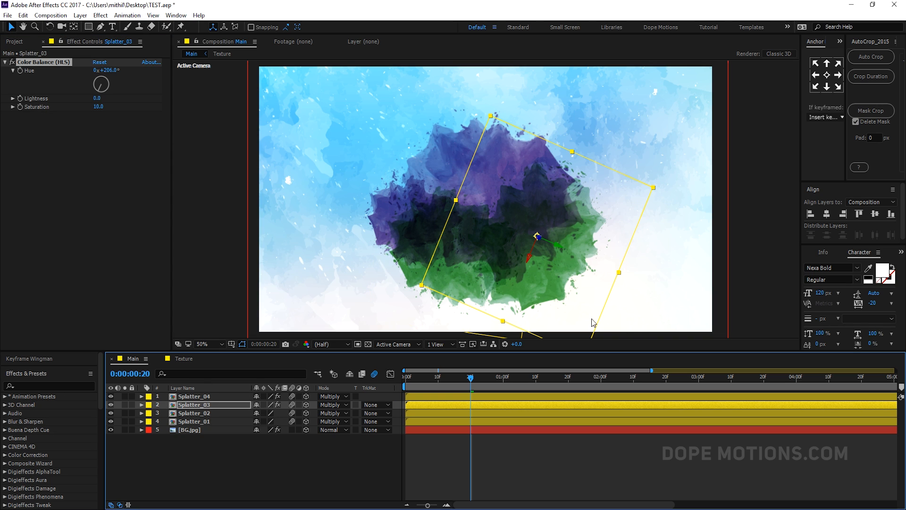
left_click_drag(107, 71, 68, 71)
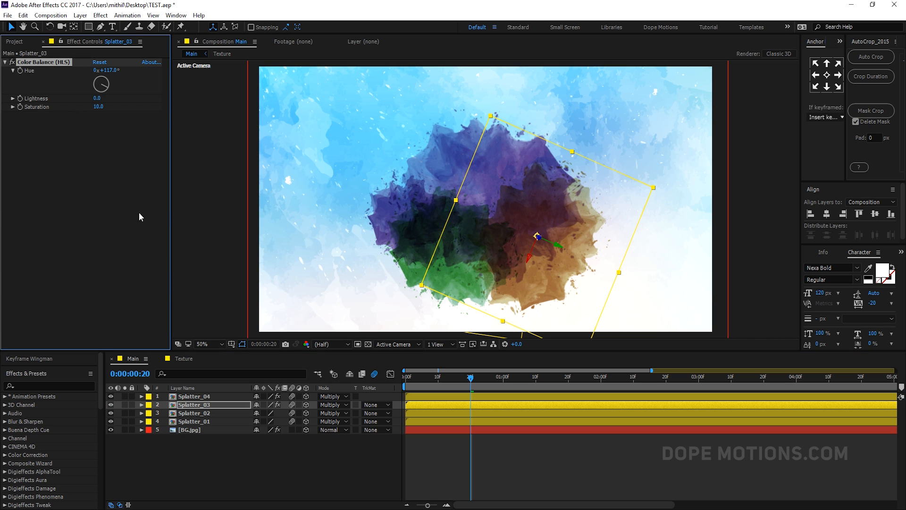
- Paste the Color Balance (HLS) effect onto Splatter_02 and set its Hue to -25°
left_click(190, 413)
key("ctrl+v")
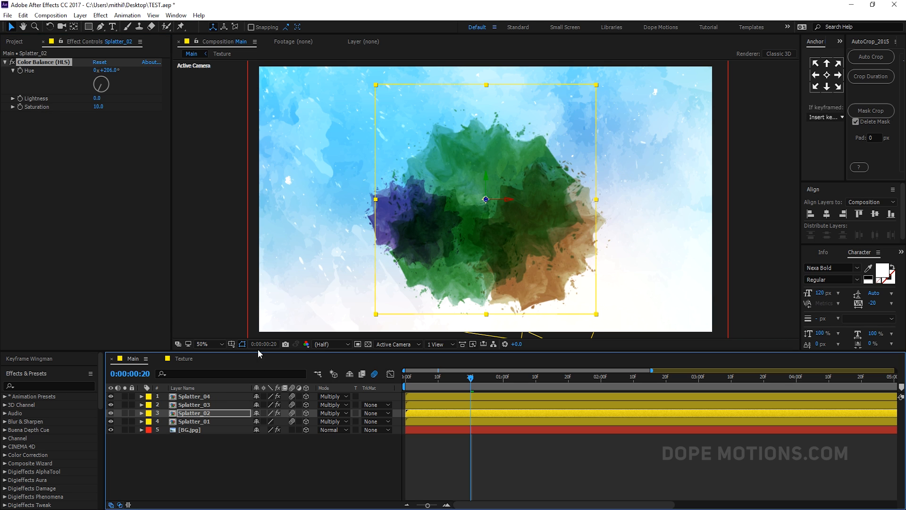
left_click_drag(107, 71, 51, 82)
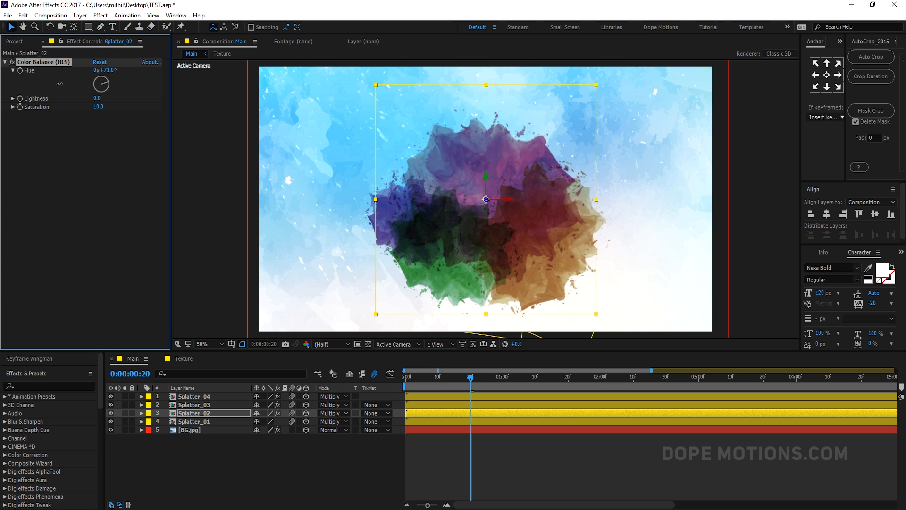
left_click_drag(46, 86, 22, 91)
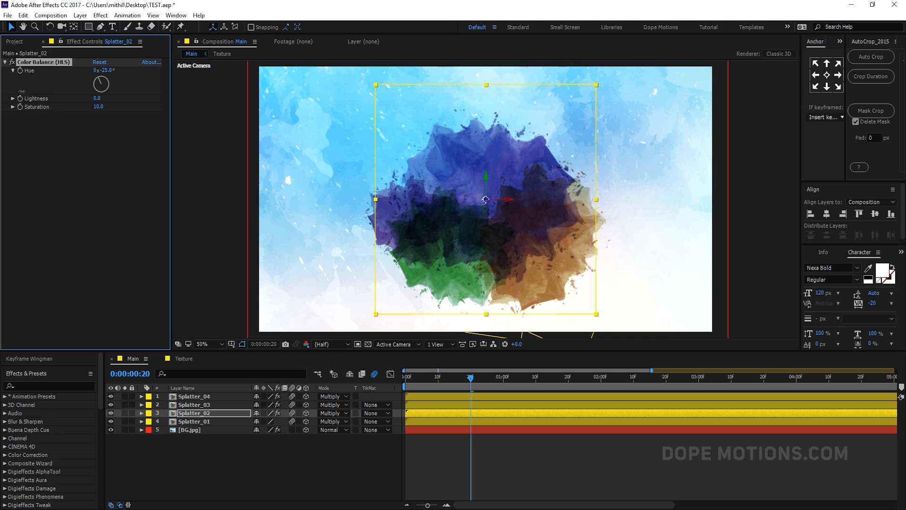
- Paste the Color Balance (HLS) effect onto Splatter_01 and set its Hue to 1x+64°
left_click(209, 422)
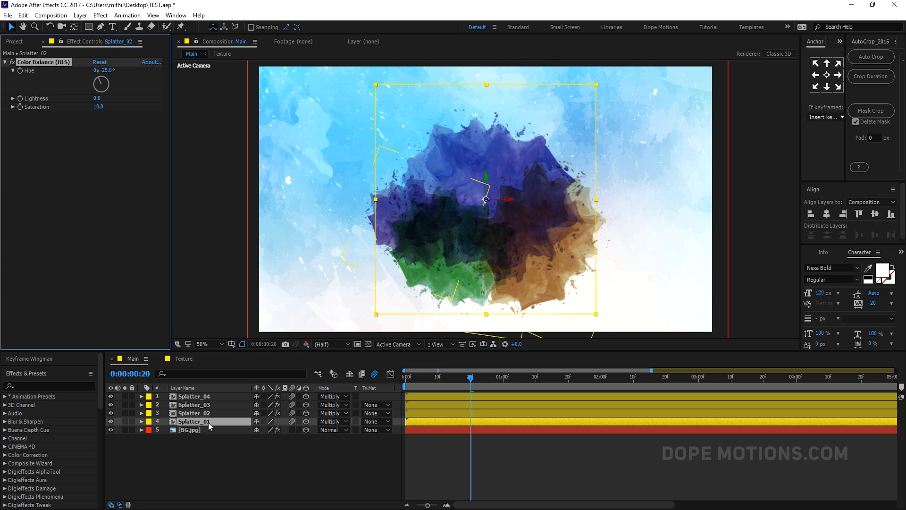
key("ctrl+v")
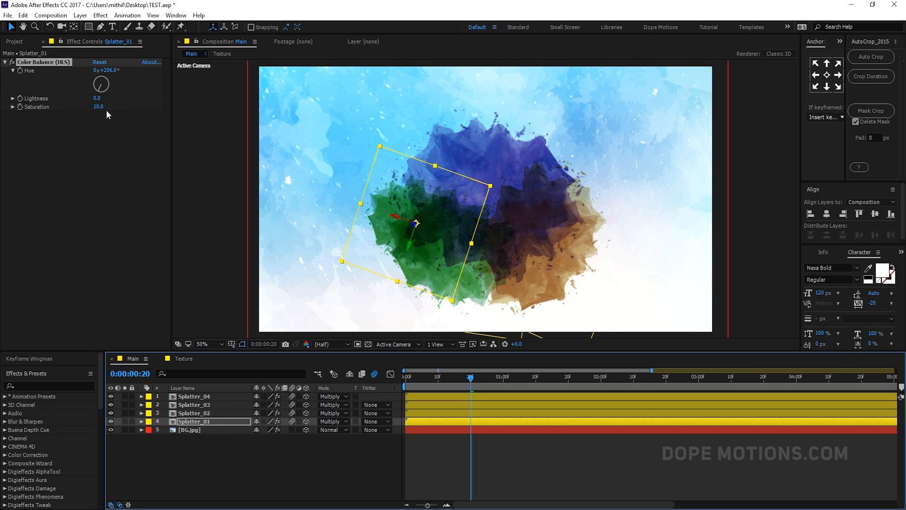
left_click_drag(100, 86, 256, 121)
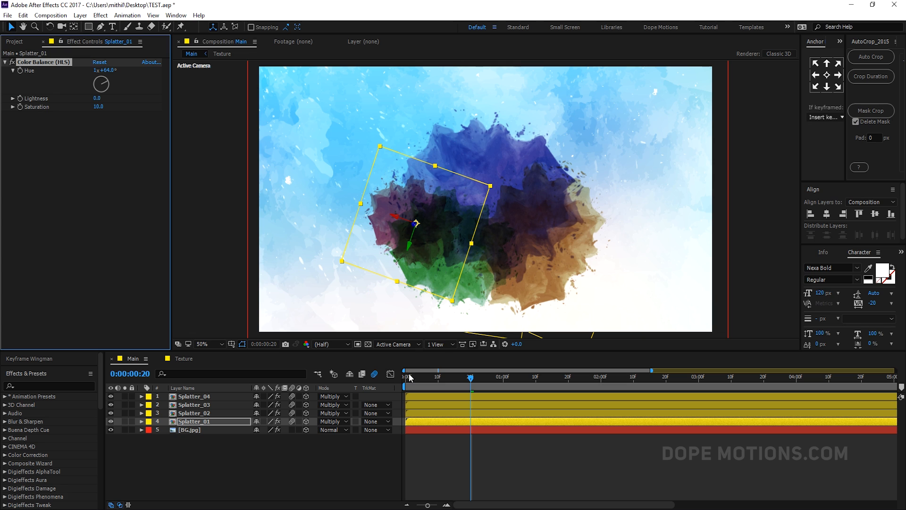
- Stagger the splatter layers' start times so each upper layer begins later, then preview the animation from the start
left_click(427, 457)
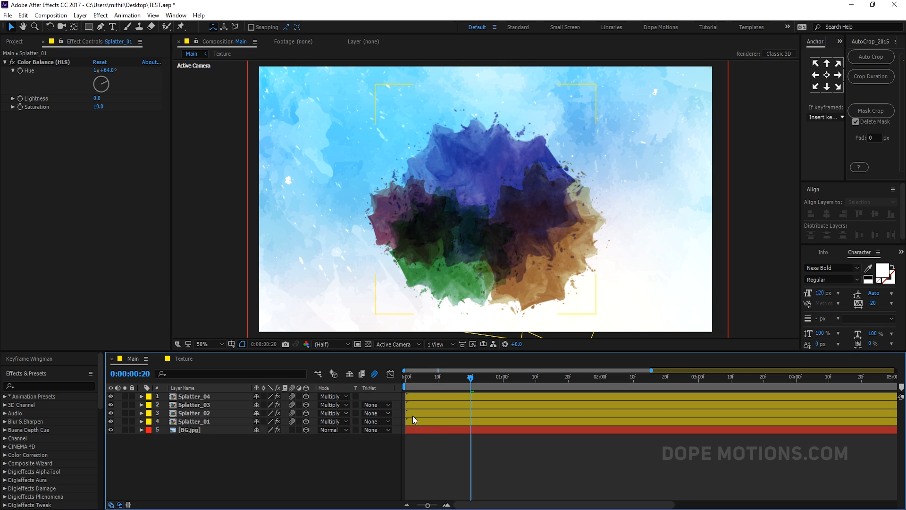
left_click_drag(414, 414, 574, 399)
left_click_drag(454, 384, 383, 376)
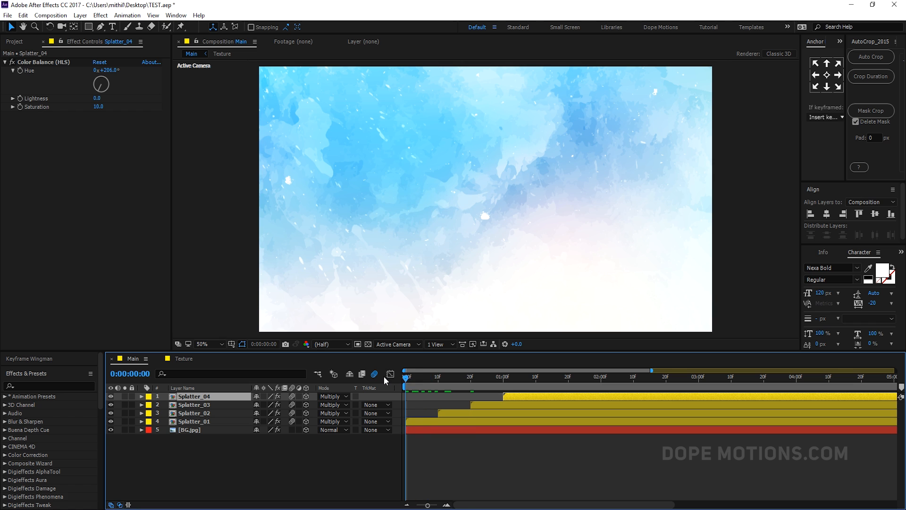
key("space")
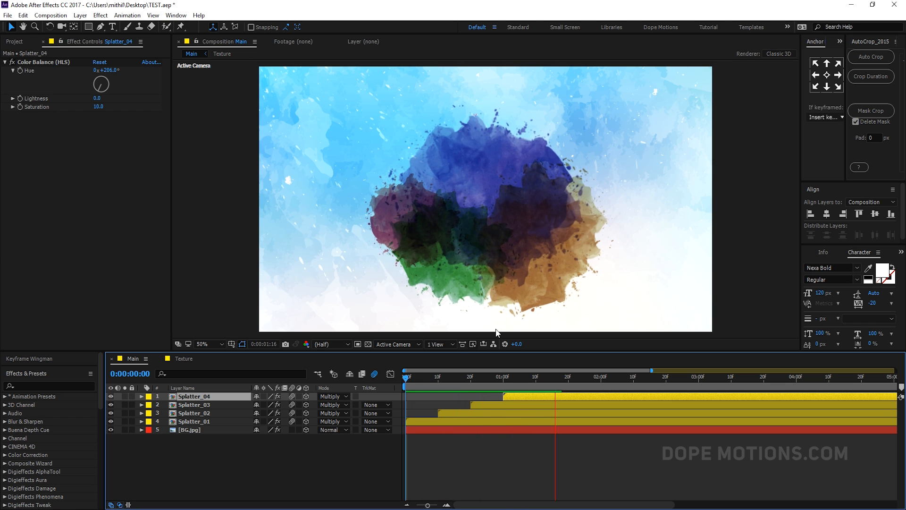
left_click_drag(427, 377, 571, 386)
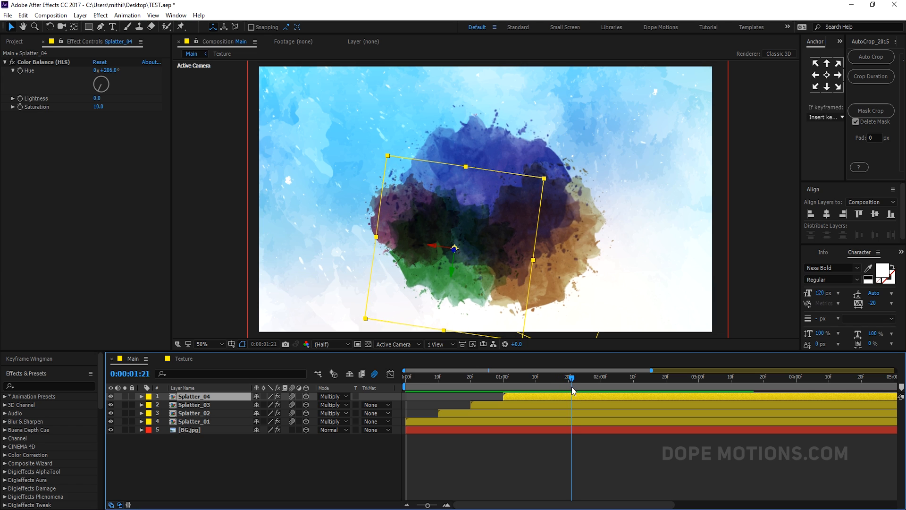
- Duplicate Splatter_02 and move the copy below Splatter_01 in the layer stack
left_click(342, 455)
left_click_drag(514, 383, 565, 381)
left_click(205, 422)
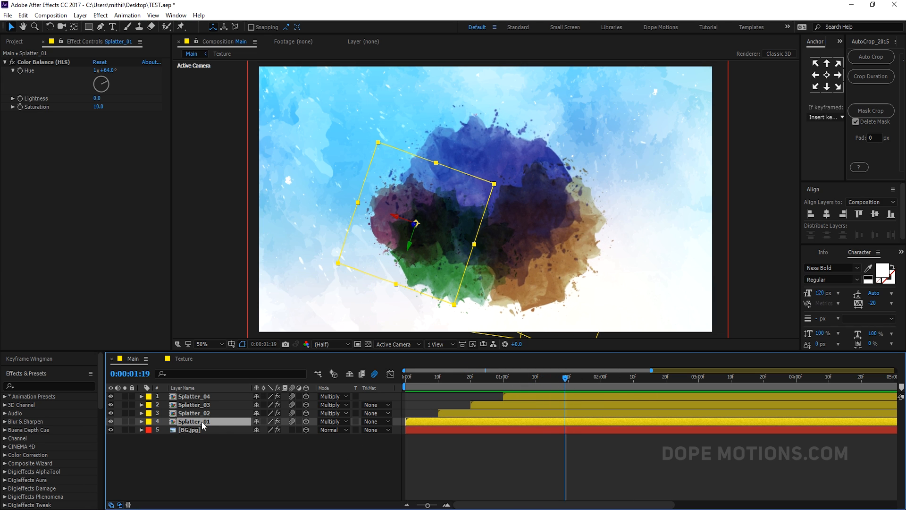
left_click(191, 397)
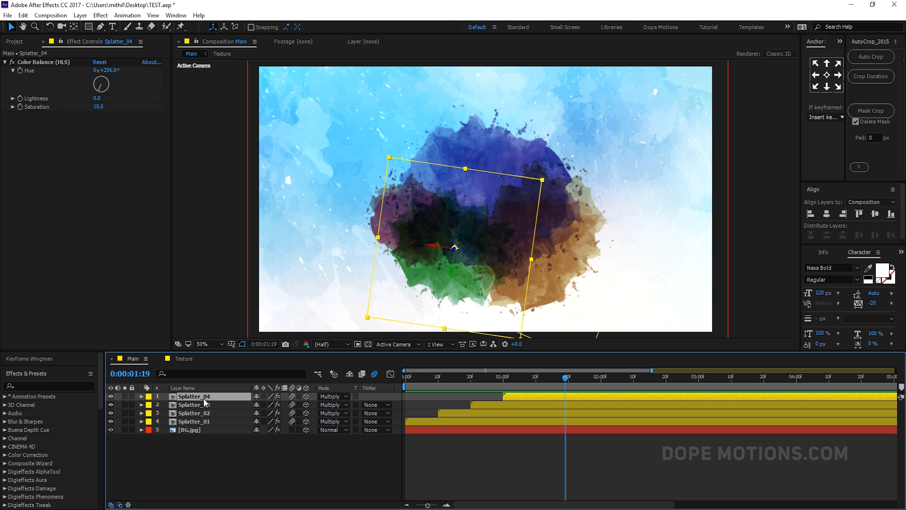
left_click(203, 405)
left_click(207, 414)
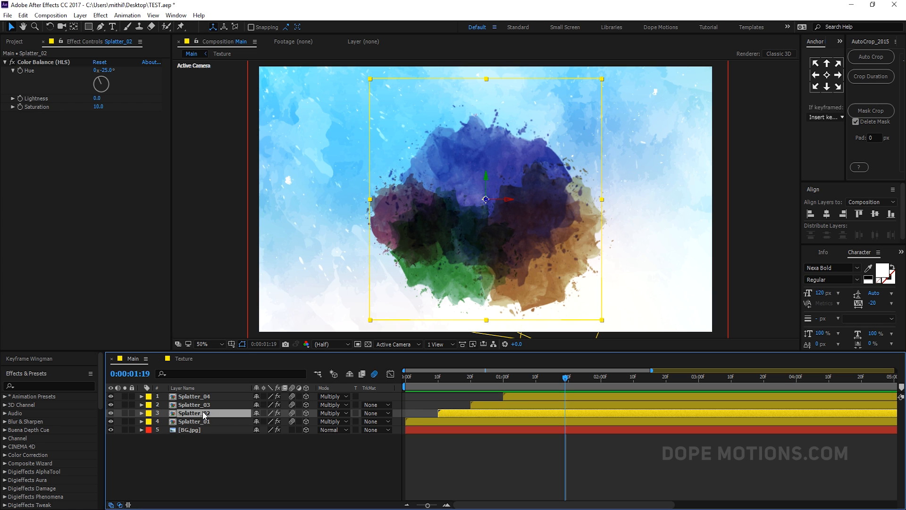
key("ctrl+d")
left_click_drag(202, 413, 198, 431)
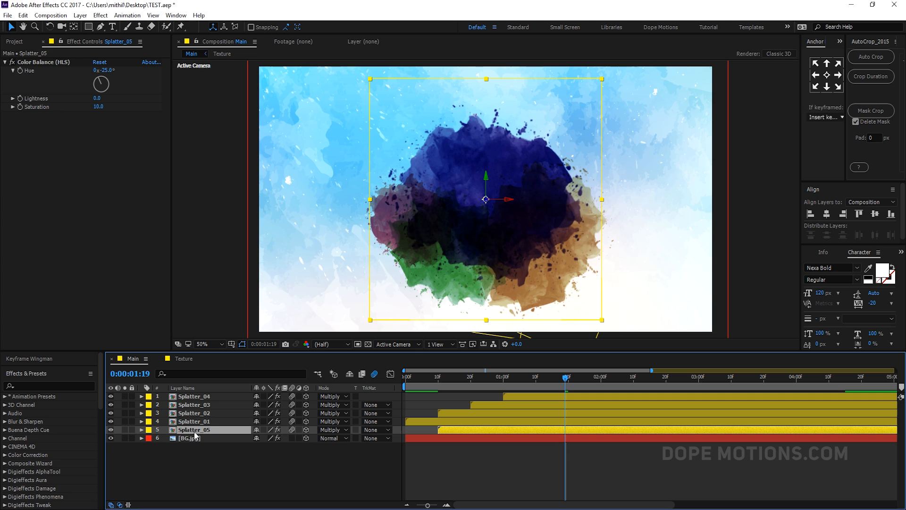
- Change the Splatter_05 layer's label color to Pink
left_click(149, 432)
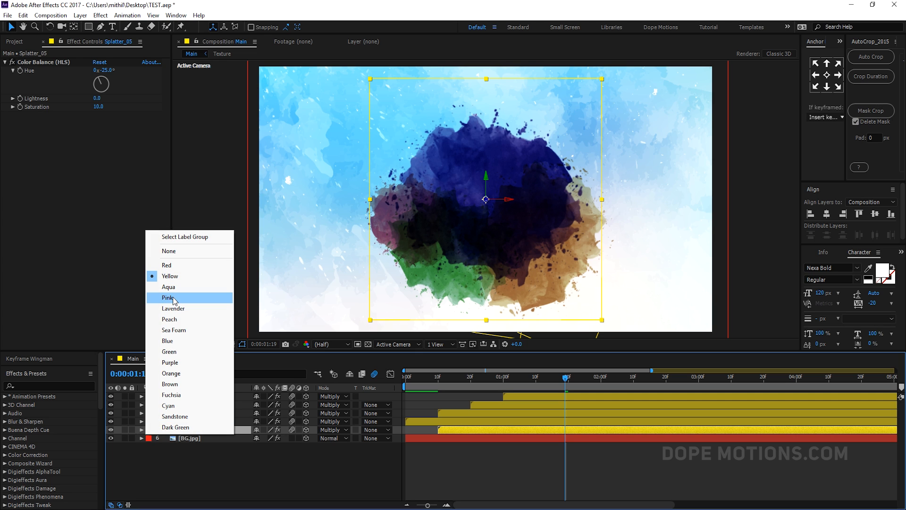
left_click(174, 298)
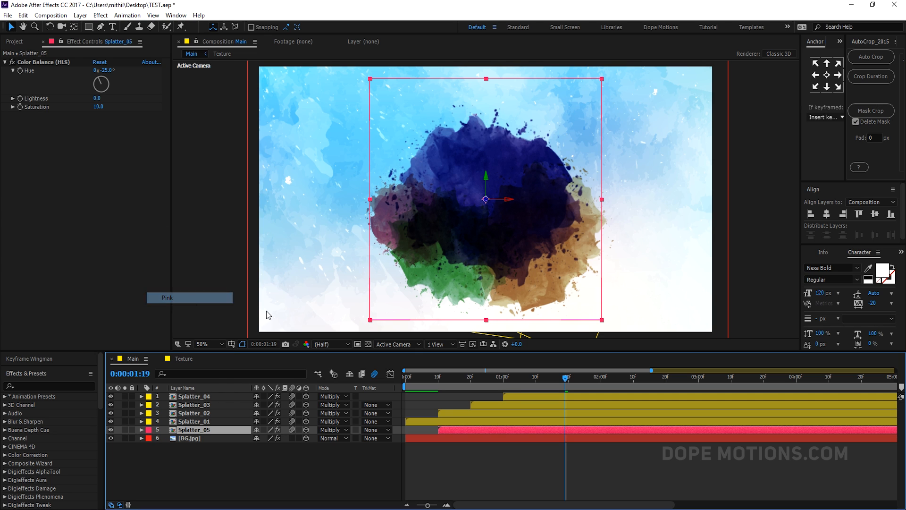
left_click(197, 428)
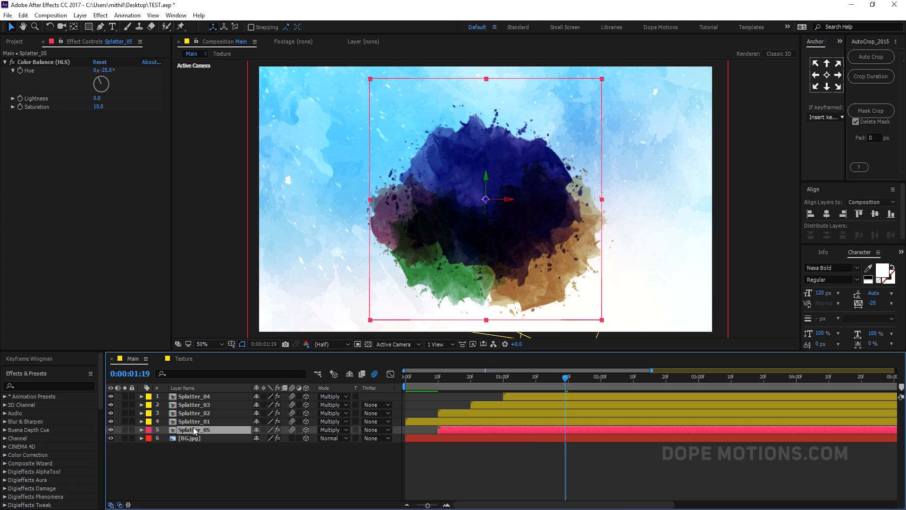
- Set Splatter_05's Scale keyframe at 1 second 10 frames to 150%
key("s")
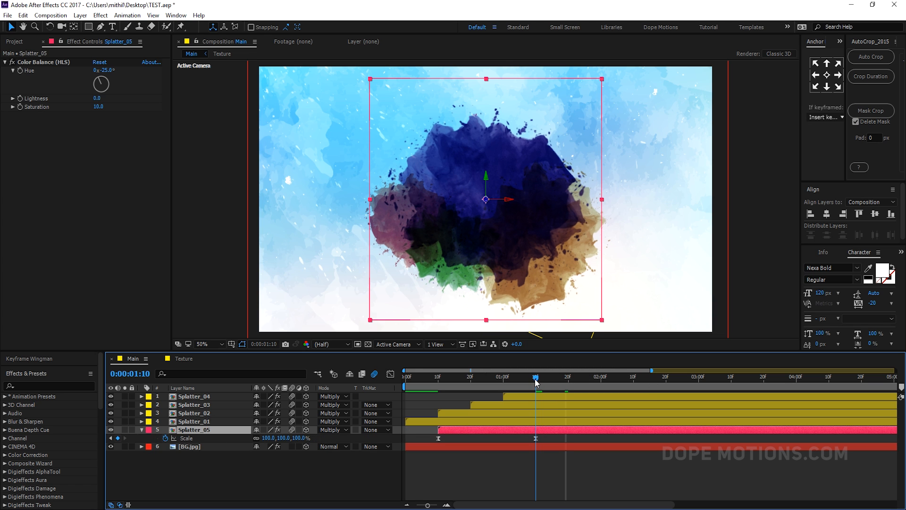
left_click(536, 377)
left_click_drag(324, 435, 320, 438)
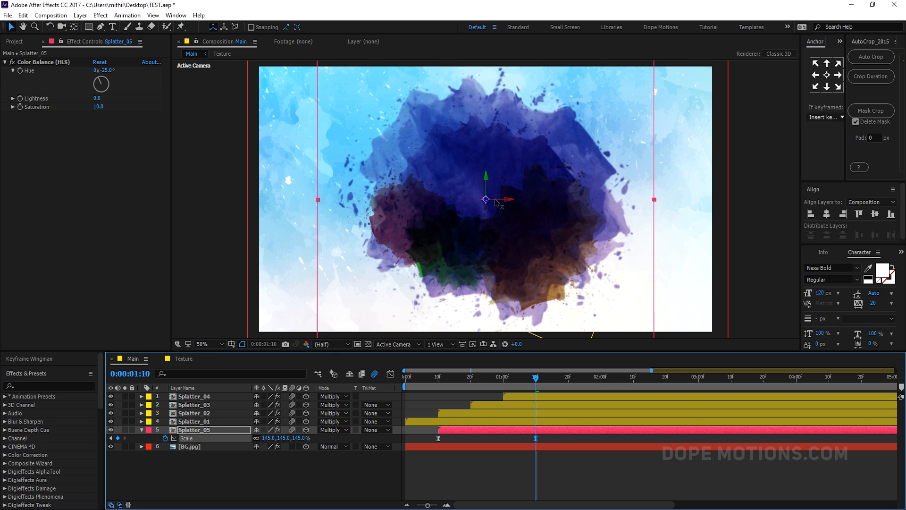
left_click_drag(487, 202, 467, 232)
left_click_drag(470, 228, 474, 227)
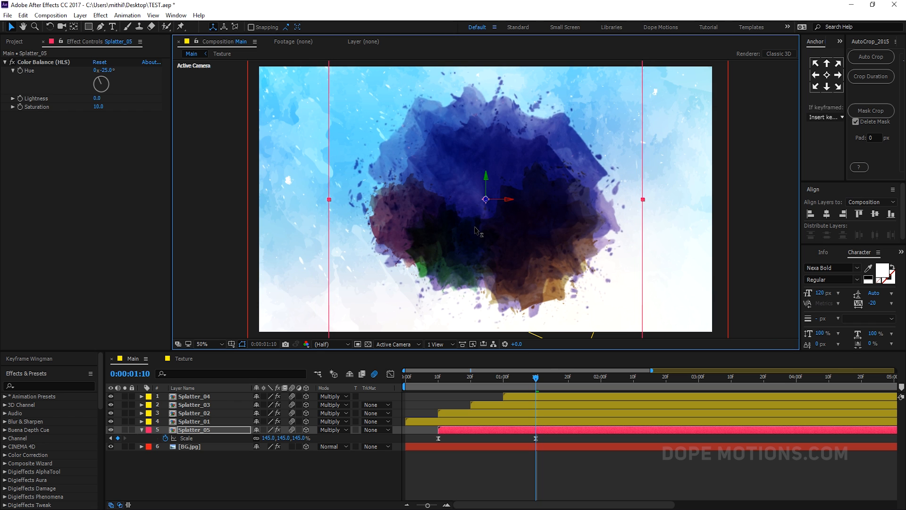
left_click(299, 438)
type("1")
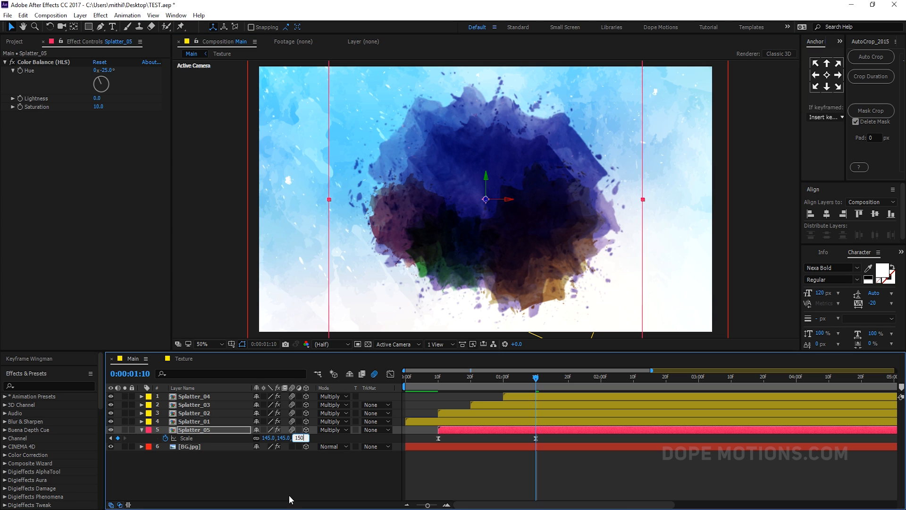
type("50")
left_click(289, 499)
- Delete the Color Balance (HLS) effect from Splatter_05
left_click(142, 429)
left_click(206, 432)
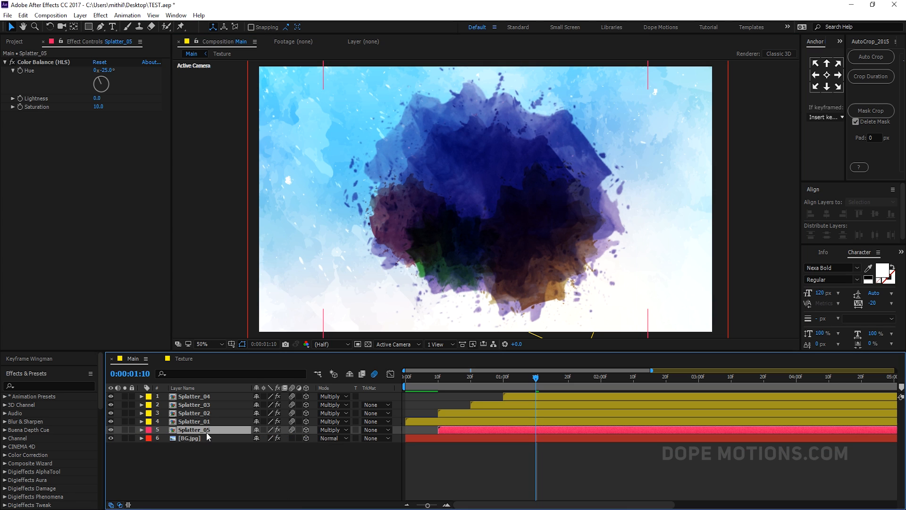
left_click(35, 62)
key("Delete")
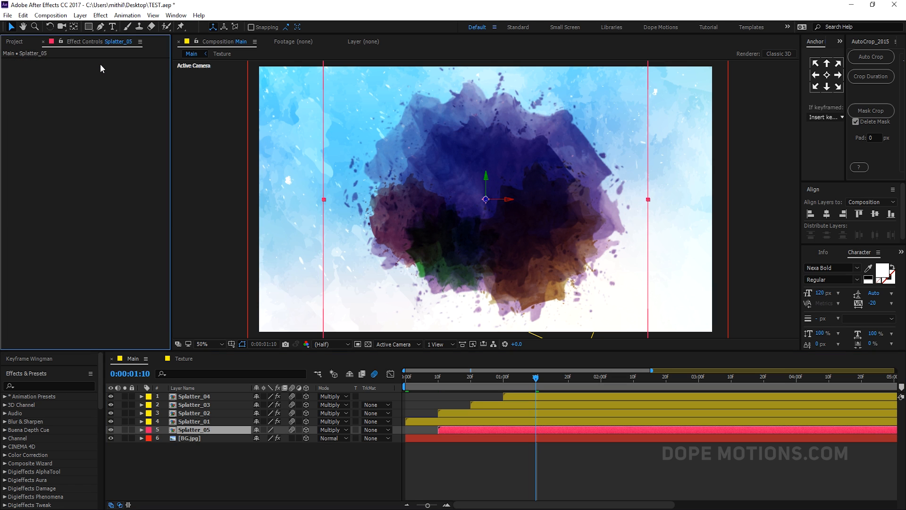
- Apply a Fill effect to Splatter_05 and set its color to FFFFFF
key("ctrl+space")
left_click(144, 430)
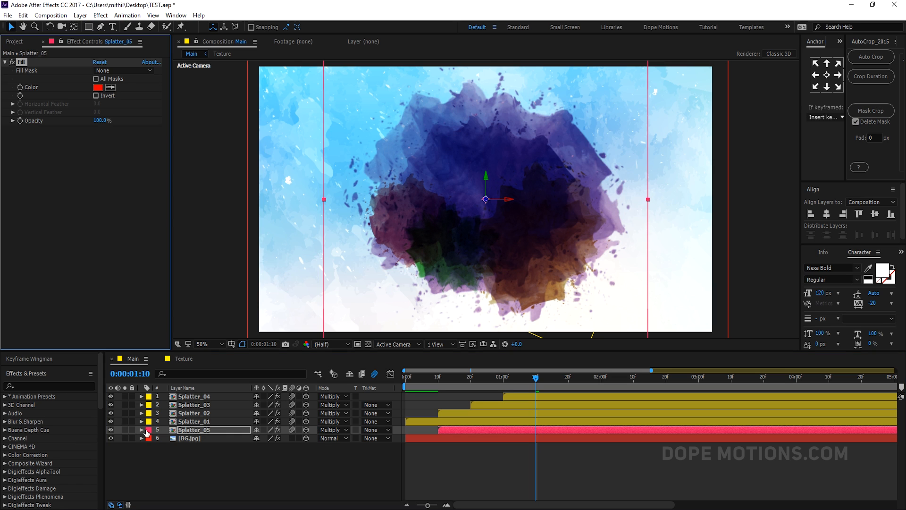
left_click(98, 87)
type("FFFFFF")
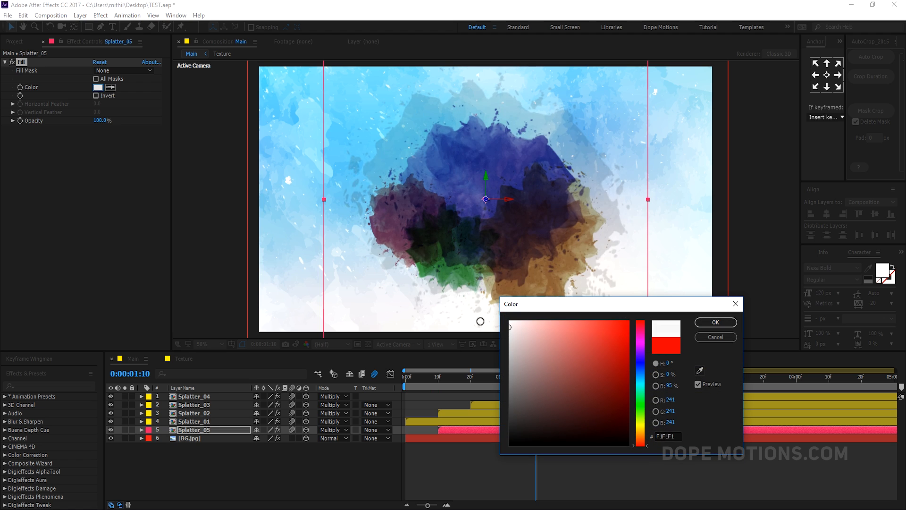
left_click(714, 323)
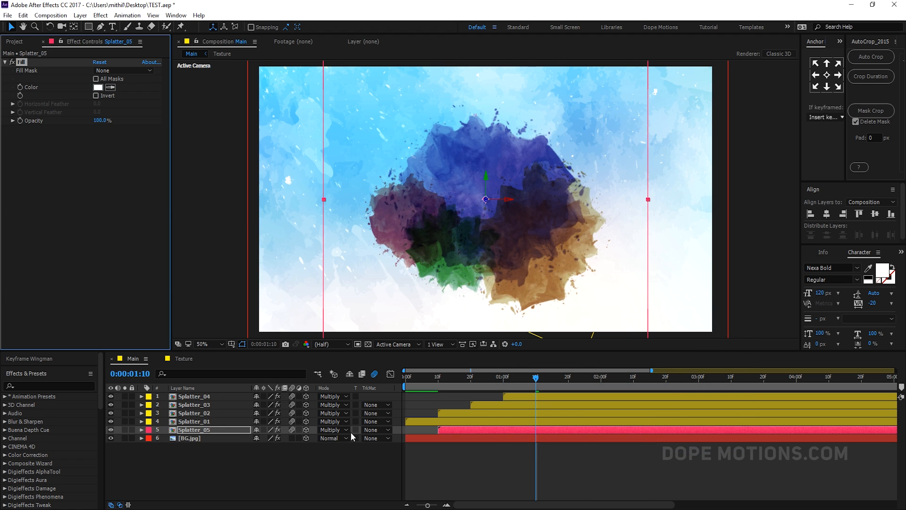
- Set Splatter_05's blend mode to Normal and nudge the layer slightly downward
left_click(348, 430)
left_click(351, 79)
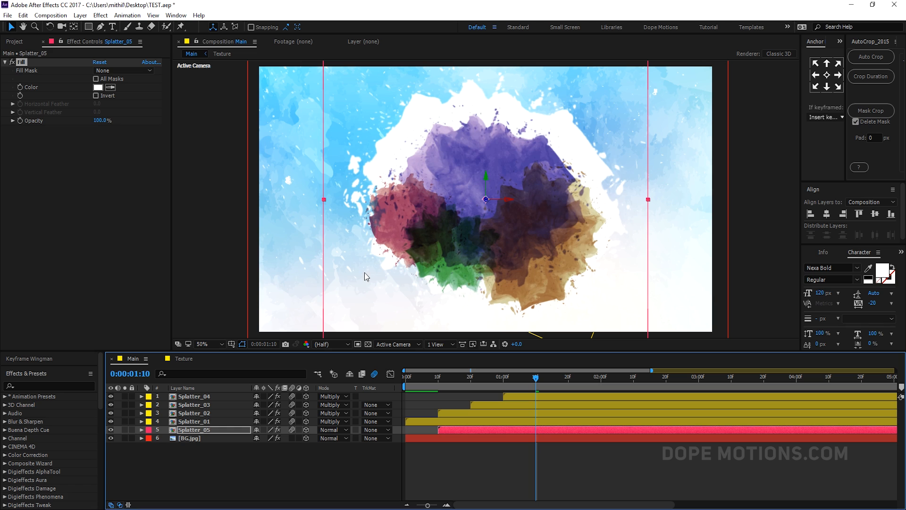
mouse_move(594, 152)
left_mouse_down()
mouse_move(590, 170)
mouse_move(595, 165)
left_mouse_up()
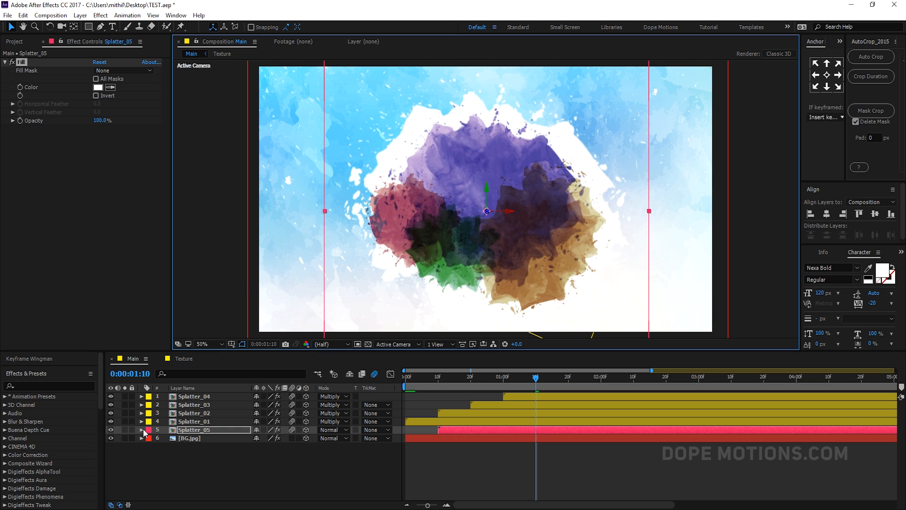
- Apply Venetian Blinds to Splatter_05 with Transition Completion 77% and Direction 40°
left_click(200, 430)
key("ctrl+space")
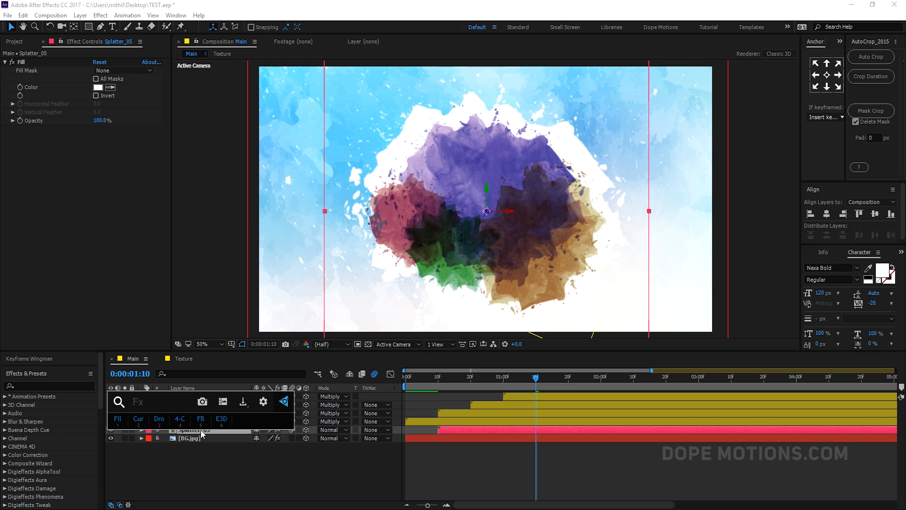
type("vene")
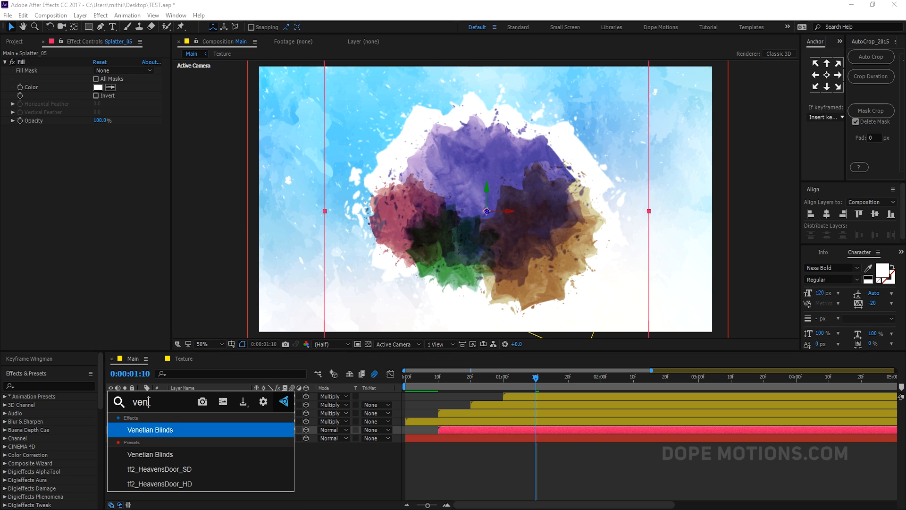
left_click(166, 431)
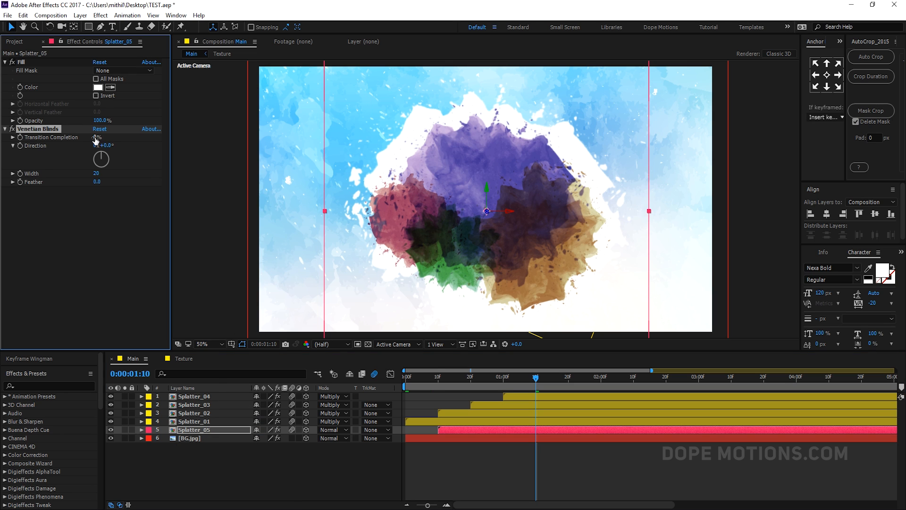
left_click_drag(96, 139, 126, 145)
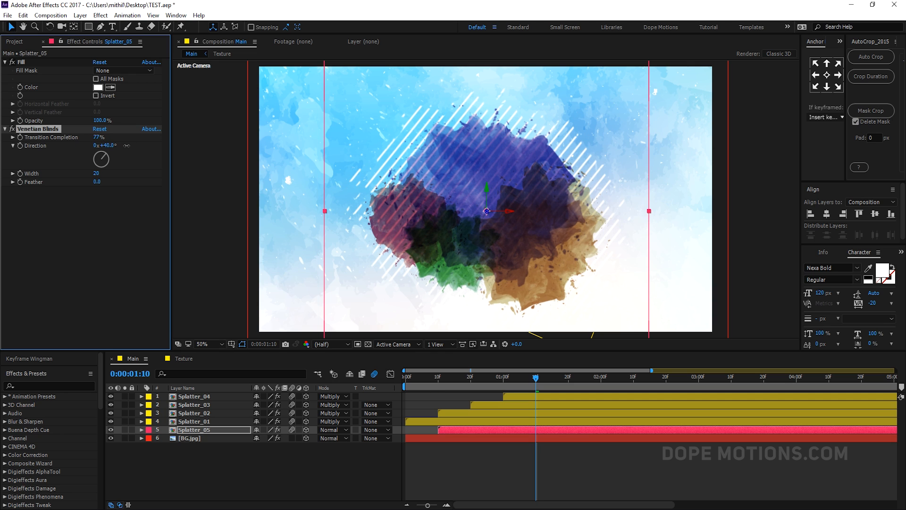
left_click_drag(97, 174, 95, 173)
- Apply the Roughen Edges effect to Splatter_05
key("ctrl+space")
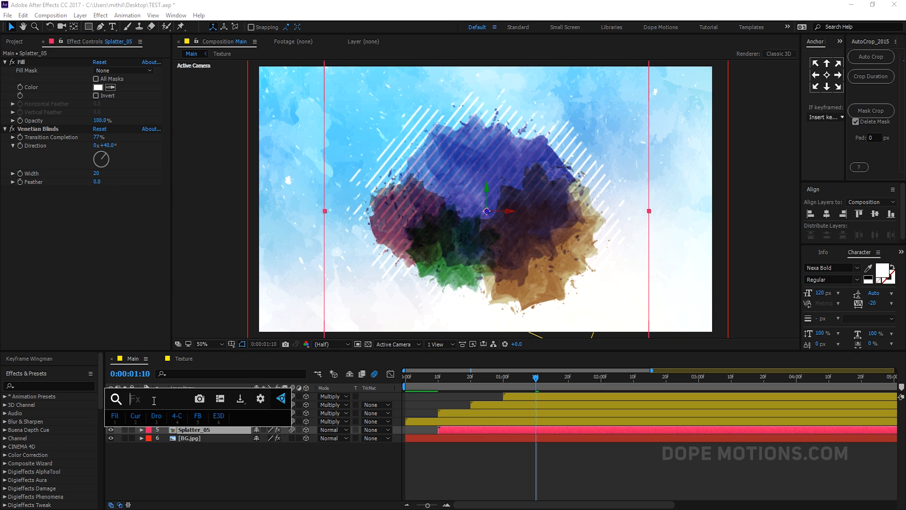
type("rou")
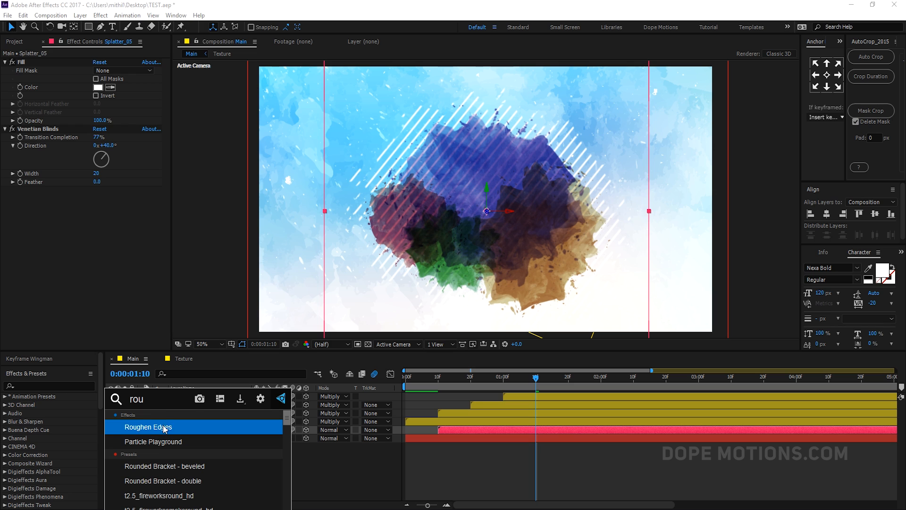
left_click(163, 426)
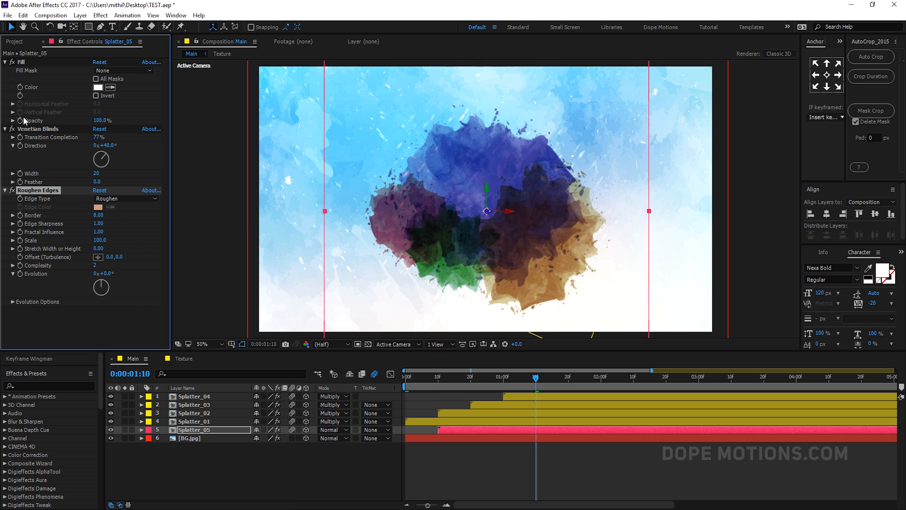
left_click(13, 129)
left_click(13, 129)
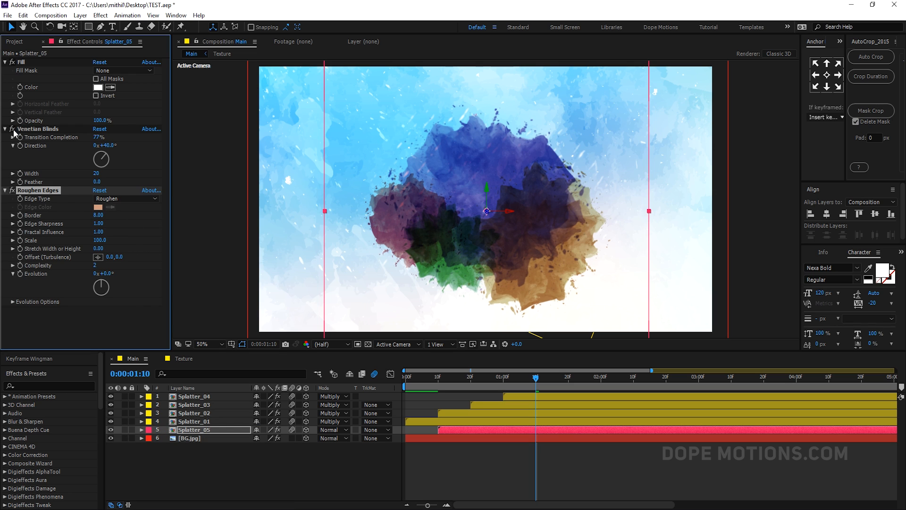
- Move the Fill effect below Roughen Edges in Splatter_05's effect stack
left_click(21, 62)
left_click(25, 200)
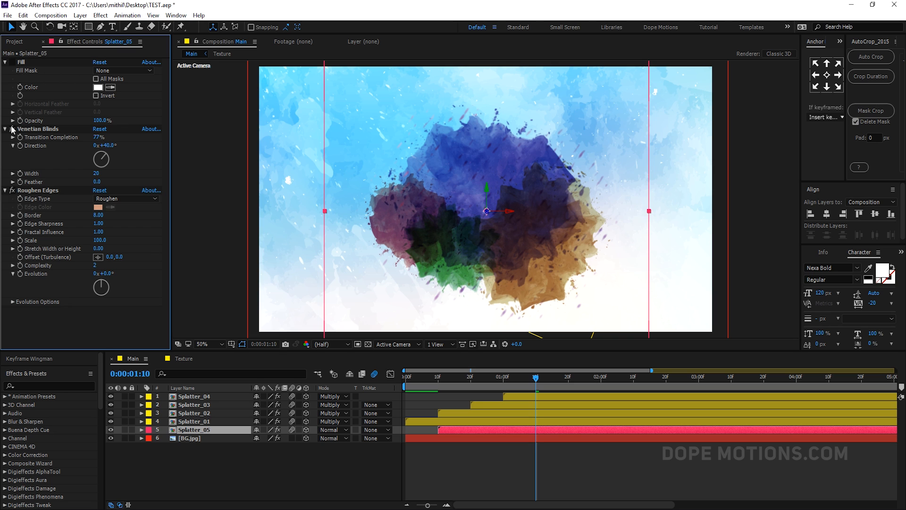
left_click_drag(15, 62, 40, 277)
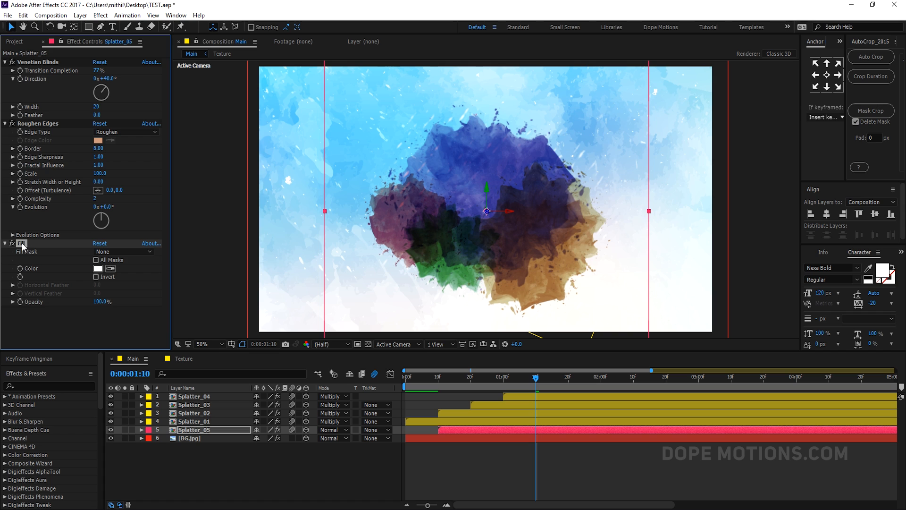
- Set Roughen Edges Border to 4.50 and Scale to 39.0
left_click_drag(98, 148, 81, 153)
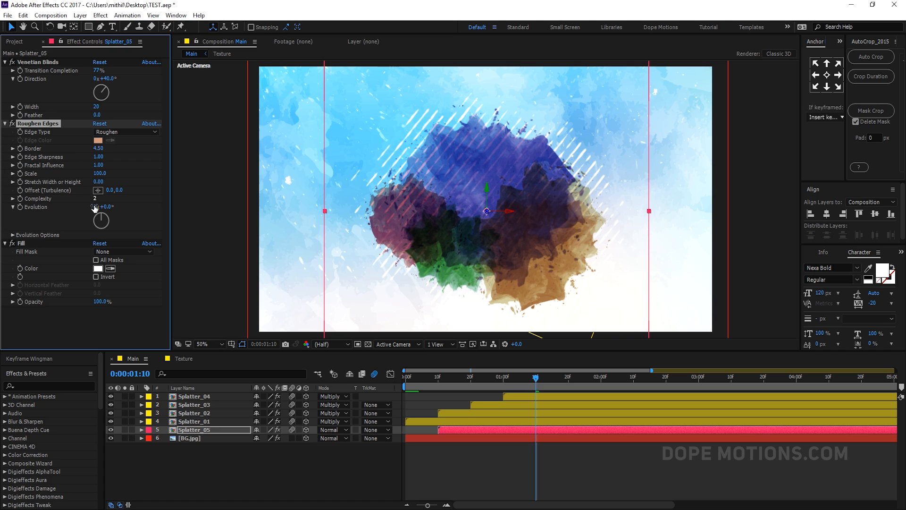
left_click_drag(100, 174, 74, 181)
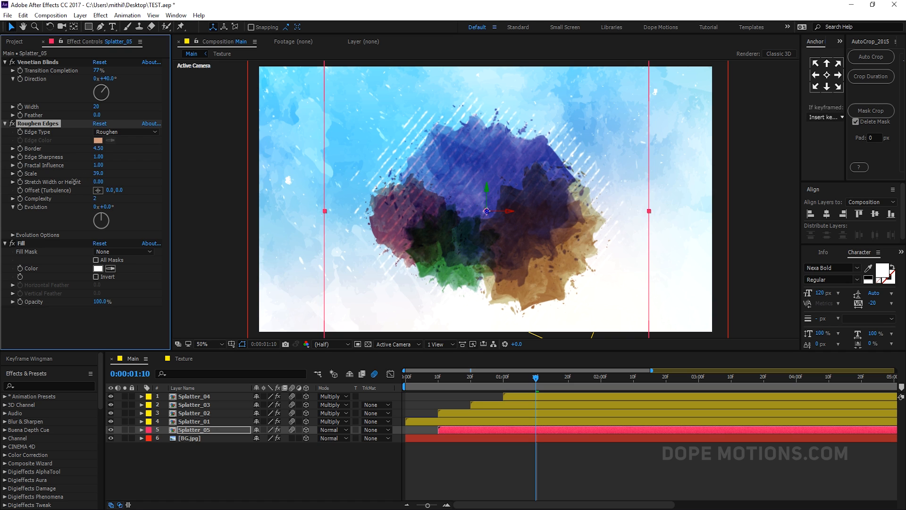
- Set Splatter_05's Scale keyframe at 1 second 10 frames to 166%
left_click(196, 422)
left_click(194, 430)
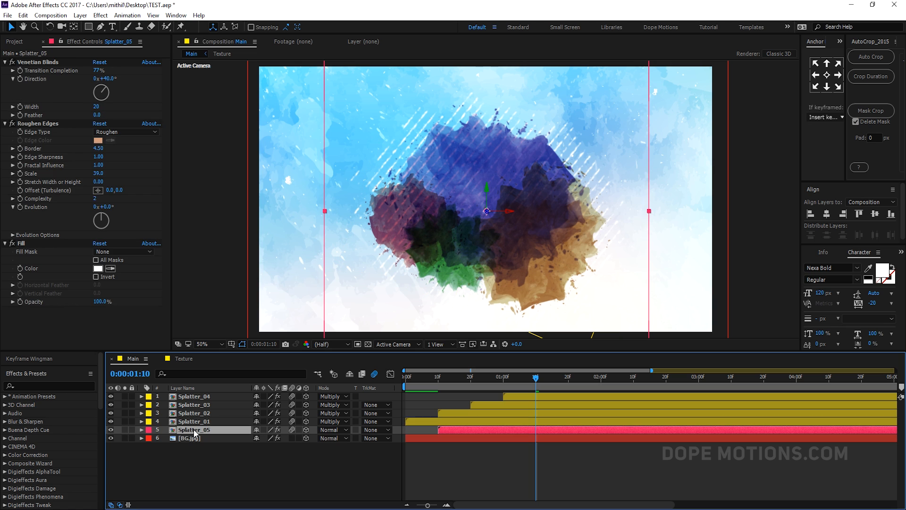
key("u")
left_click_drag(300, 439, 304, 452)
left_click(349, 480)
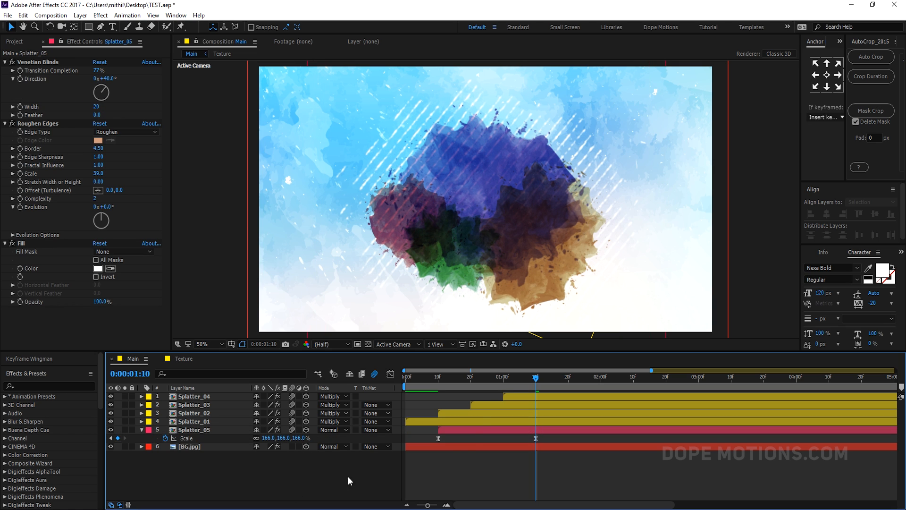
- Shift Splatter_05 to start at about 20 frames and scrub through the animation
left_click_drag(473, 374, 536, 380)
left_click(446, 431)
left_click_drag(445, 429, 511, 431)
left_click_drag(502, 377, 471, 389)
left_click_drag(511, 431, 478, 430)
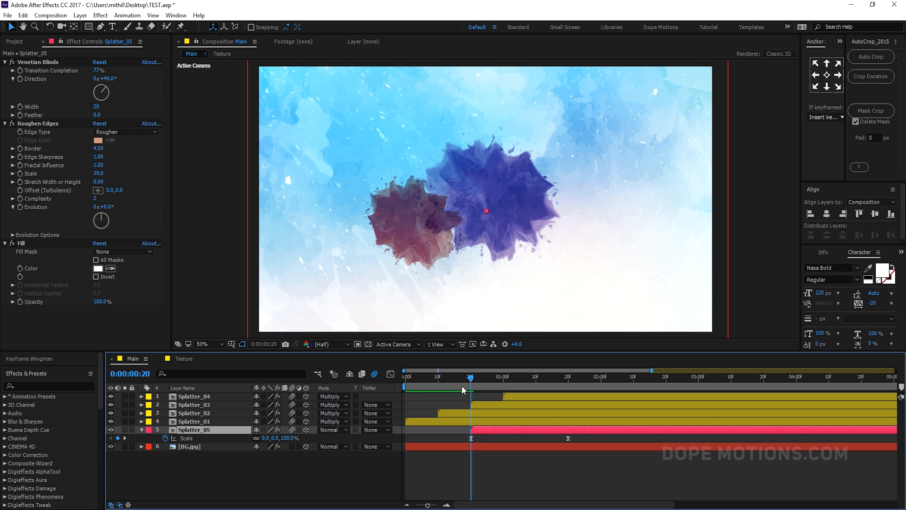
left_click_drag(471, 378, 529, 380)
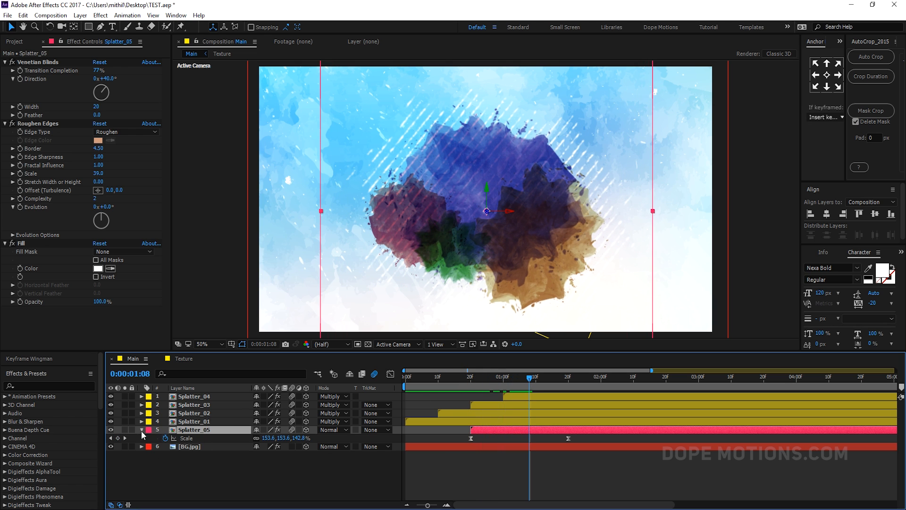
- Duplicate Splatter_05 and set the copy's Orientation Z to 269°
left_click(141, 430)
key("ctrl+d")
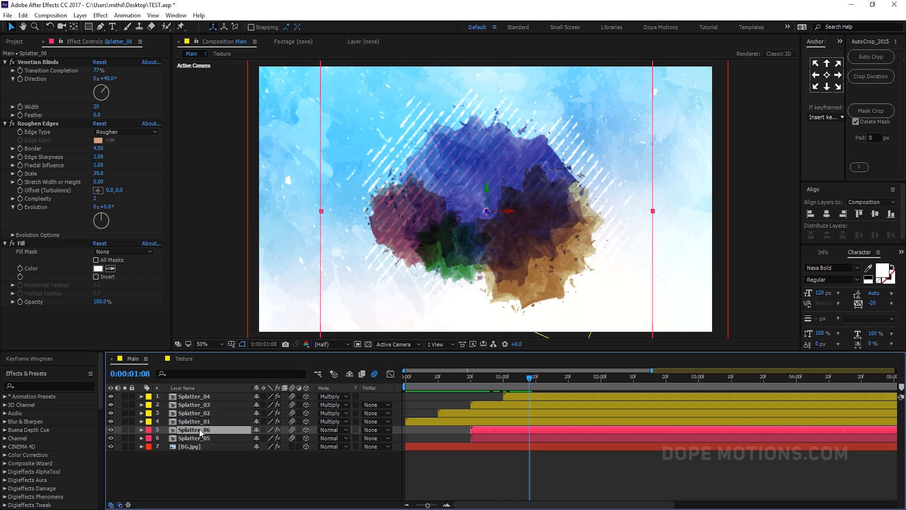
key("r")
left_click_drag(283, 442, 239, 437)
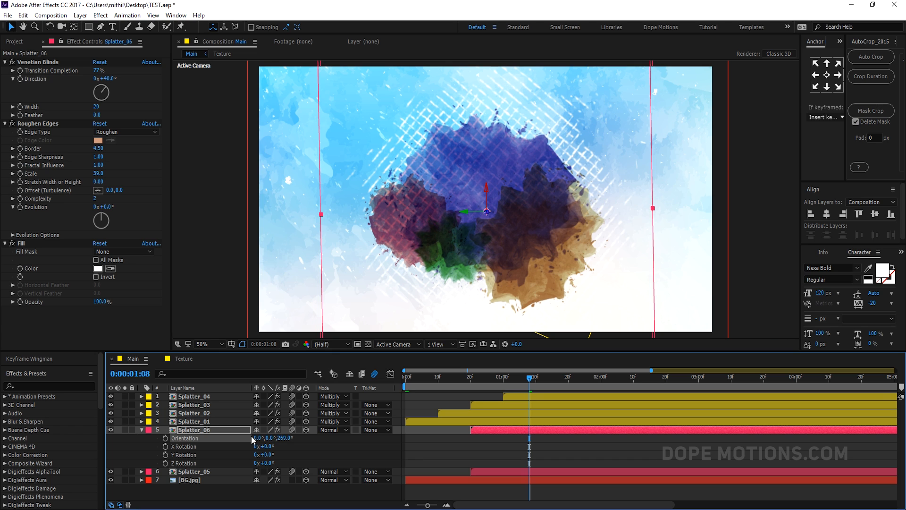
left_click_drag(533, 236, 511, 285)
left_click_drag(472, 378, 514, 380)
- Shift Splatter_05 back to start at about 11 frames and scrub through the animation
left_click(476, 463)
left_click(477, 472)
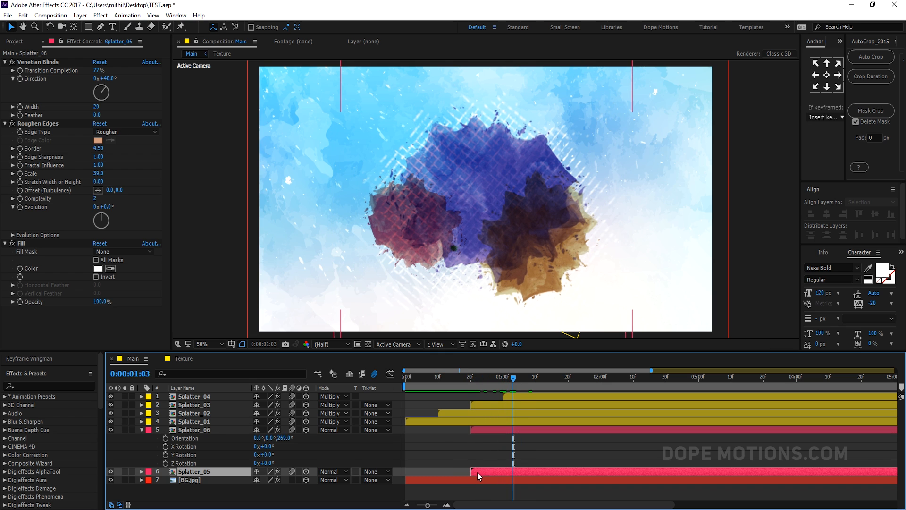
left_click_drag(449, 473, 449, 472)
left_click_drag(437, 378, 551, 387)
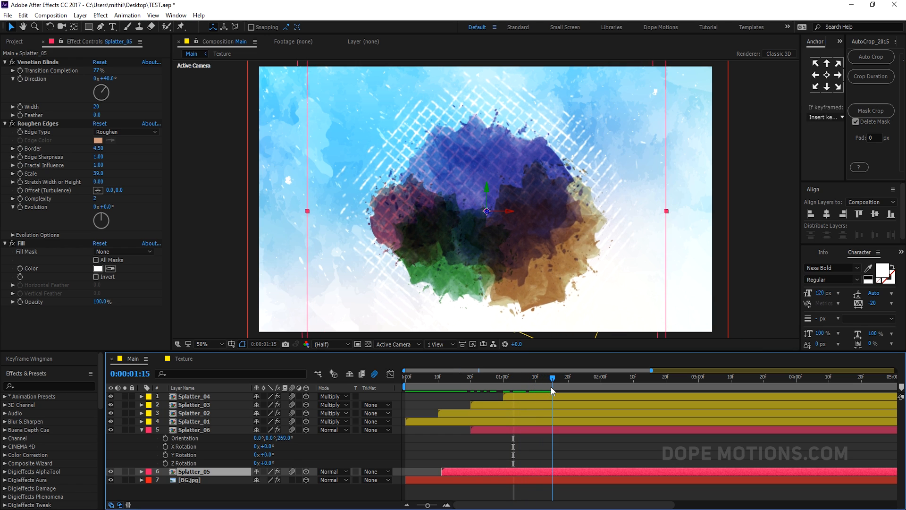
- Delete the Splatter_06 duplicate layer
left_click(142, 430)
left_click(195, 430)
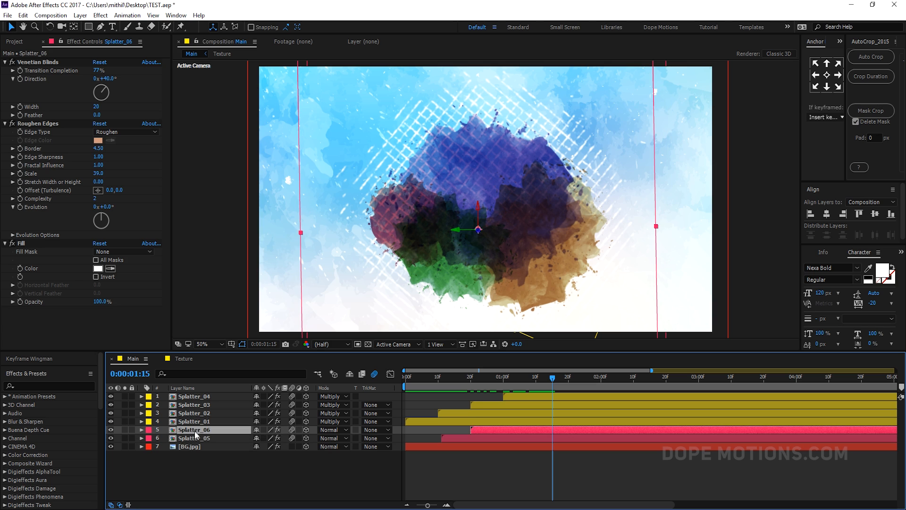
key("Delete")
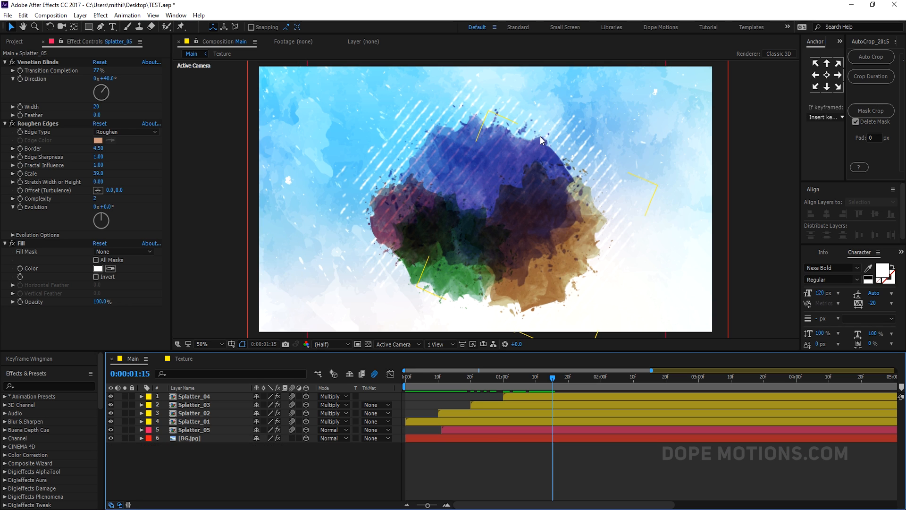
- Duplicate the Splatter_05 layer
left_click(197, 429)
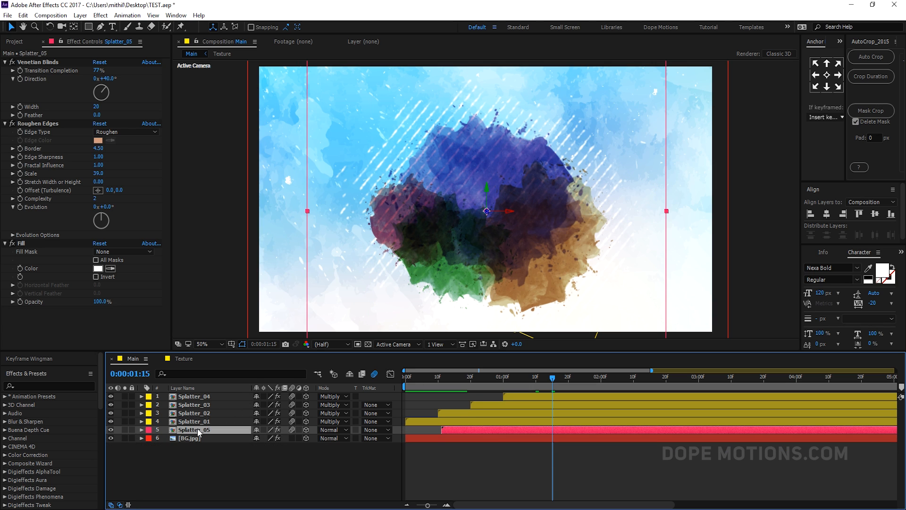
key("ctrl+d")
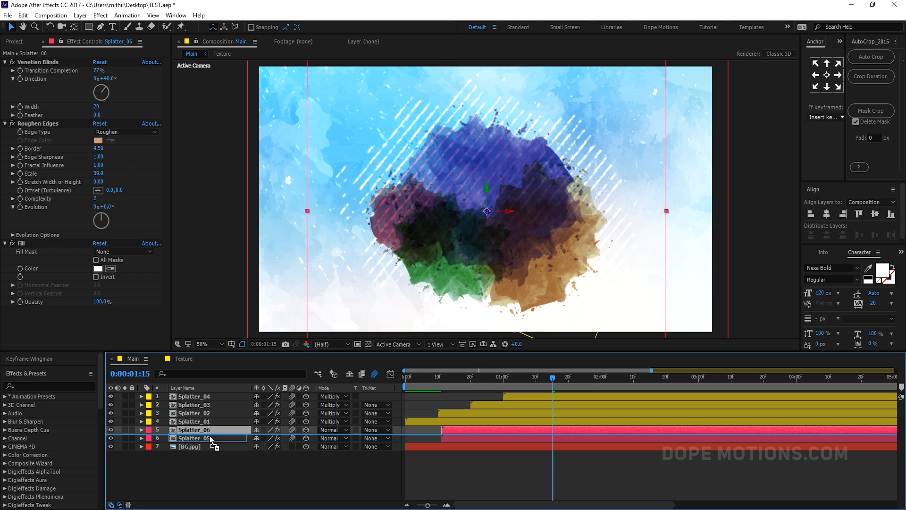
- Move Splatter_06 one layer down below Splatter_05 and switch off its Venetian Blinds effect
key("ctrl+bracketleft")
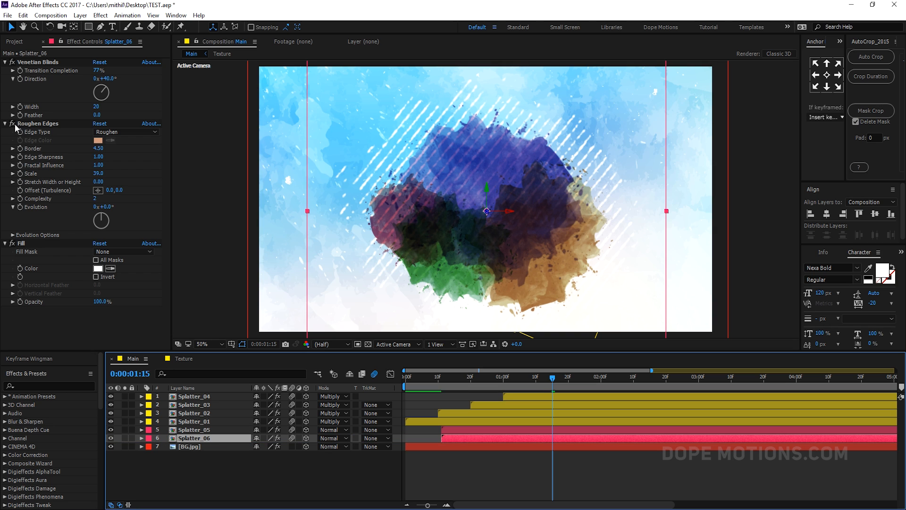
left_click(12, 62)
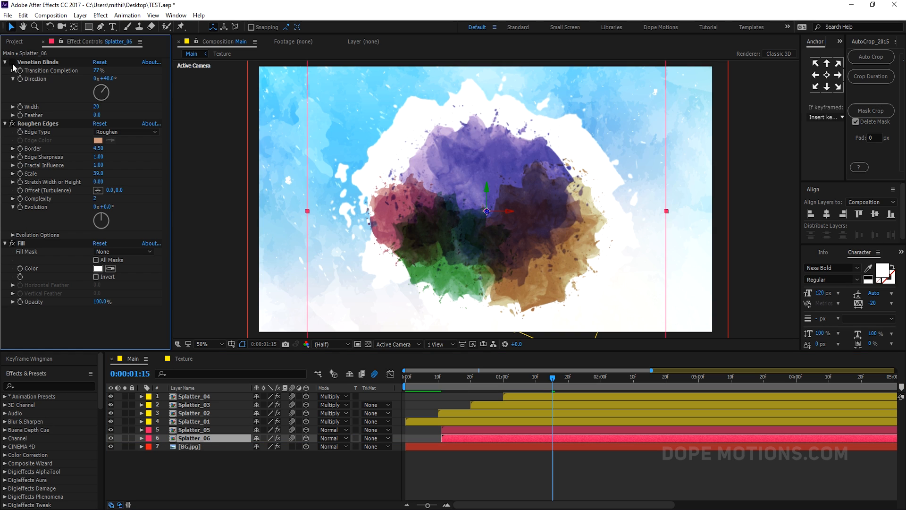
- Lower Splatter_06's opacity to 37%
key("t")
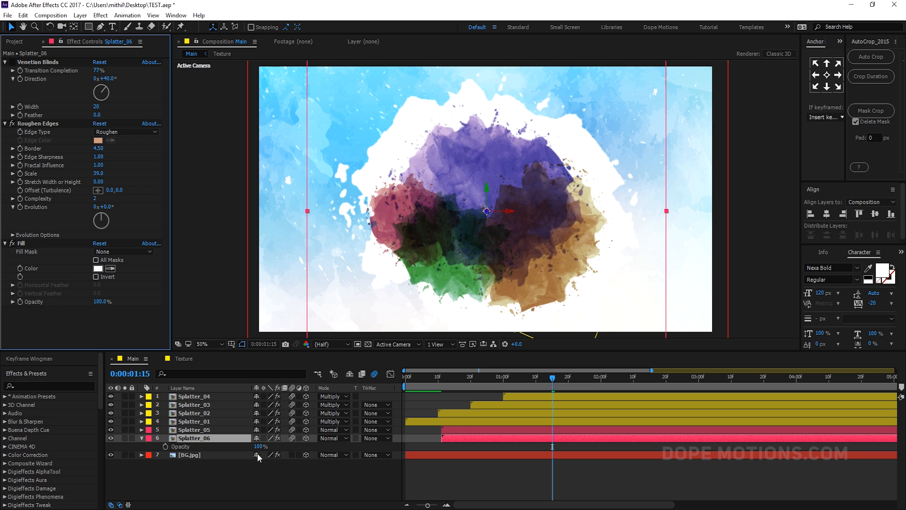
left_click_drag(266, 447, 231, 446)
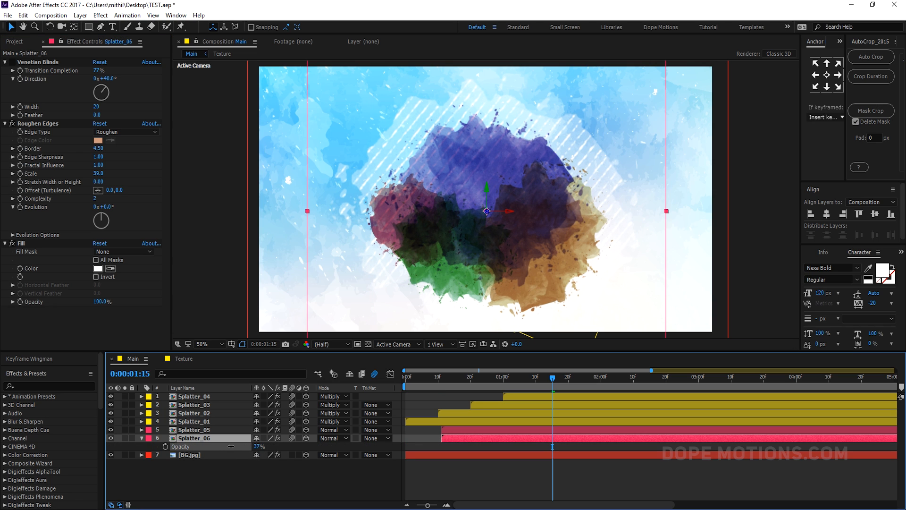
- Set Splatter_06's Orientation Z to 129°
key("r")
left_click_drag(284, 446, 336, 439)
left_click(490, 452)
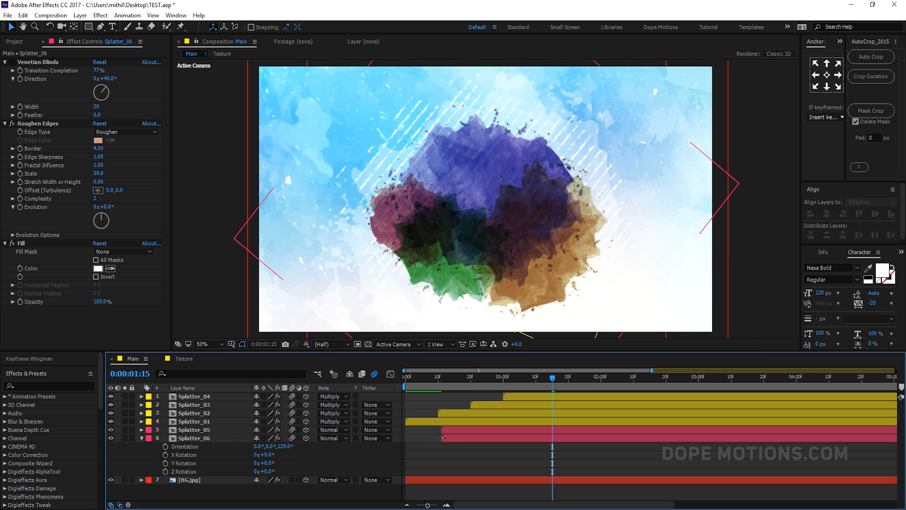
- Shift Splatter_06 to start at about 20 frames and scrub through the animation
left_click_drag(451, 440, 479, 437)
left_click_drag(469, 381, 547, 376)
left_click(142, 438)
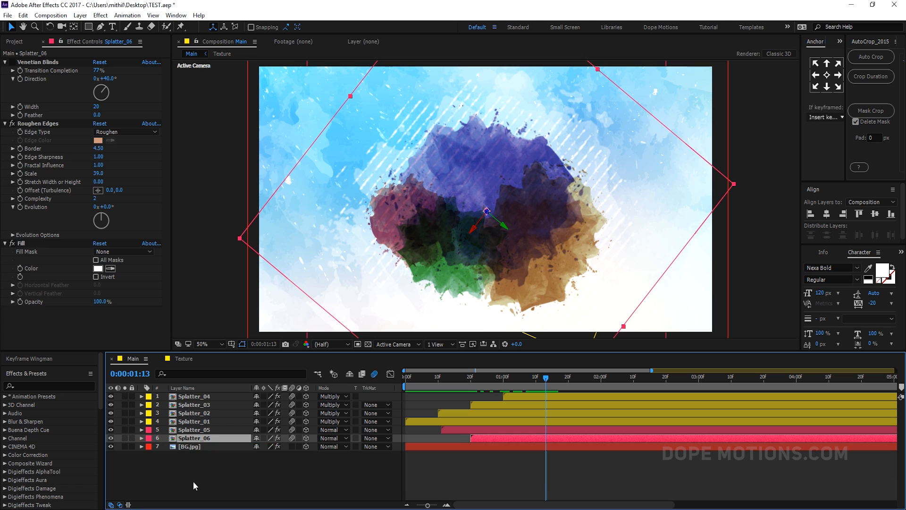
- Create a new composition named Logo
left_click(194, 481)
left_click(13, 43)
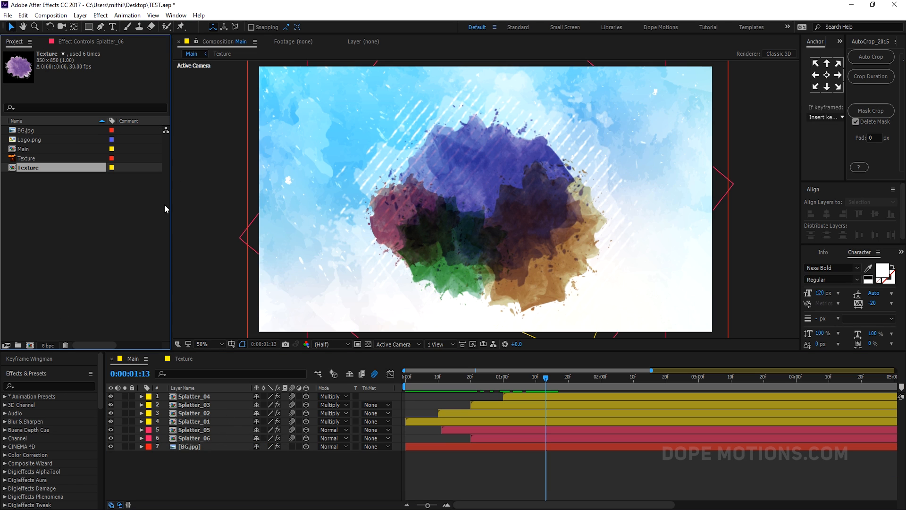
left_click(45, 189)
left_click(30, 345)
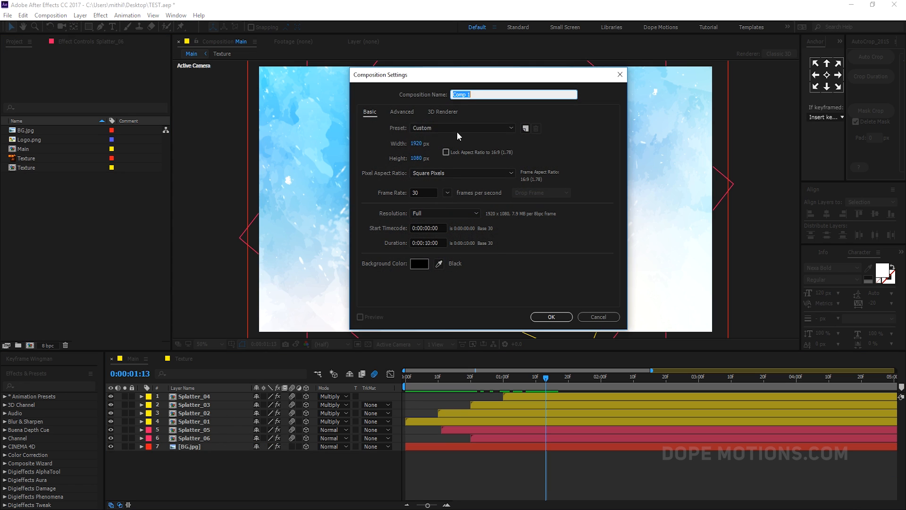
type("Logo")
left_click(550, 316)
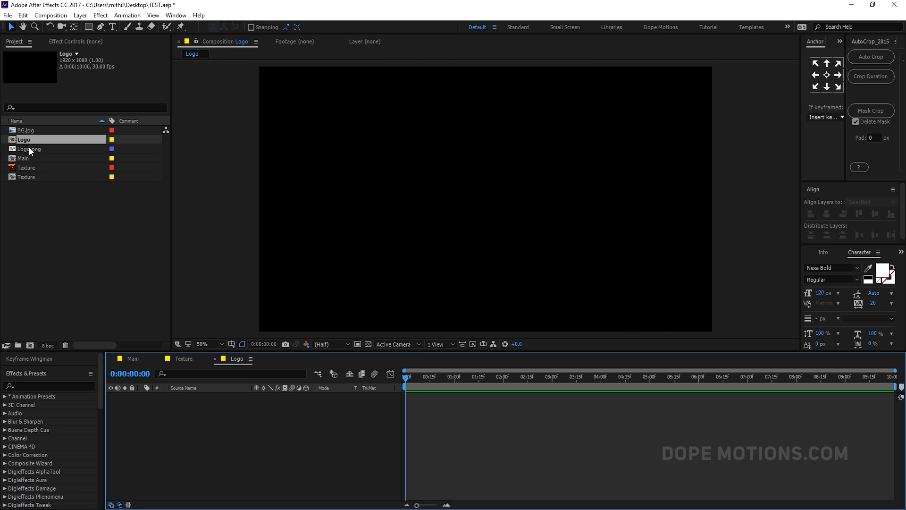
- Place Logo.png in the Logo composition, then nest the Logo composition at the top of Main
left_click_drag(29, 148, 166, 415)
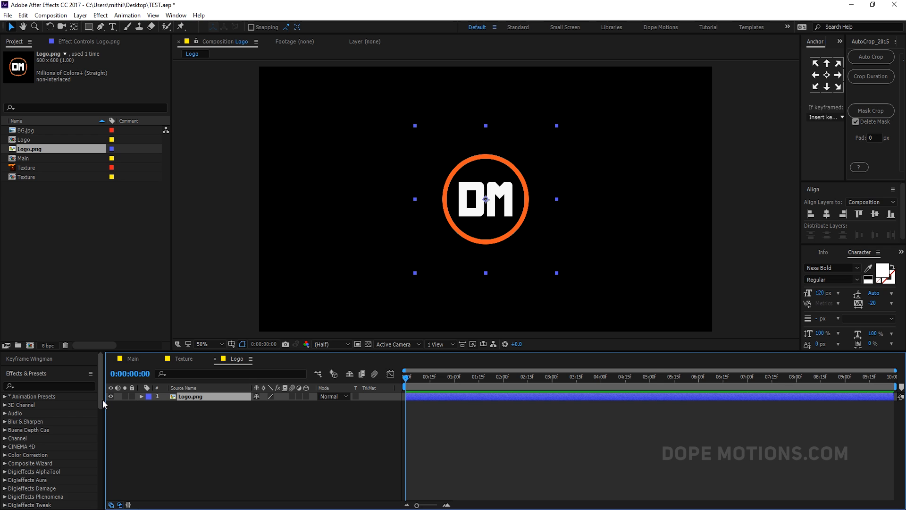
left_click(133, 359)
left_click_drag(21, 139, 186, 399)
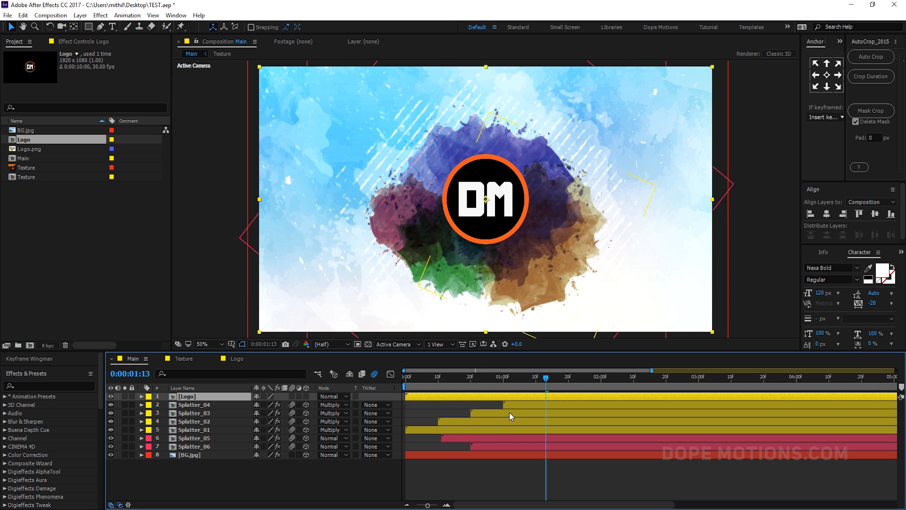
- Scale the Logo layer down to 66%
key("s")
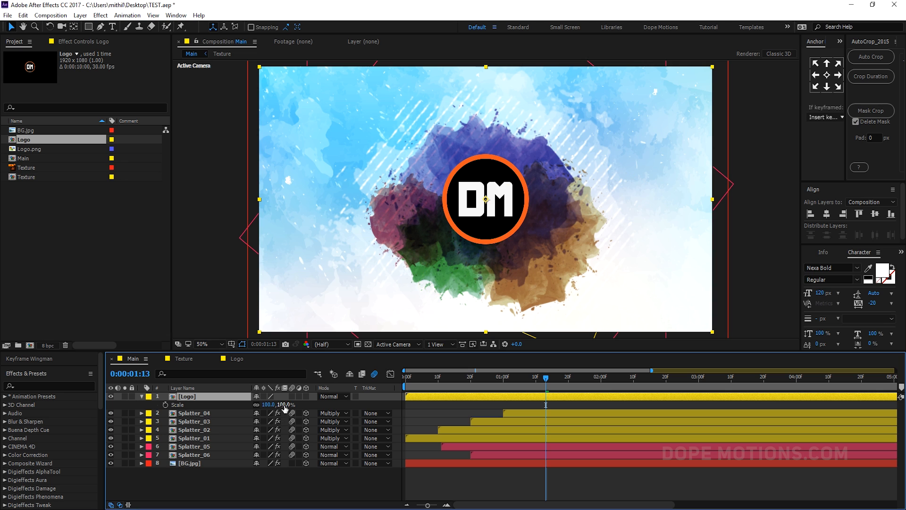
left_click_drag(284, 406, 271, 407)
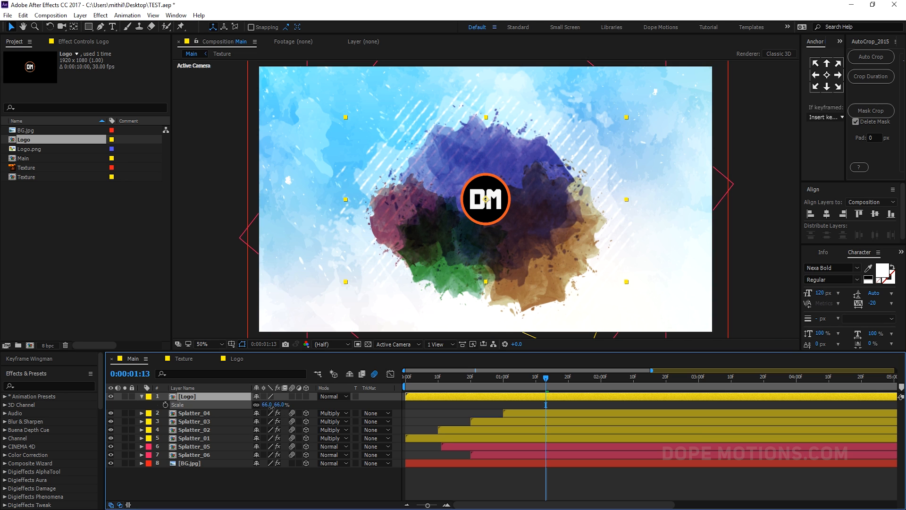
left_click(143, 397)
- Duplicate Splatter_06, set the copy's opacity to 100% and move it to the top of the layer stack
left_click(194, 446)
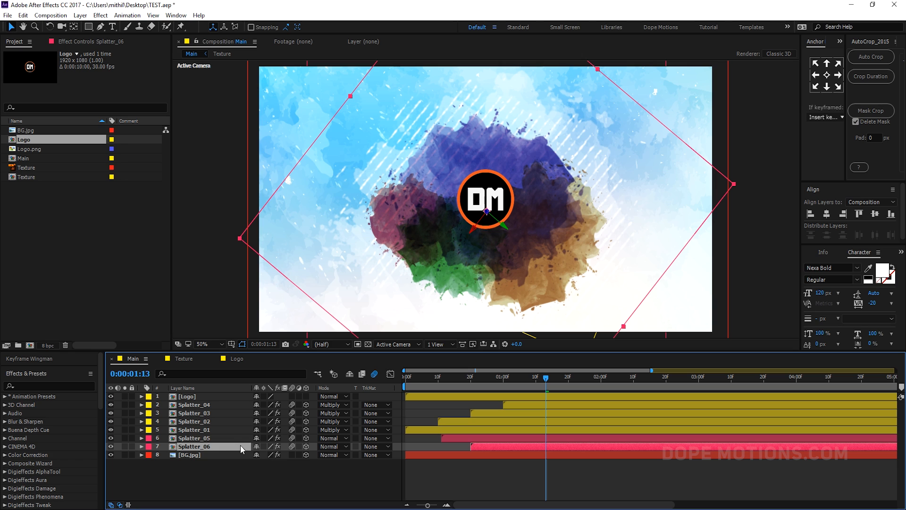
key("ctrl+d")
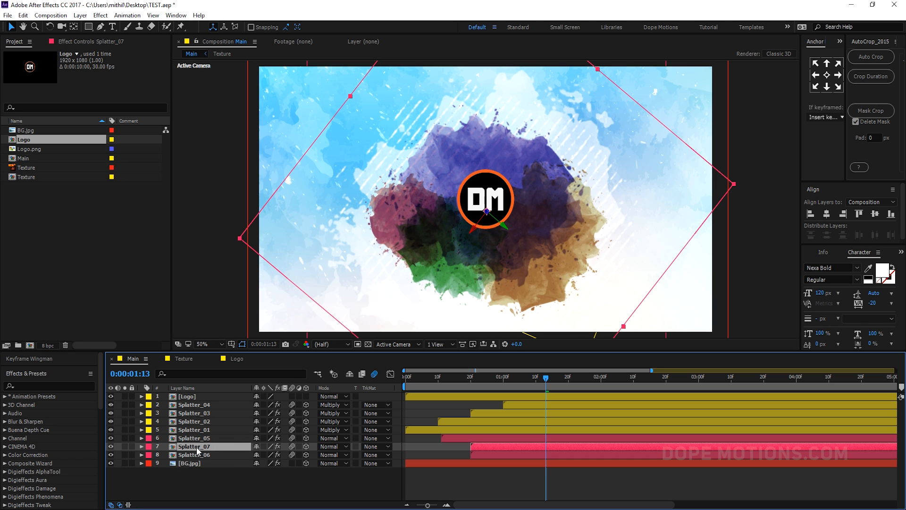
key("t")
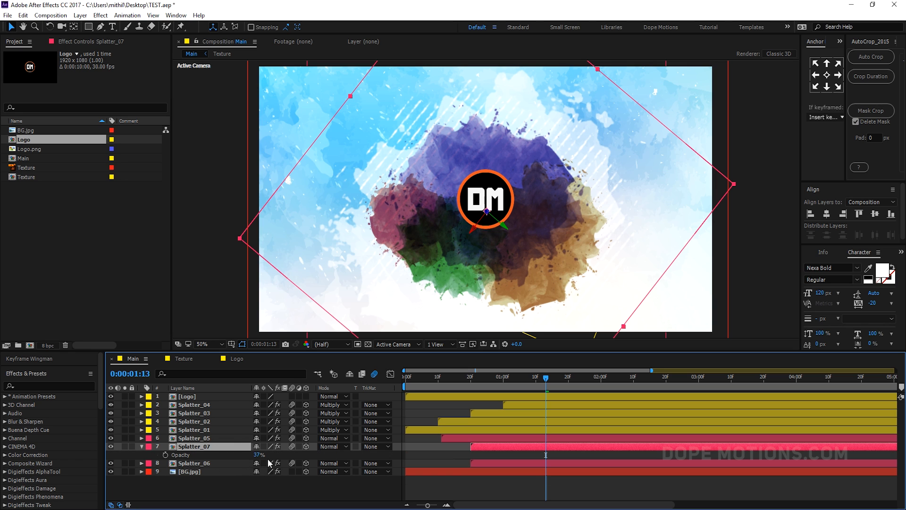
left_click_drag(259, 455, 348, 452)
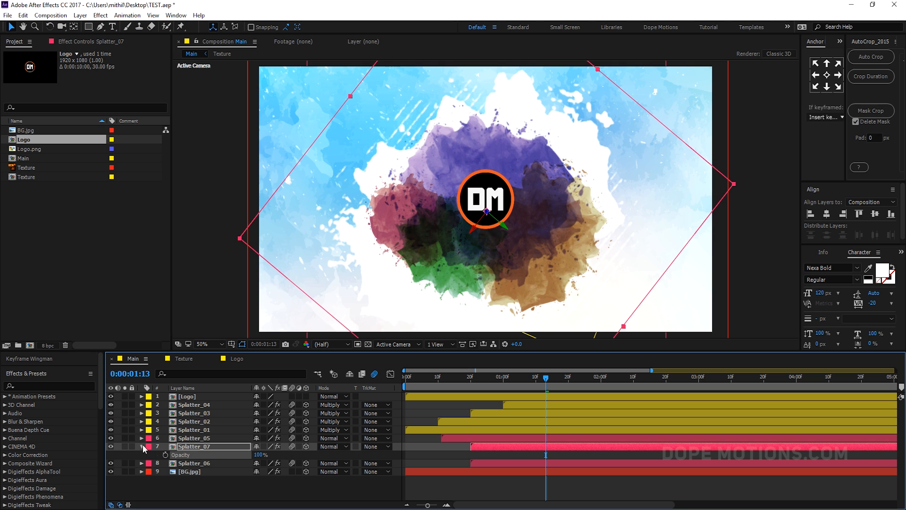
left_click_drag(169, 447, 194, 399)
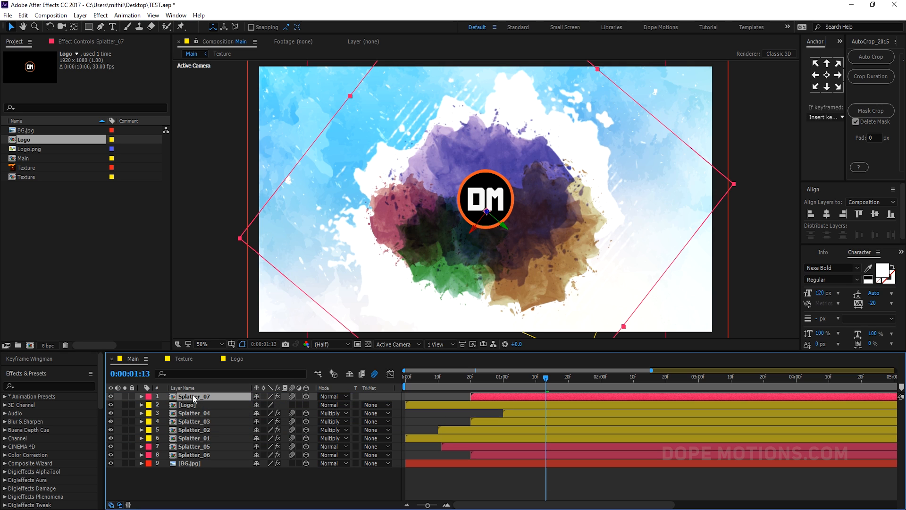
- Move Splatter_07's second scale keyframe to 0:00:03:00
key("s")
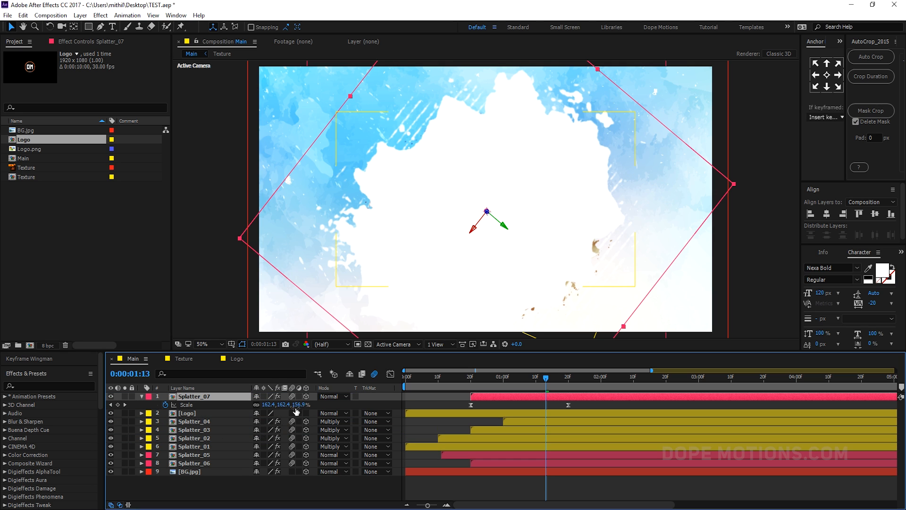
left_click(567, 386)
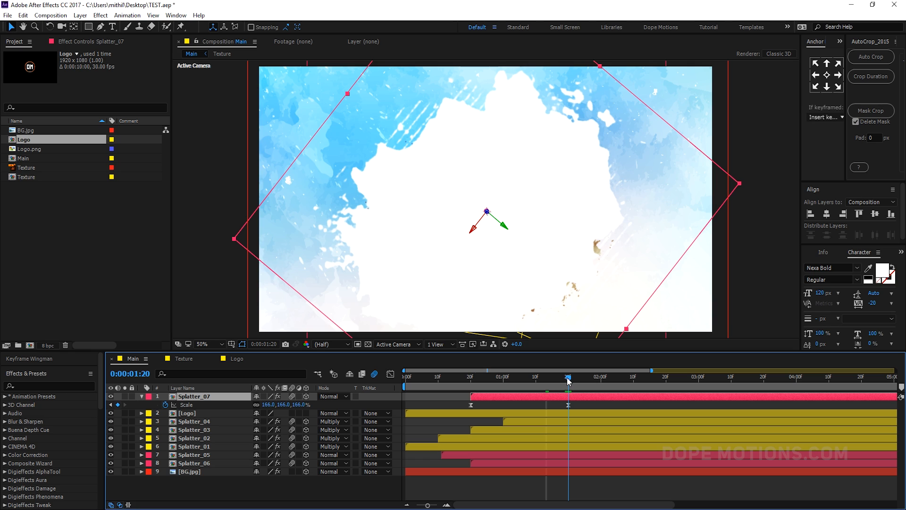
left_click_drag(567, 386, 699, 387)
left_click_drag(569, 405, 698, 406)
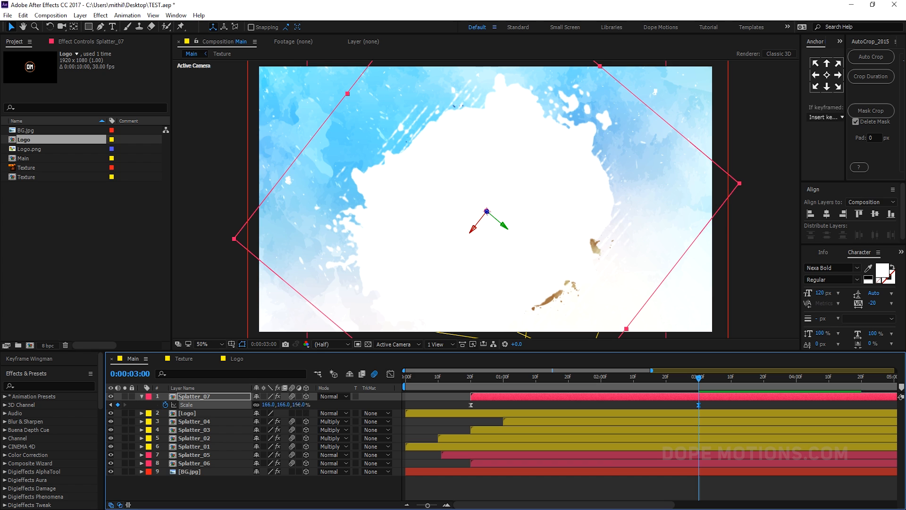
- Set Splatter_07's scale at 3 seconds to 71%
left_click_drag(296, 405, 267, 416)
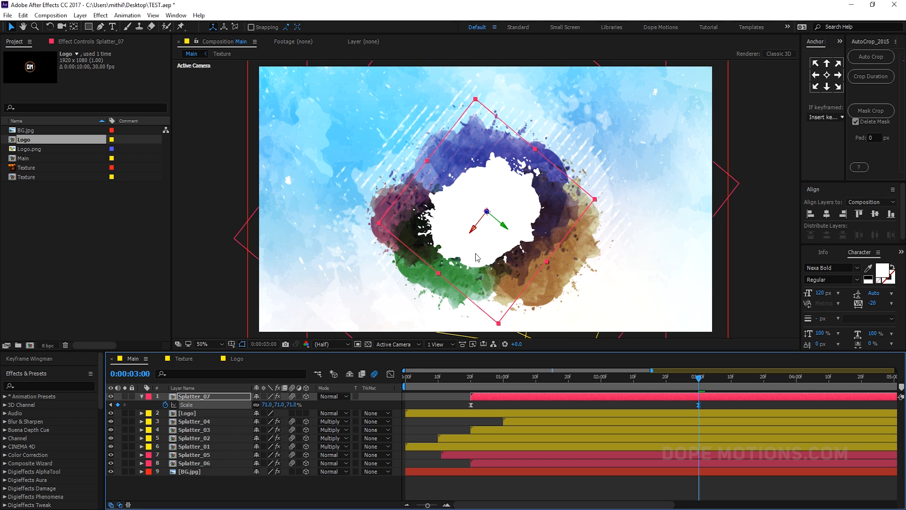
left_click_drag(438, 296, 437, 289)
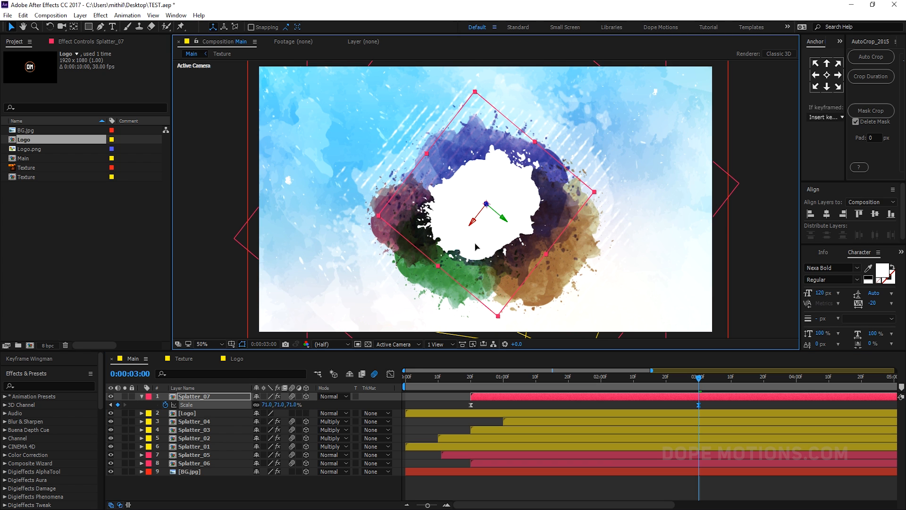
left_click(142, 397)
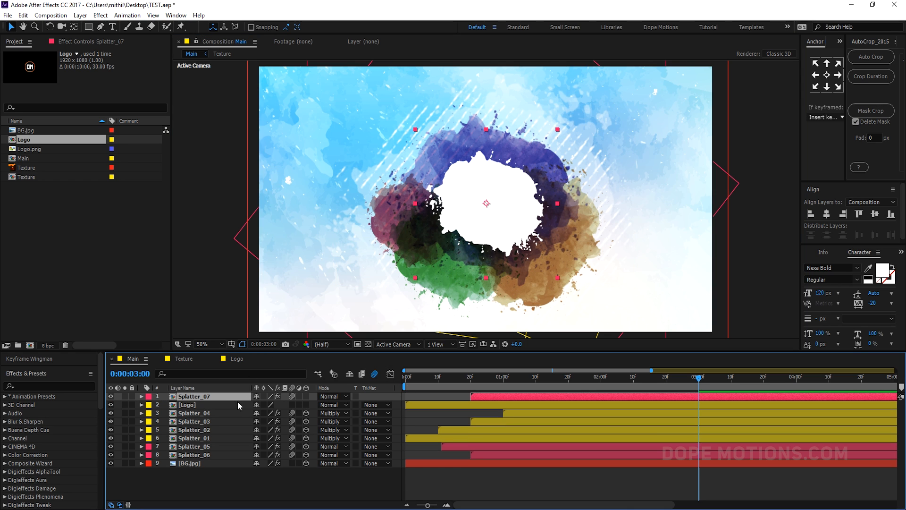
- Set Splatter_07's rotation to 124°
key("r")
left_click_drag(296, 402, 327, 402)
left_click(147, 398)
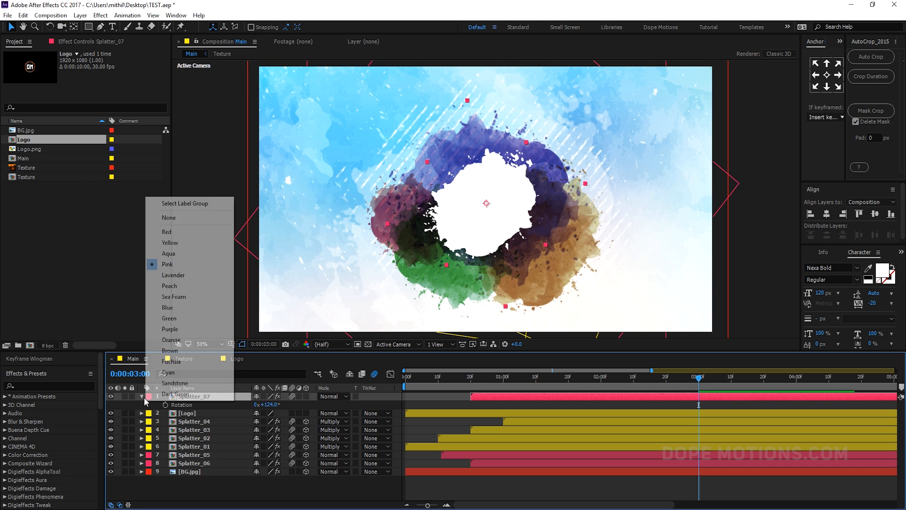
left_click(143, 397)
left_click(141, 396)
- Set the Logo layer's track matte to Alpha and scrub through the reveal
left_click(192, 405)
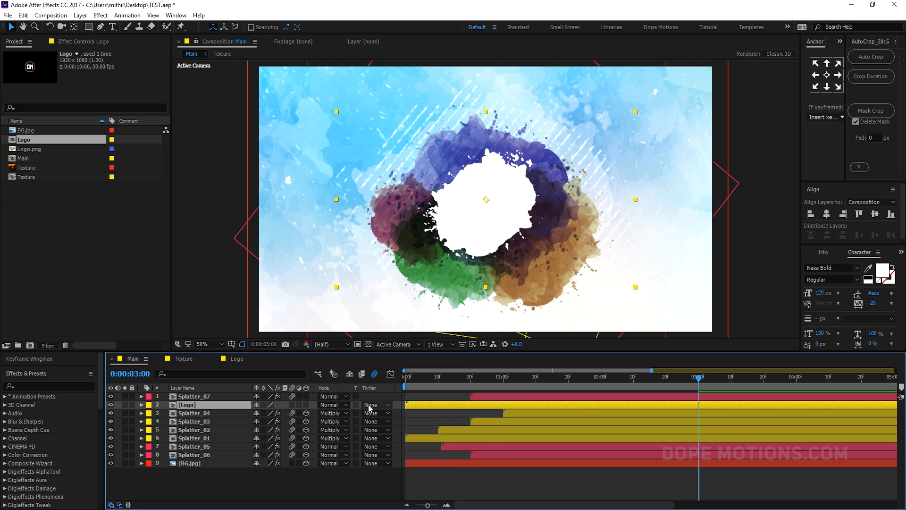
left_click(369, 406)
left_click(382, 371)
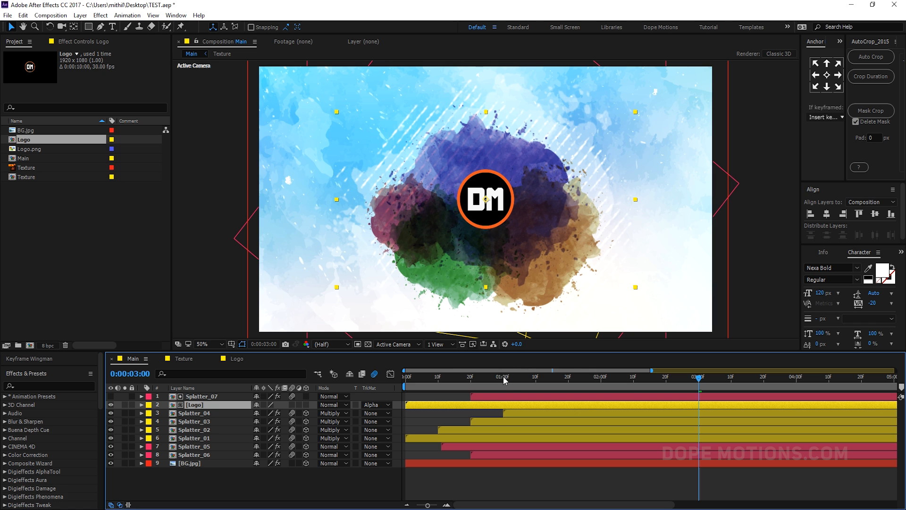
left_click_drag(504, 377, 523, 367)
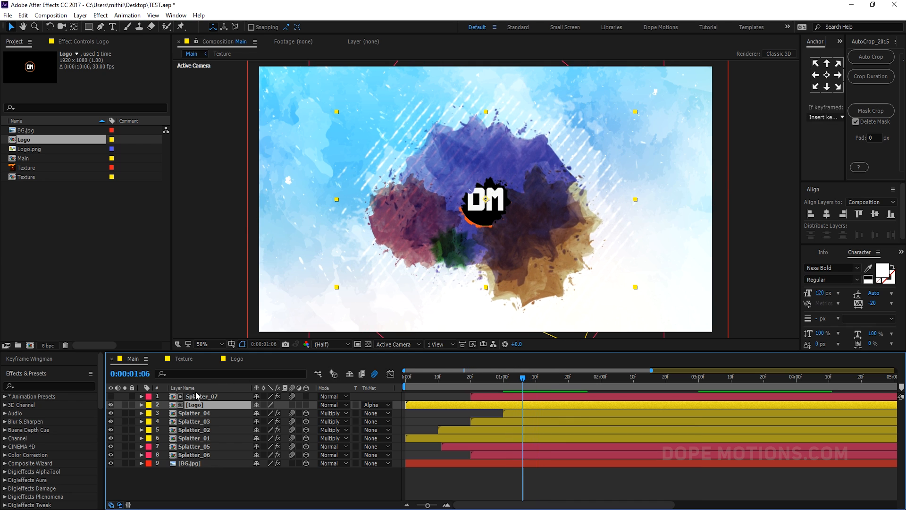
- Apply a Roughen Edges effect to Splatter_07
left_click(197, 396)
key("ctrl+space")
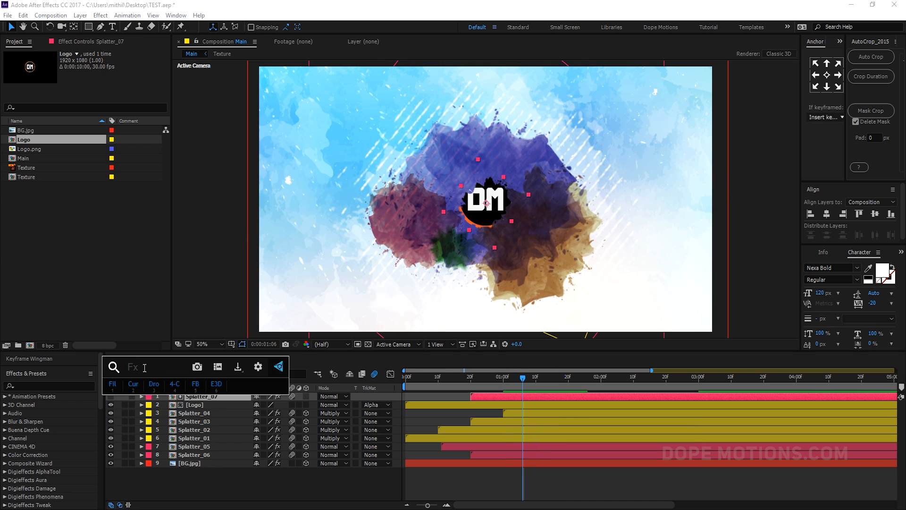
type("rough")
key("Return")
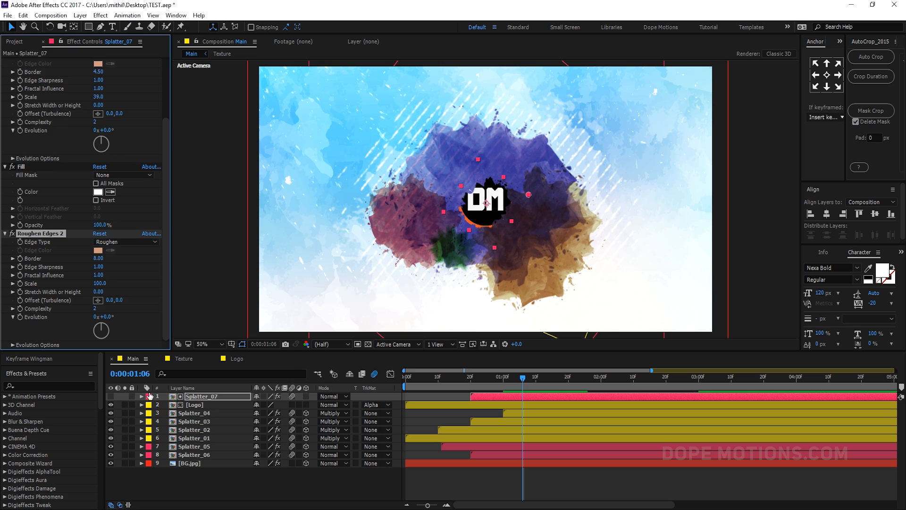
- Solo the Logo layer on a transparency grid and set the new Roughen Edges Border to 17.40 and Scale to 72
key("slash")
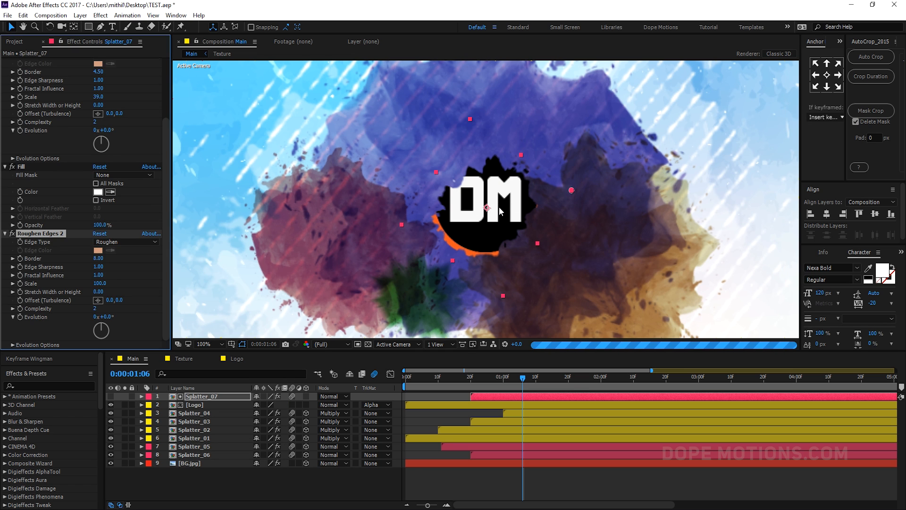
left_click(124, 405)
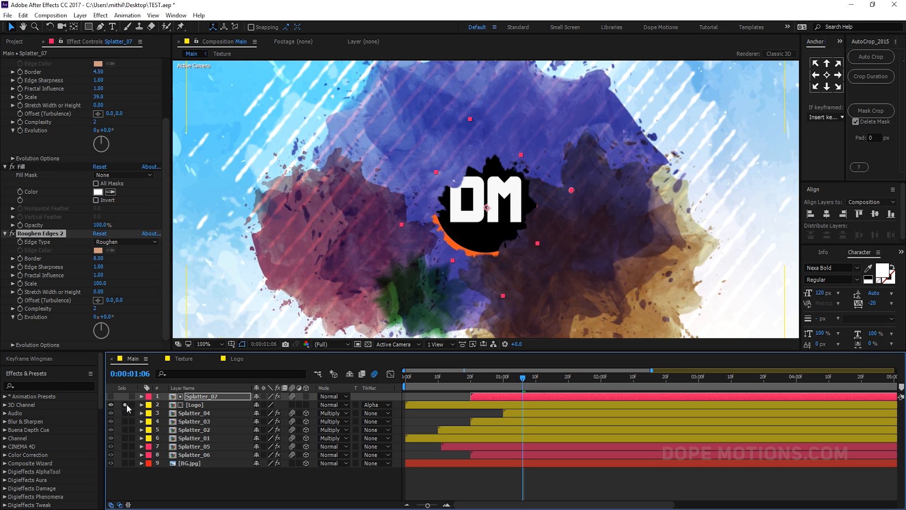
left_click(369, 344)
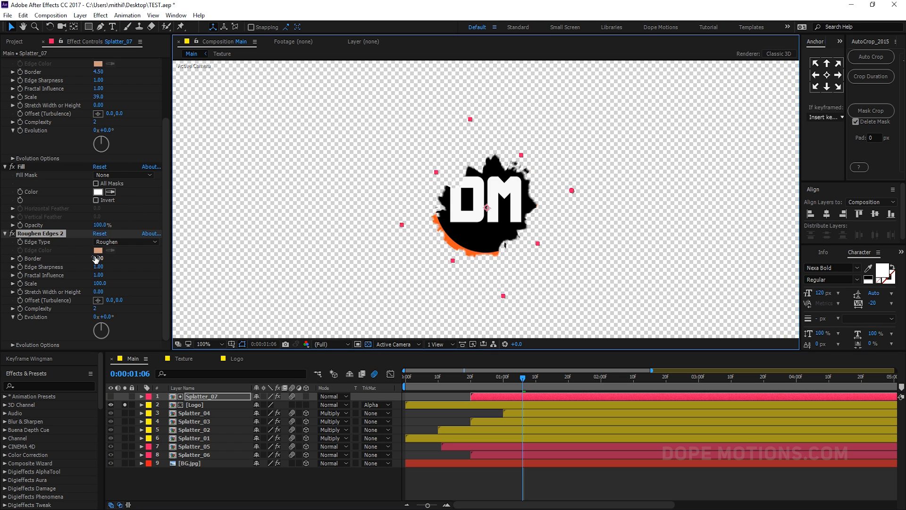
left_click_drag(96, 258, 106, 257)
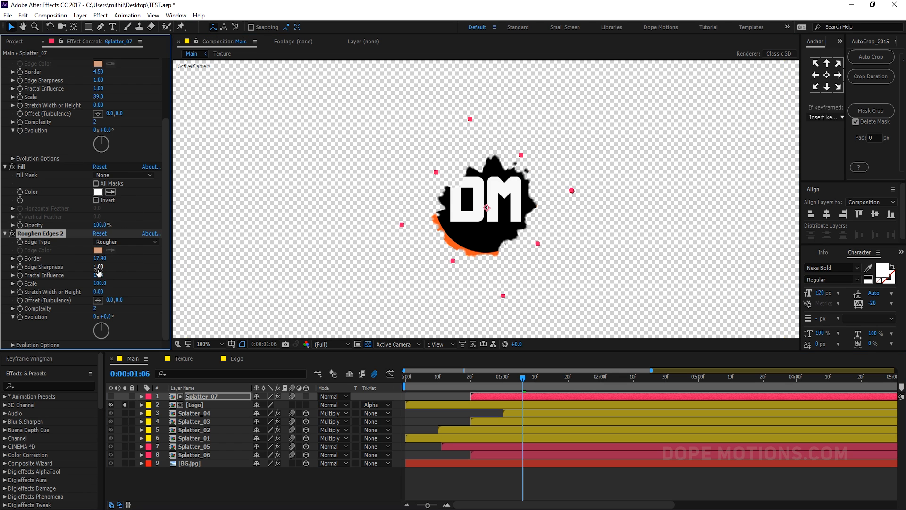
left_click_drag(94, 285, 87, 286)
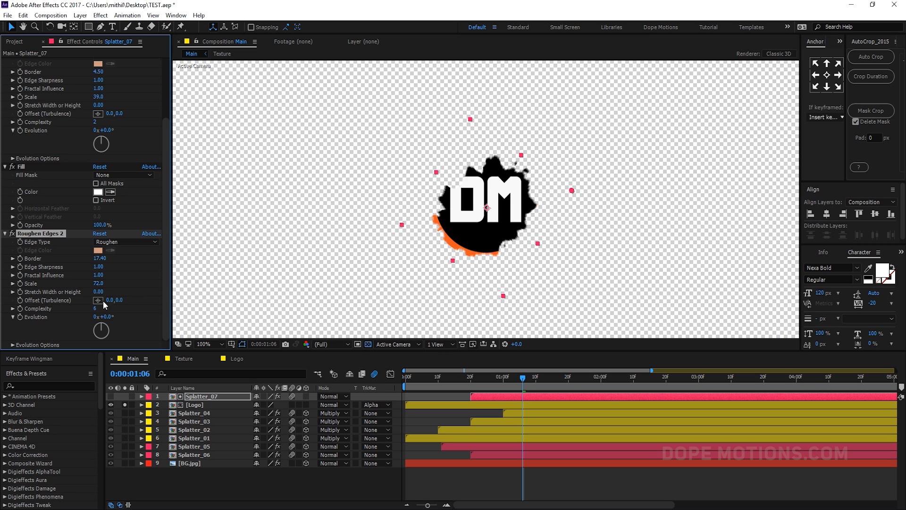
- Set the second Roughen Edges Scale on Splatter_07 to 156 and turn off the transparency grid
left_click_drag(116, 285, 151, 286)
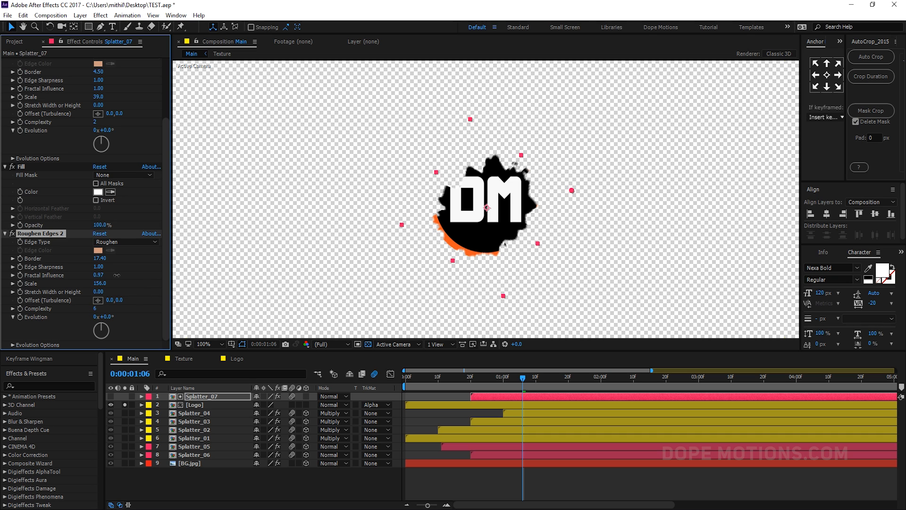
left_click(368, 345)
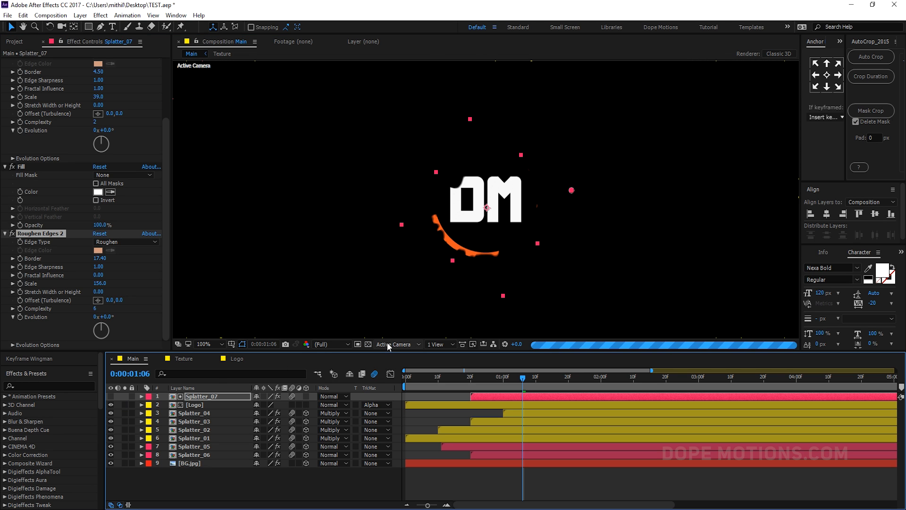
key("comma")
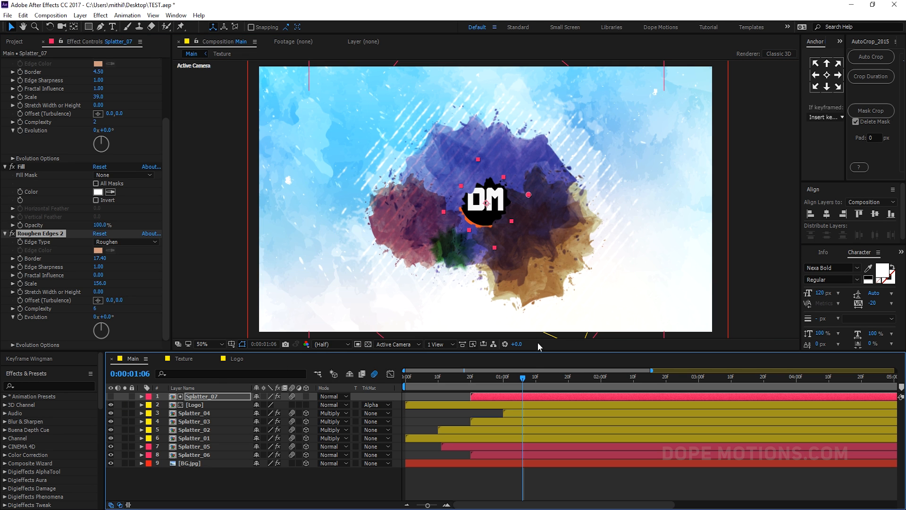
- Pre-compose Splatter_07 and the Logo layer together into a new composition named Logo
left_click_drag(527, 381, 565, 366)
left_click(172, 486)
left_click(202, 399)
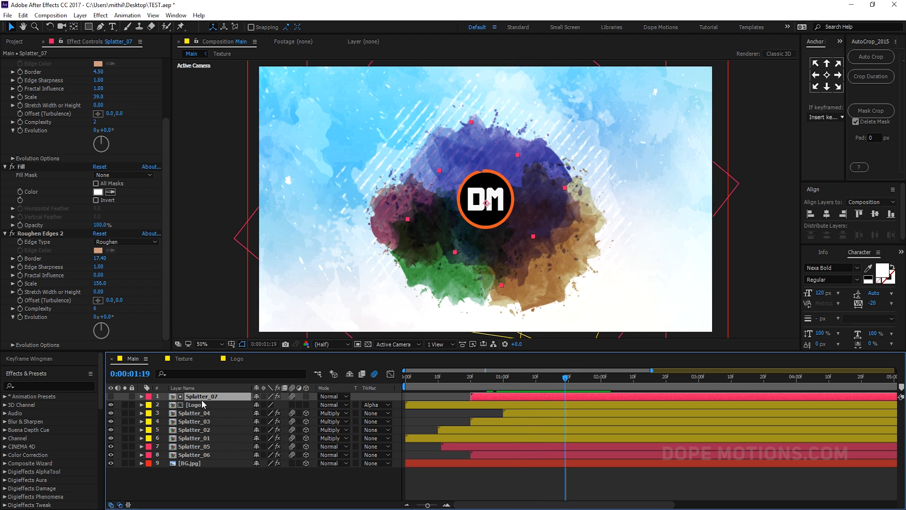
left_click(196, 409, "shift")
right_click(196, 408)
left_click(238, 316)
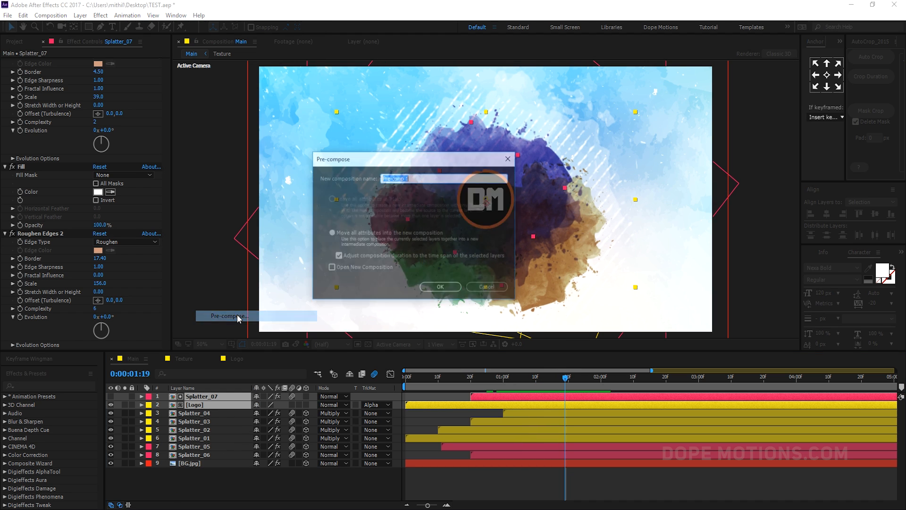
type("Logo")
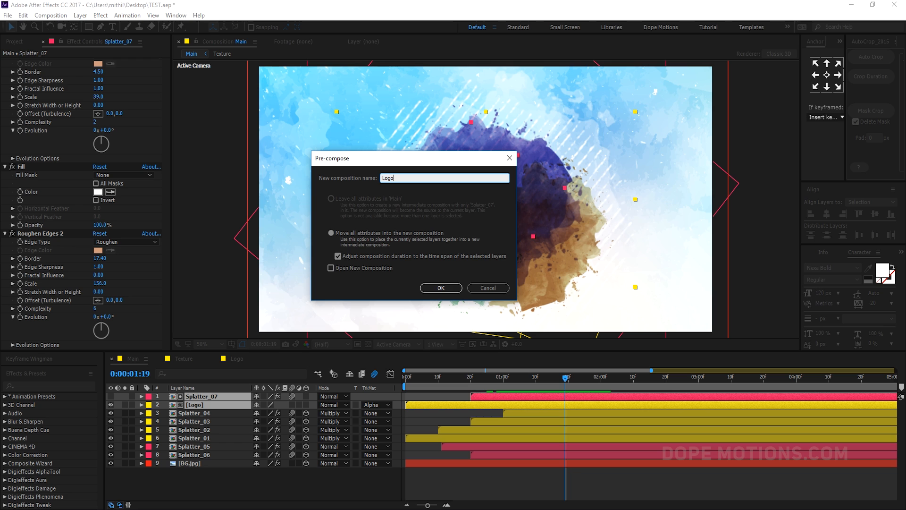
left_click(441, 288)
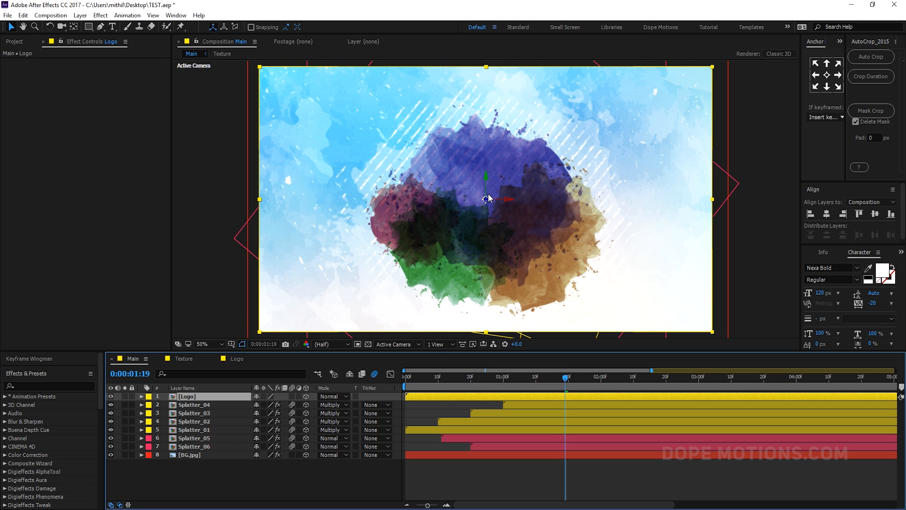
- Scale the Logo precomp to 86% and nudge it slightly downward in the composition
left_click_drag(486, 200, 586, 196)
key("s")
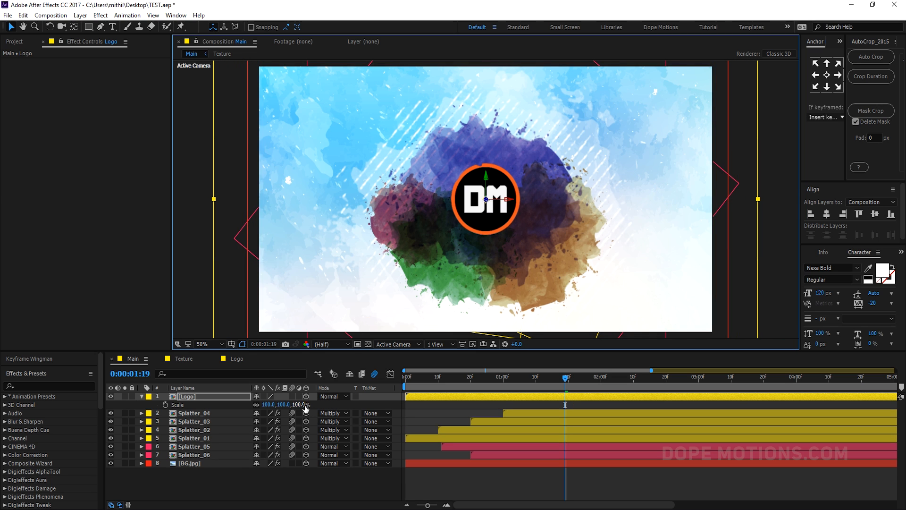
left_click_drag(304, 406, 296, 404)
left_click_drag(512, 231, 508, 239)
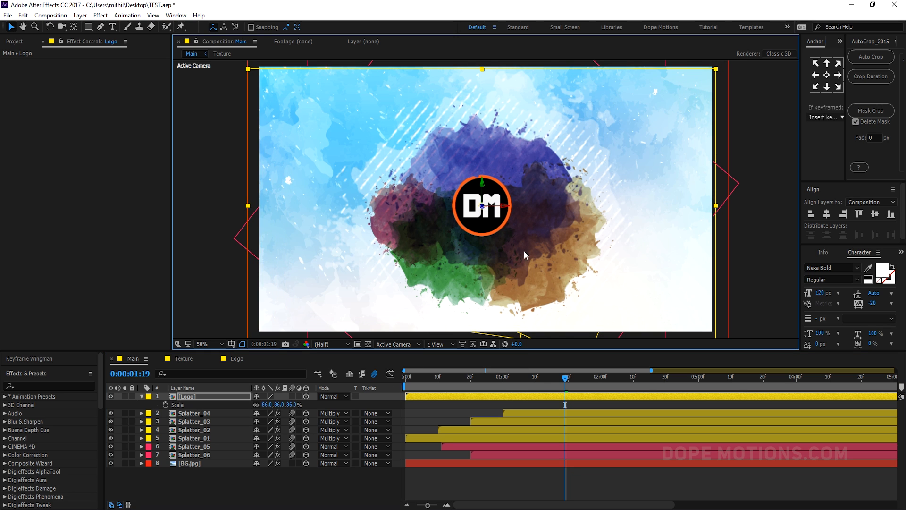
- Shift the Logo precomp to start later in the timeline and adjust the splatter layers' start times
left_click_drag(448, 399, 645, 397)
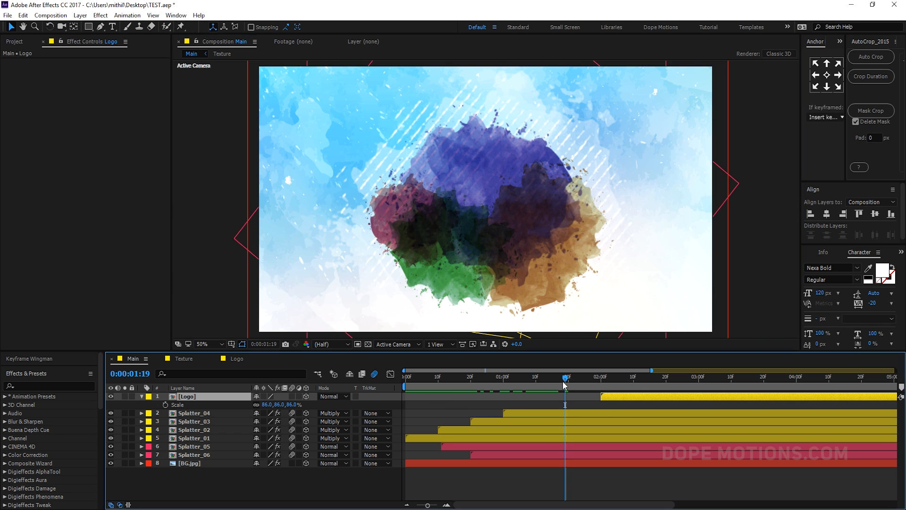
left_click_drag(566, 379, 607, 395)
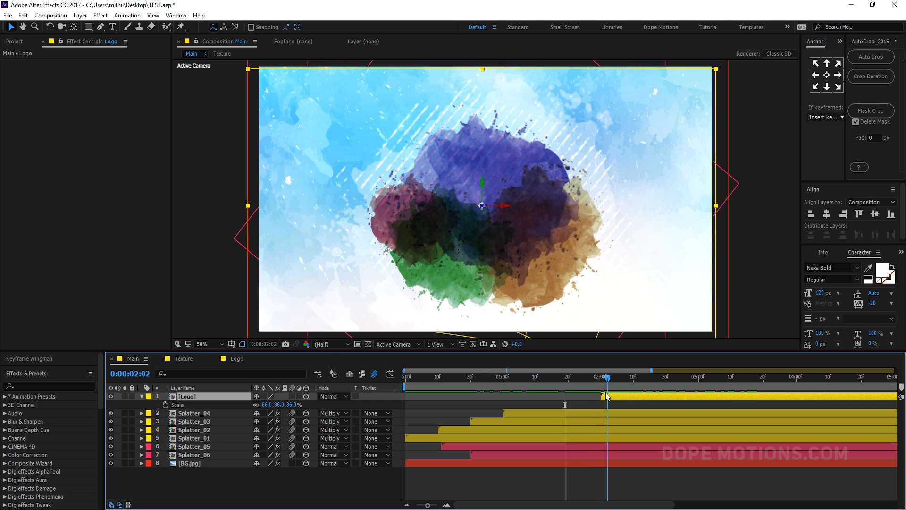
left_click(450, 433)
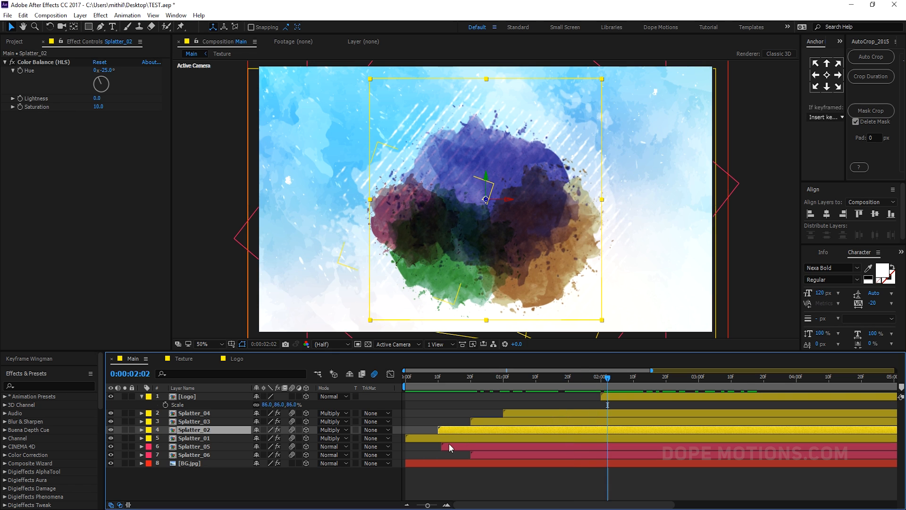
left_click(448, 443, "ctrl")
left_click_drag(452, 430, 689, 378)
left_click_drag(610, 400, 747, 378)
left_click(578, 377)
left_click(211, 484)
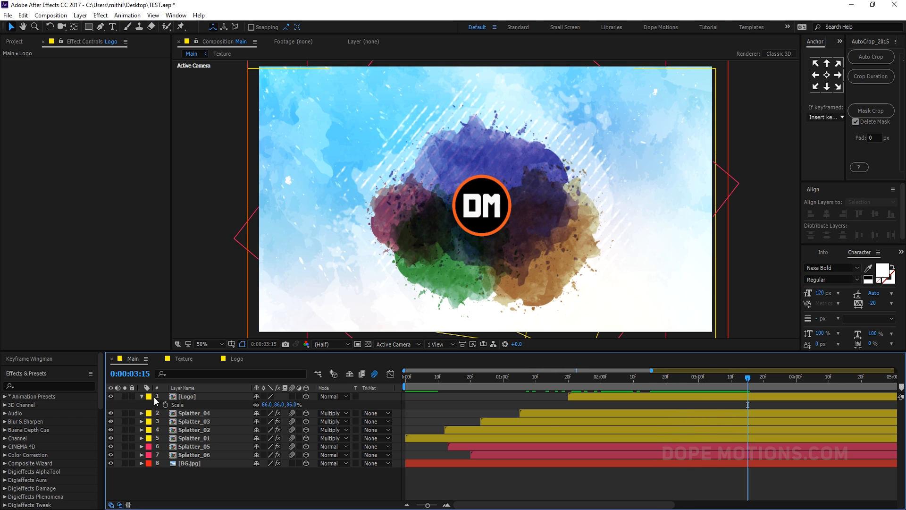
- Add a new two-node camera to the Main composition using the 20mm preset
left_click(143, 398)
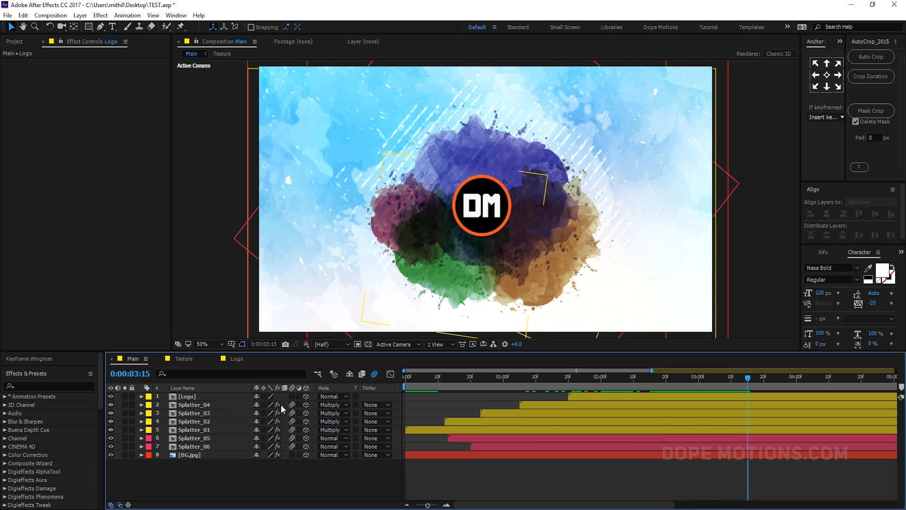
right_click(182, 473)
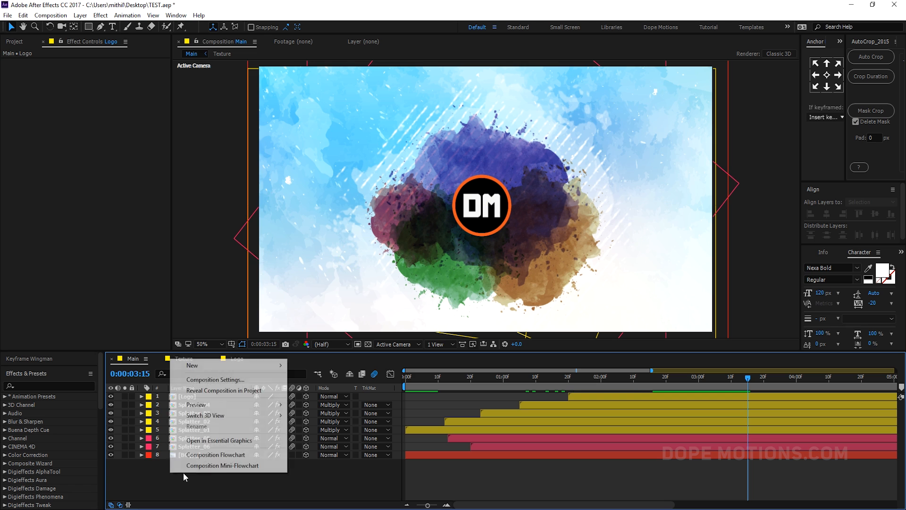
mouse_move(239, 374)
left_click(313, 412)
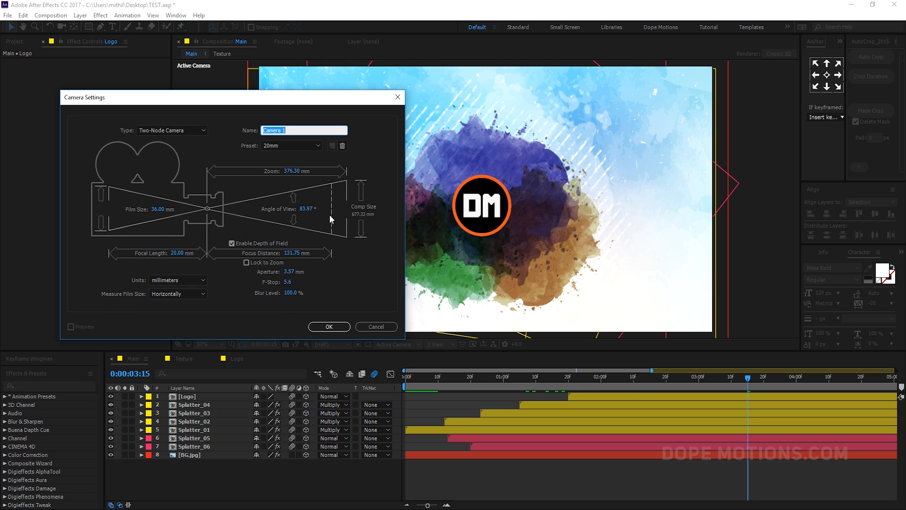
left_click(279, 149)
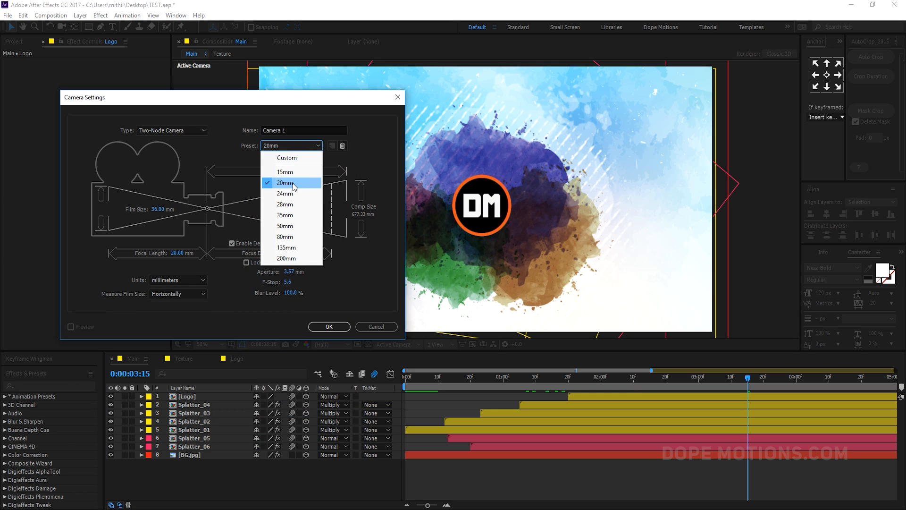
left_click(283, 184)
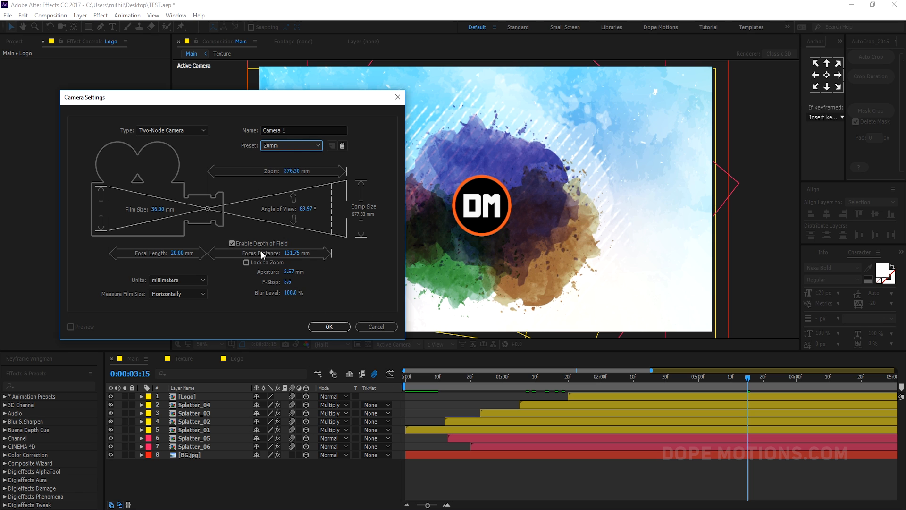
left_click(331, 327)
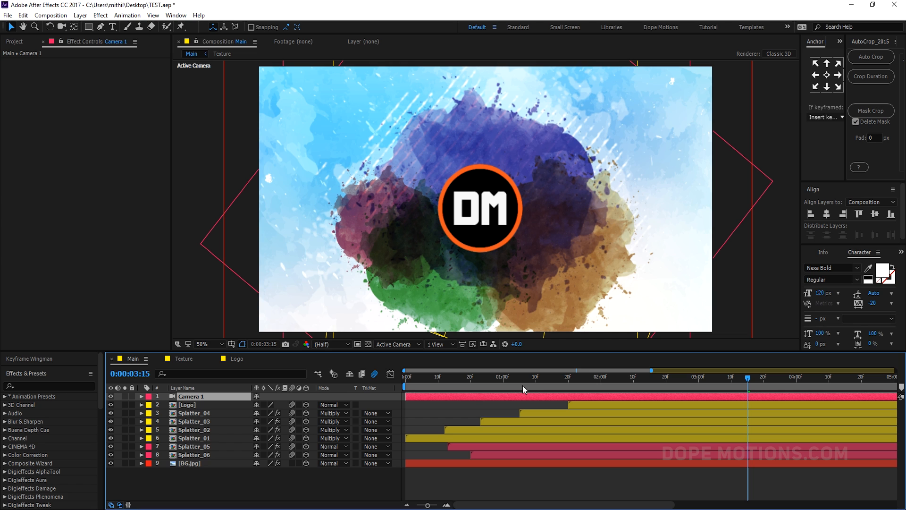
- Trim the camera layer's out point at 1:20
left_click_drag(523, 385, 569, 382)
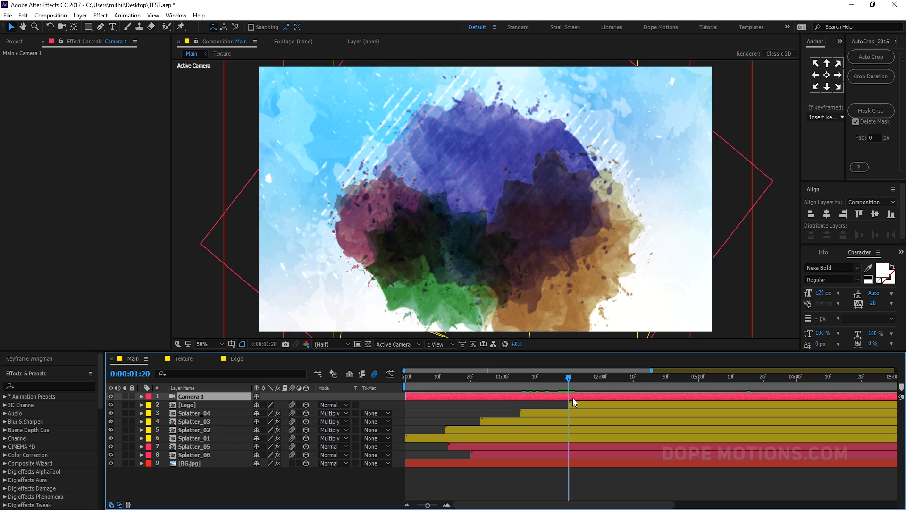
key("alt+bracketright")
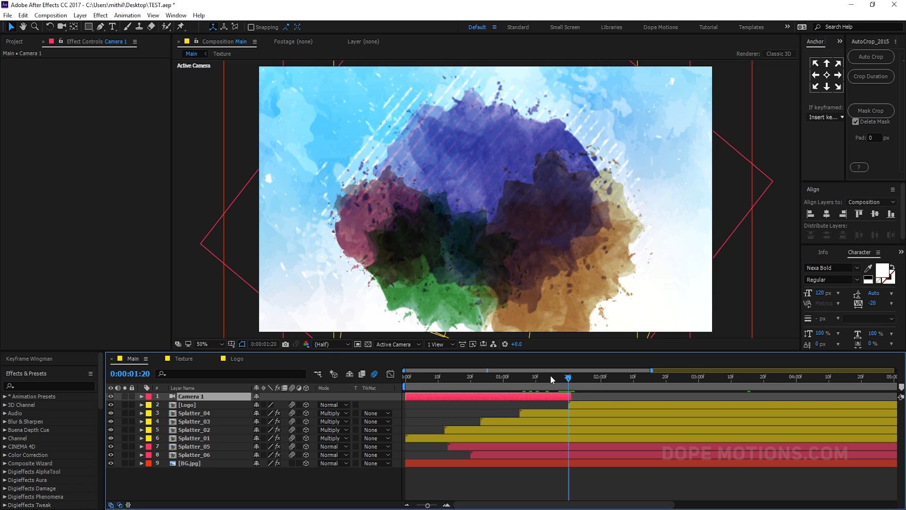
- At 1:03, set keyframes on the camera's Point of Interest, Position, Z Rotation, Focus Distance and Aperture
mouse_move(520, 381)
left_mouse_down()
mouse_move(468, 382)
mouse_move(513, 383)
left_mouse_up()
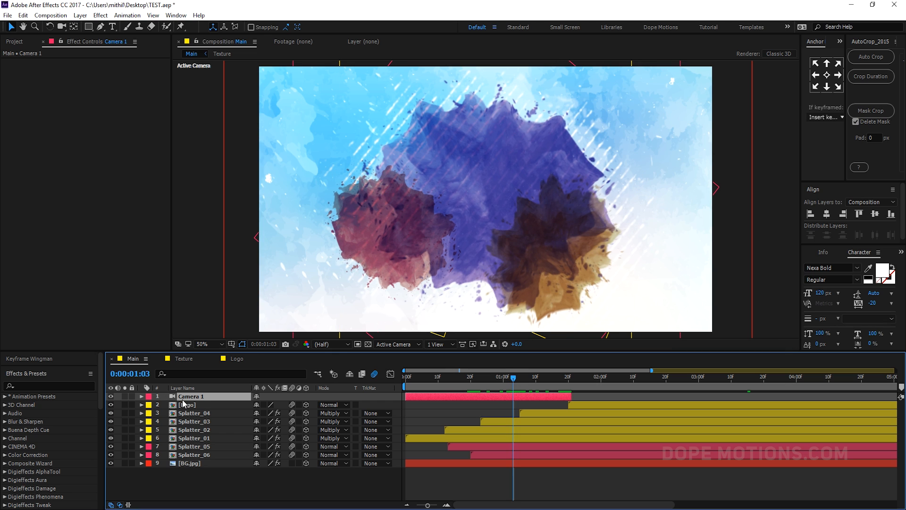
left_click(142, 396)
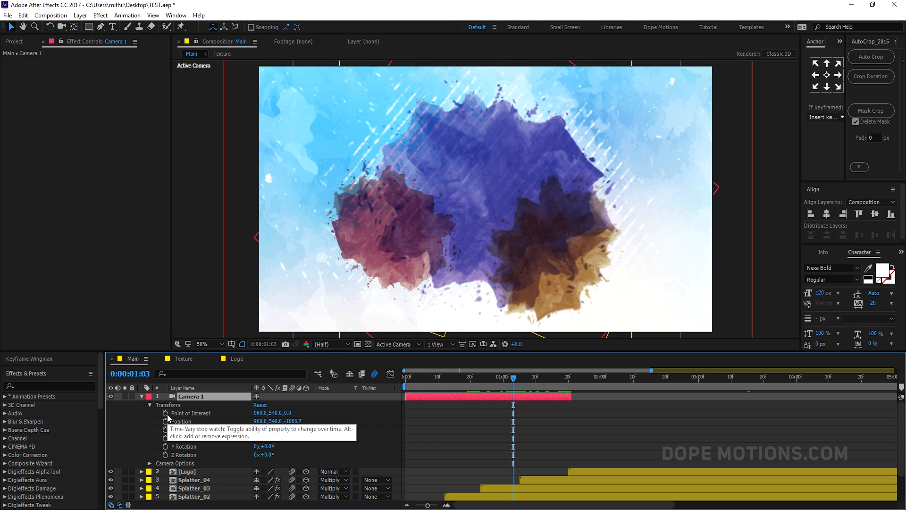
left_click(166, 413)
left_click(165, 421)
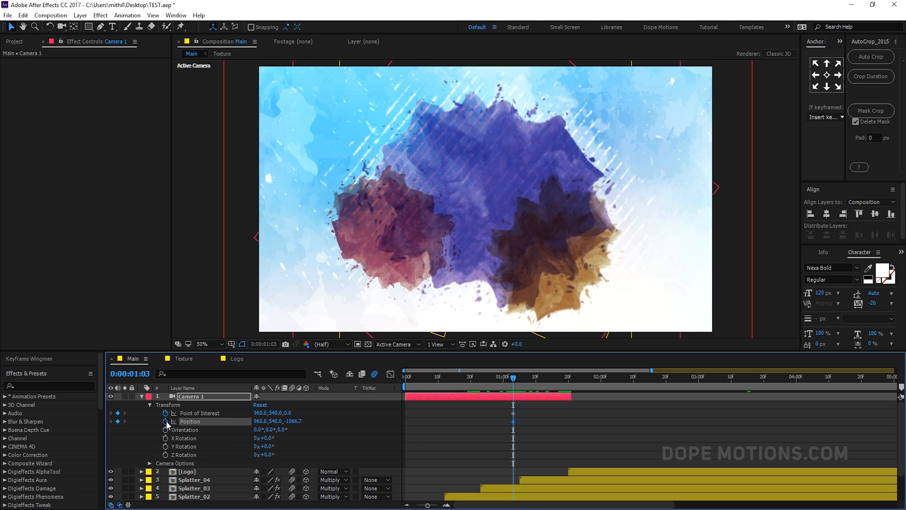
left_click(165, 455)
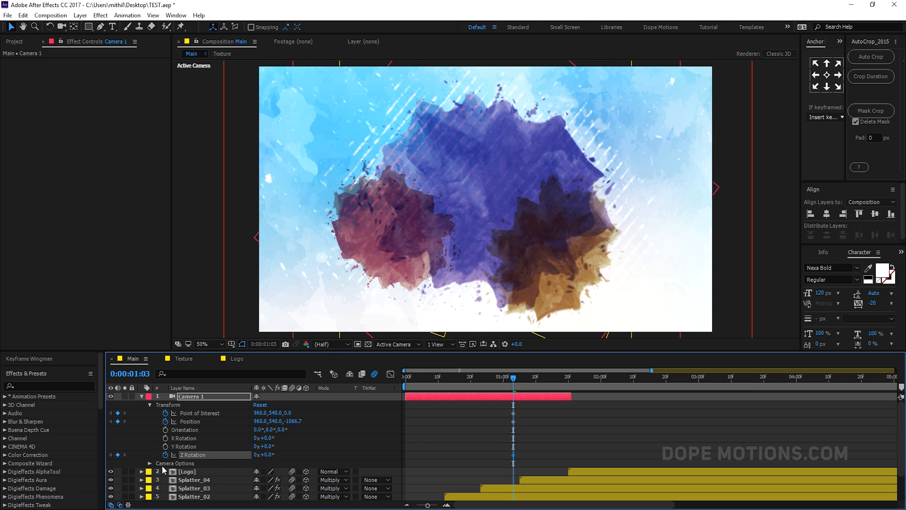
left_click(150, 463)
scroll(145, 445, "down", 3)
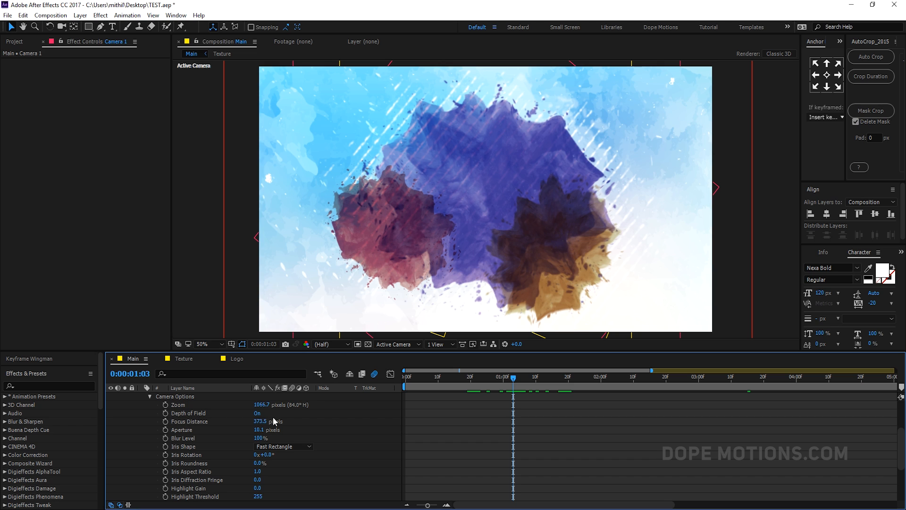
left_click(166, 421)
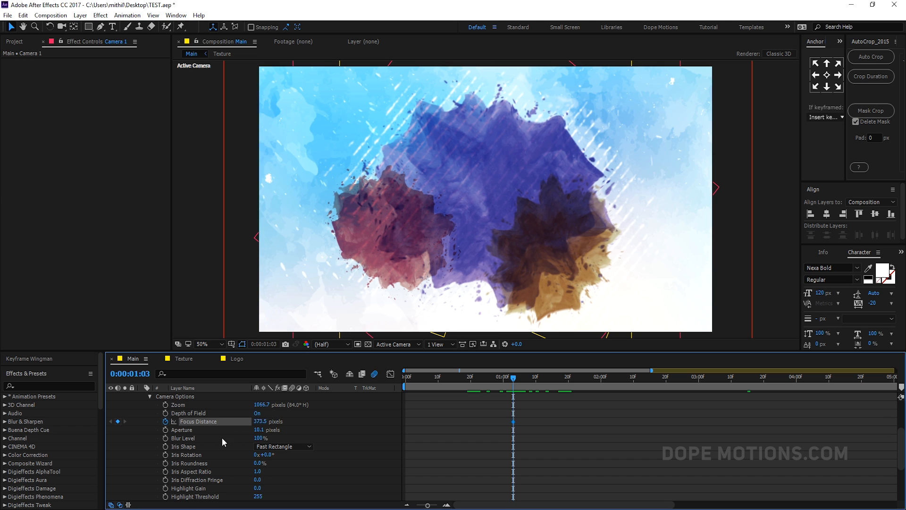
left_click(165, 430)
scroll(220, 435, "up", 3)
left_click(197, 400)
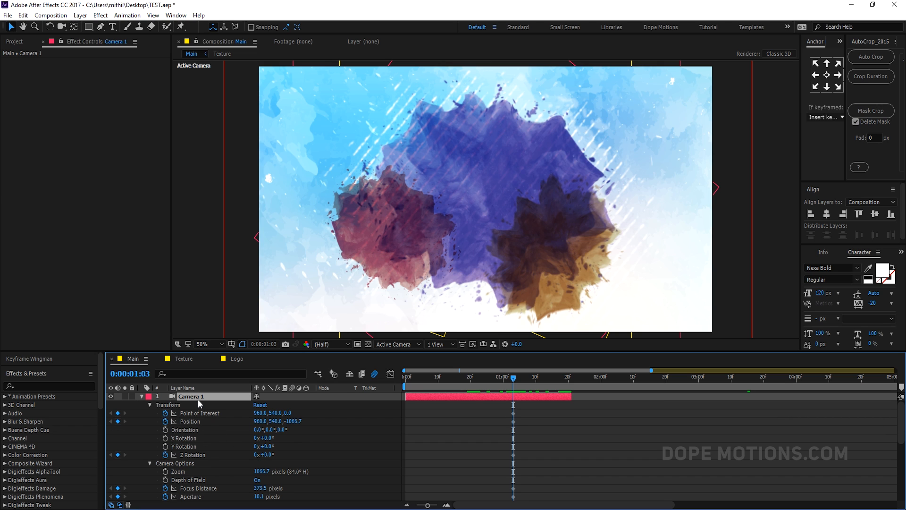
key("u")
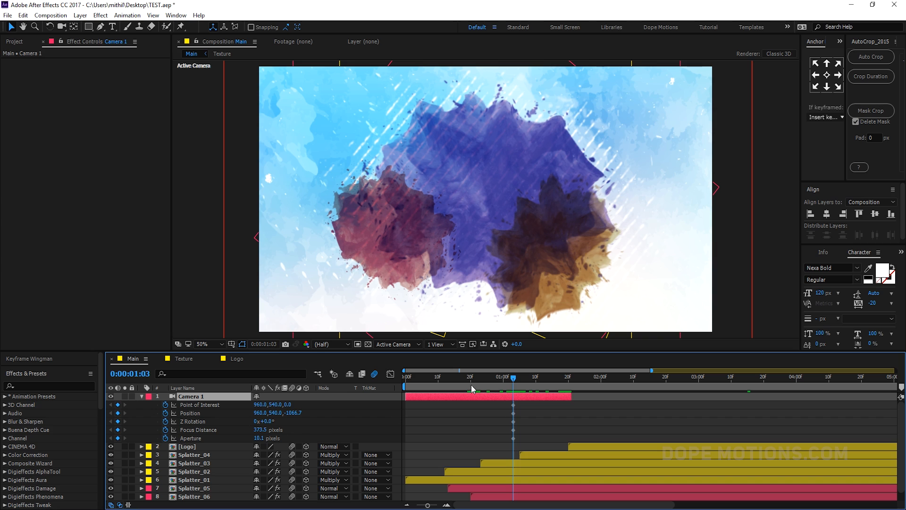
- Set the camera's Z Rotation to 45° and undo the change
left_click(266, 421)
type("45")
left_click(324, 422)
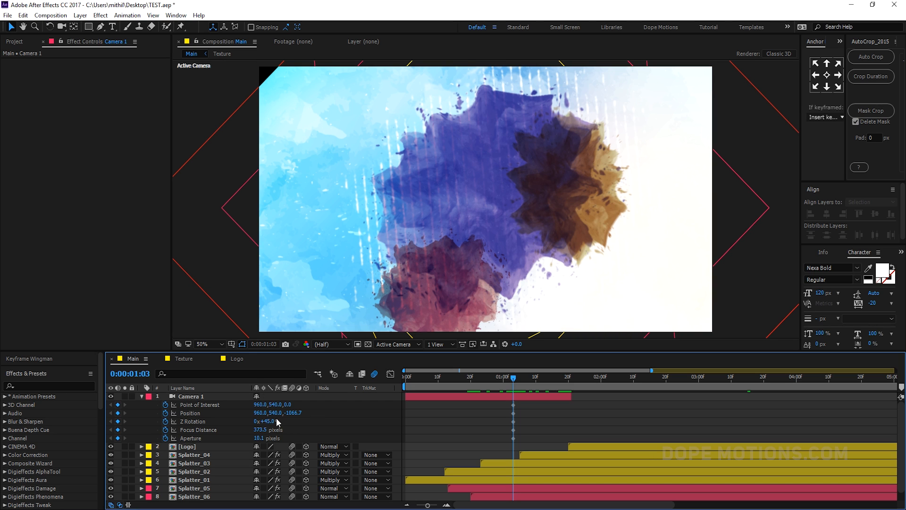
key("ctrl+z")
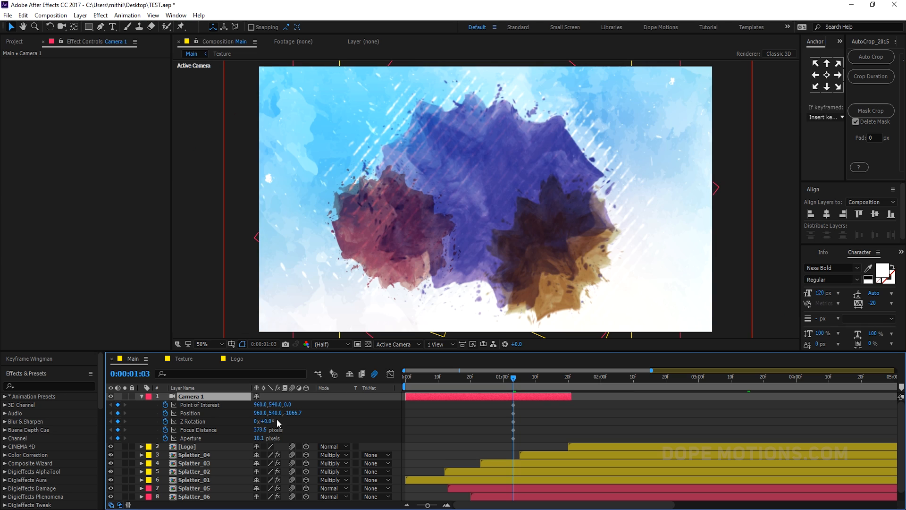
- Rotate the camera's Z Rotation to about 17°
mouse_move(267, 426)
left_mouse_down()
mouse_move(276, 413)
mouse_move(296, 413)
mouse_move(261, 405)
mouse_move(369, 401)
left_mouse_up()
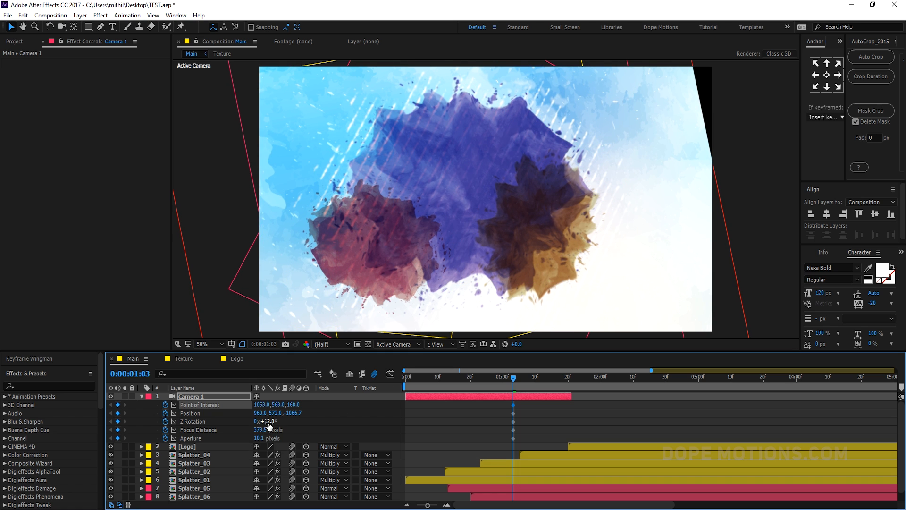
left_click_drag(267, 424, 269, 420)
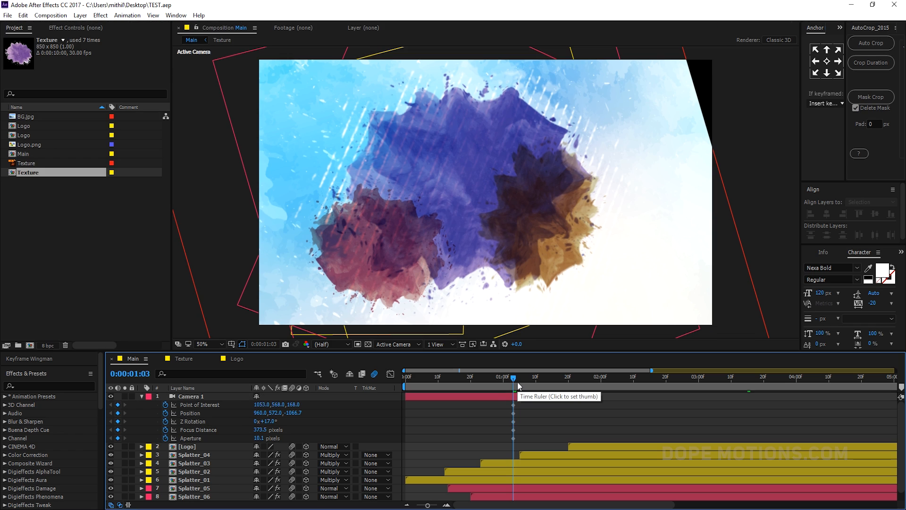
- Set the camera's Point of Interest to 940, 600, 35
left_click(262, 405)
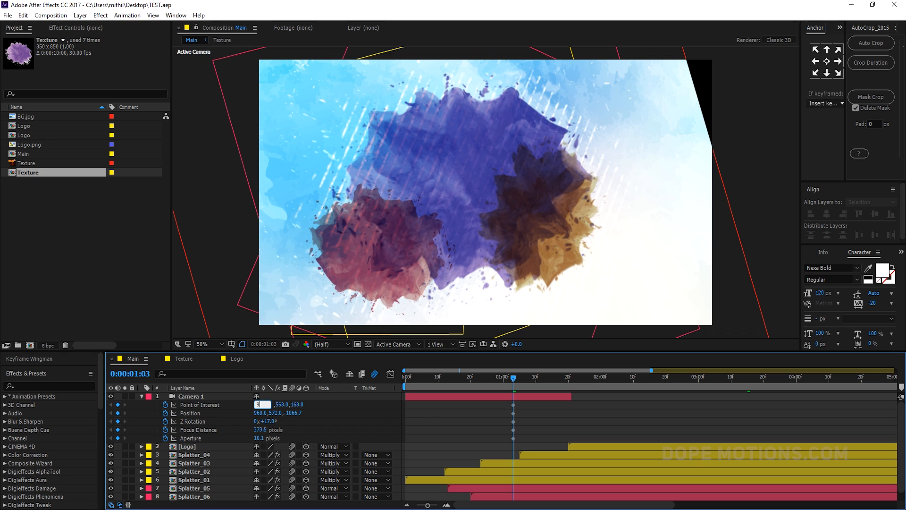
type("940")
key("Return")
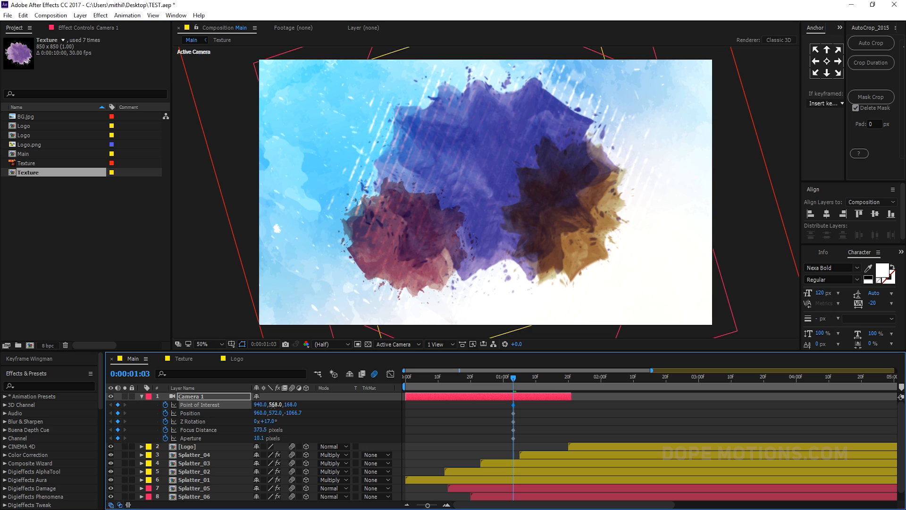
left_click(272, 404)
key("Return")
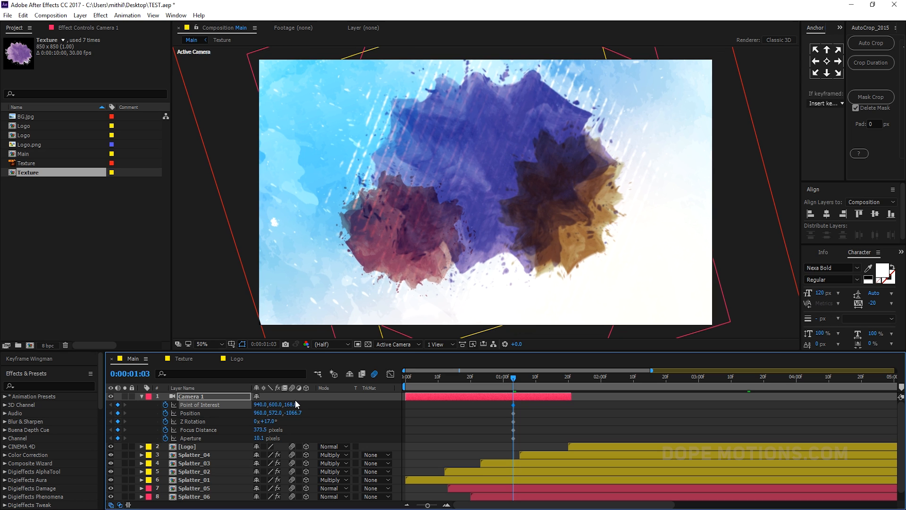
left_click(291, 404)
type("35")
key("Return")
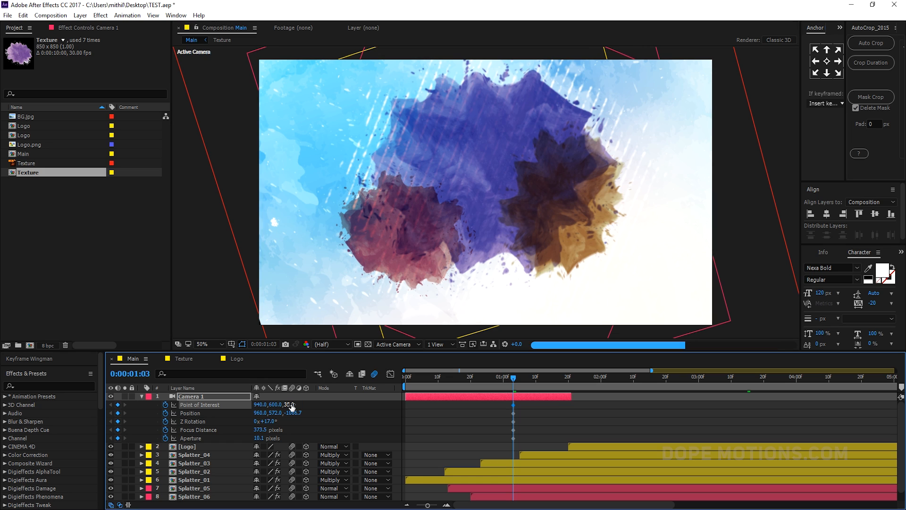
- Set the camera's Position X to 825 and open its Y value for editing
left_click(261, 413)
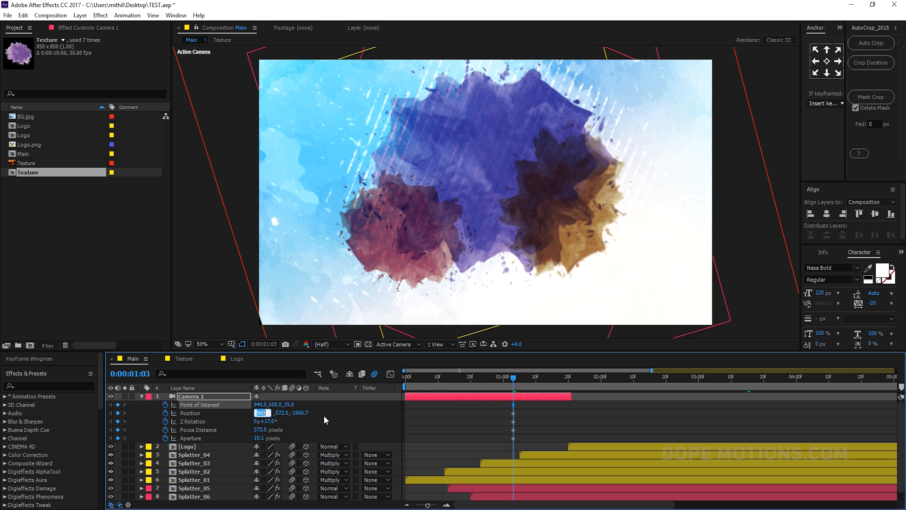
type("825")
key("Return")
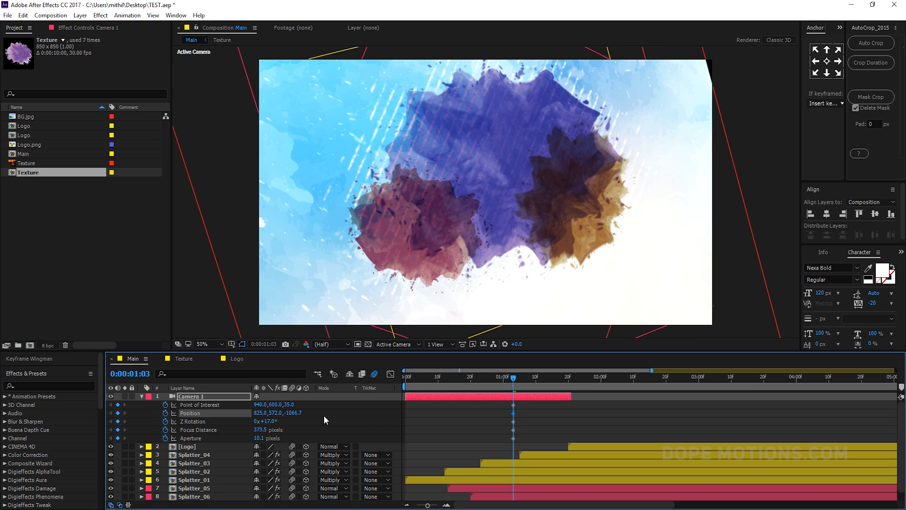
left_click(276, 413)
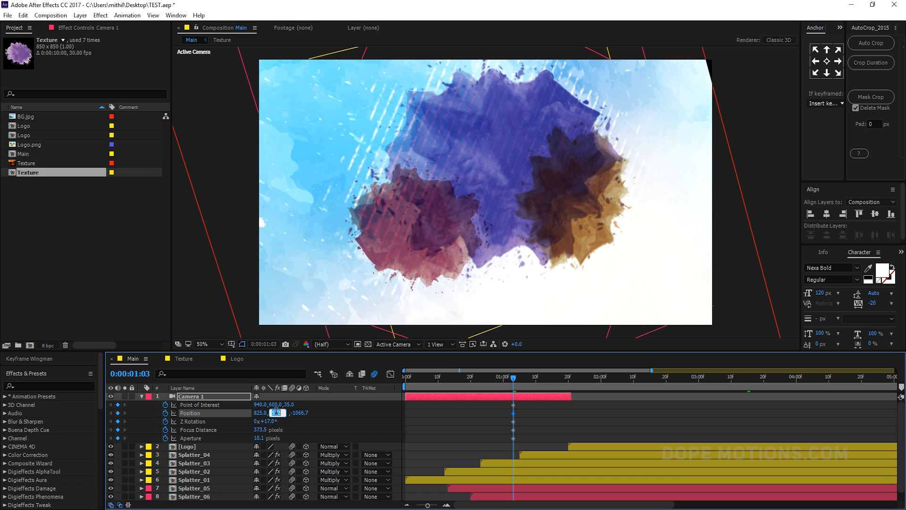
- Set the camera's Position Y to 800 and Position Z to -400
type("800")
key("Return")
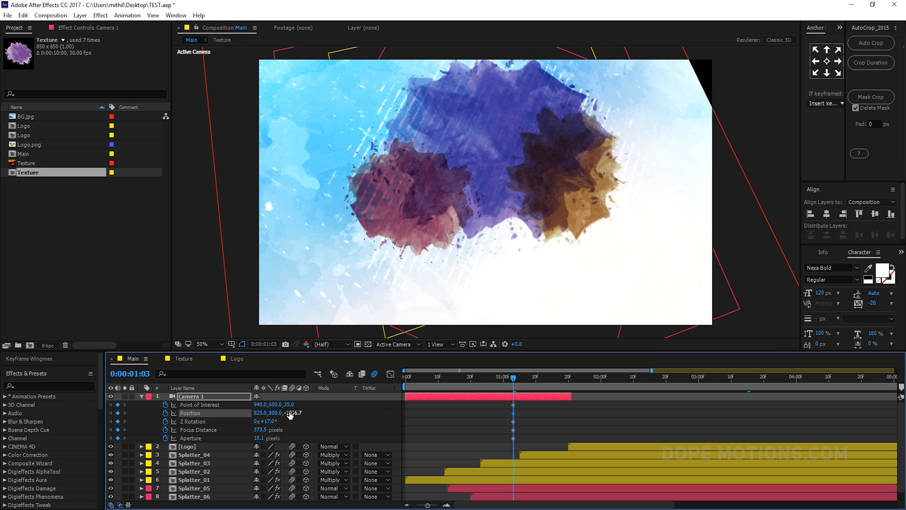
left_click(289, 413)
type("-")
type("100")
key("Return")
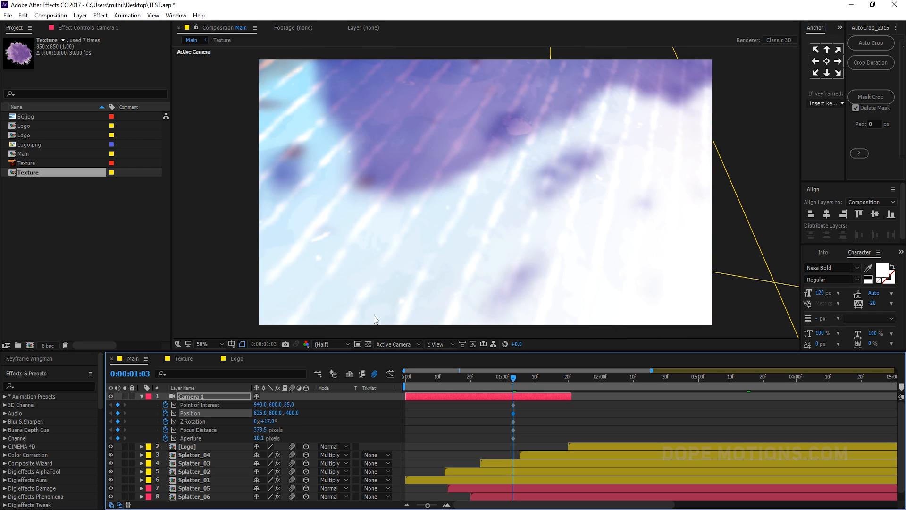
- Set the camera's Z Rotation to 45° and its Focus Distance to 500 pixels
left_click(266, 421)
key("Return")
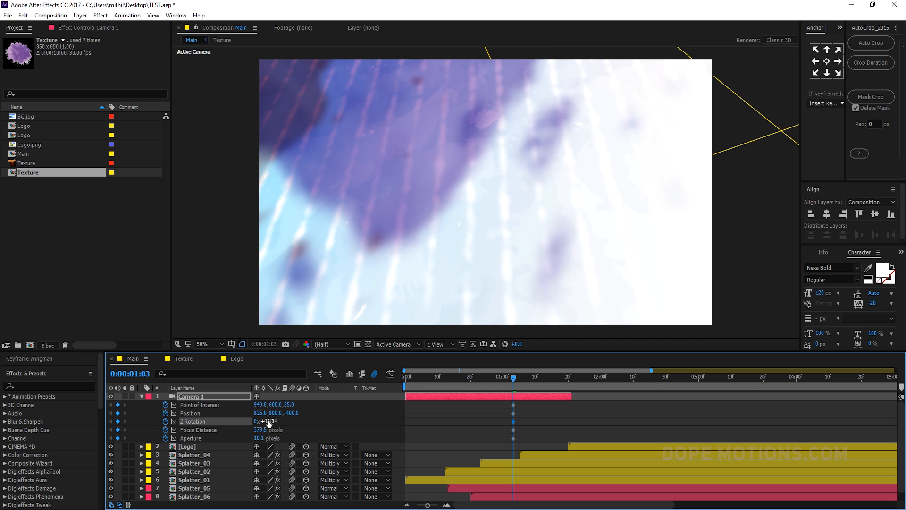
left_click(260, 430)
type("500")
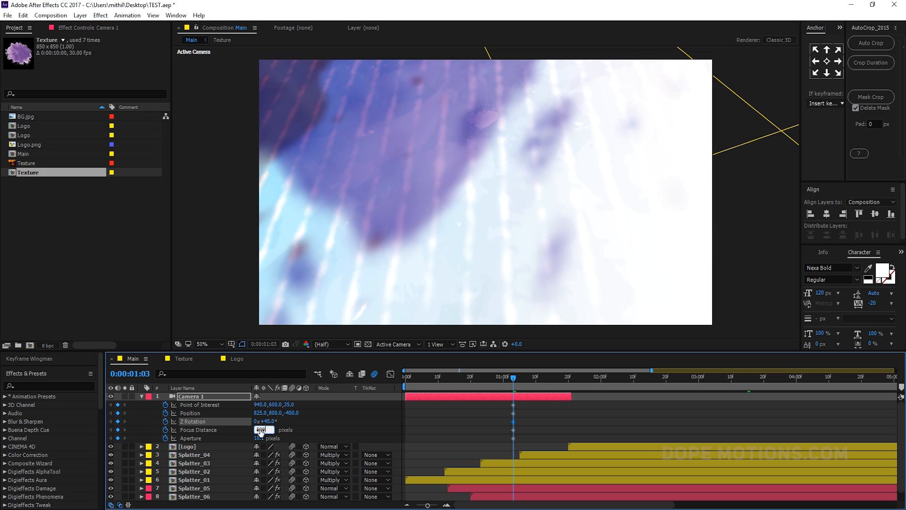
key("Return")
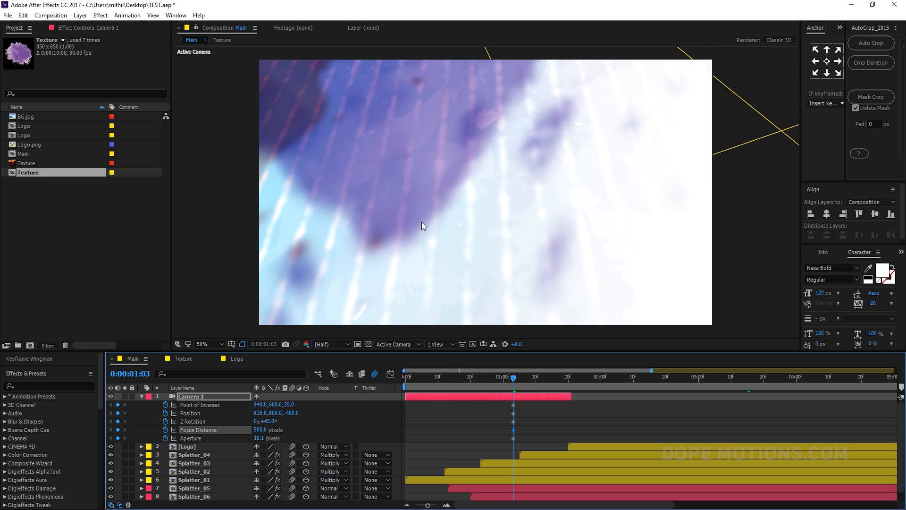
- Orbit and move the camera with the Camera tool to frame the splatters more closely
key("c")
left_click_drag(404, 171, 477, 237)
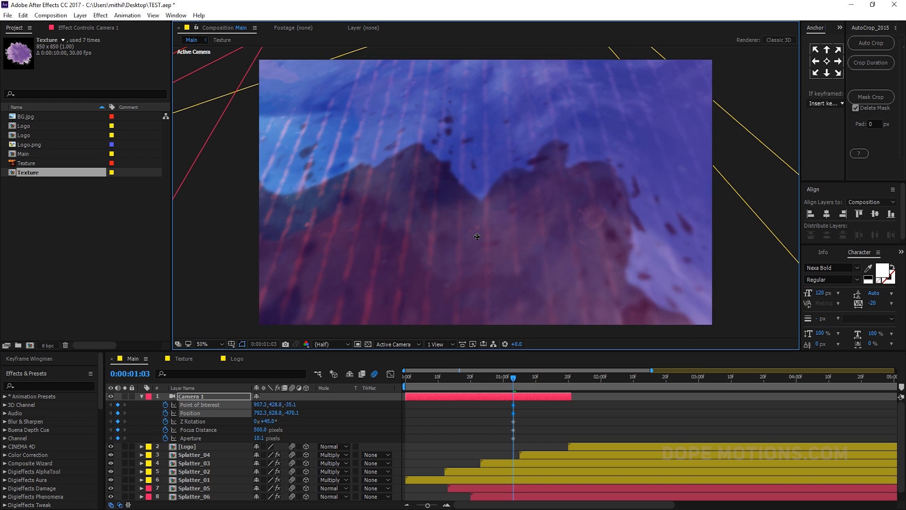
left_click_drag(444, 210, 509, 188)
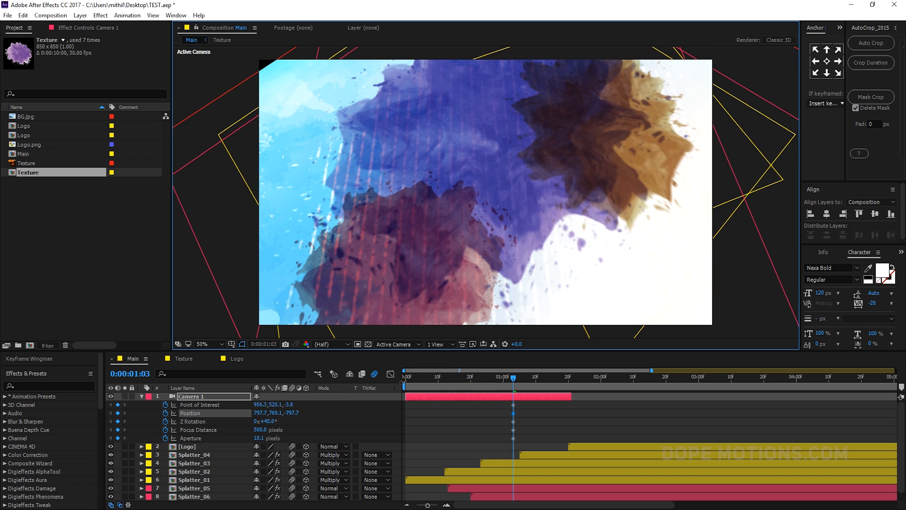
- Scrub the camera's Aperture to about 237 pixels
left_click_drag(259, 438, 384, 439)
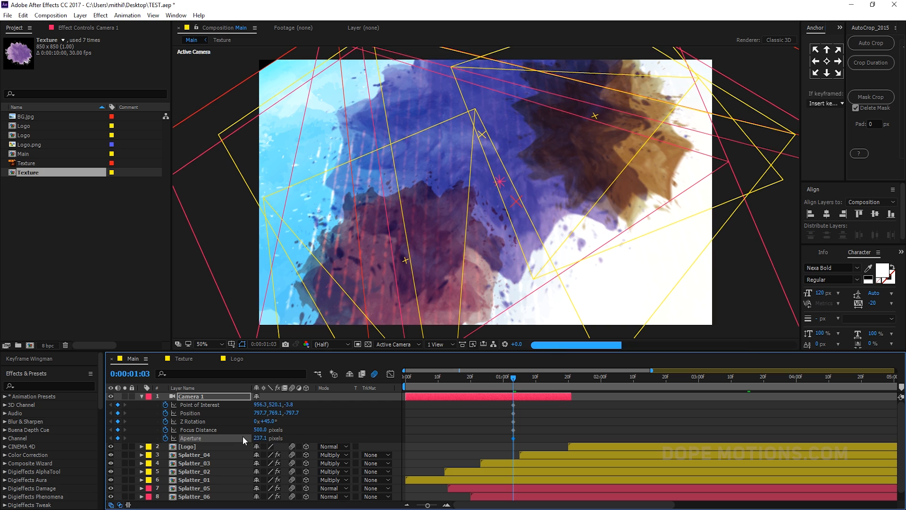
left_click_drag(262, 438, 256, 438)
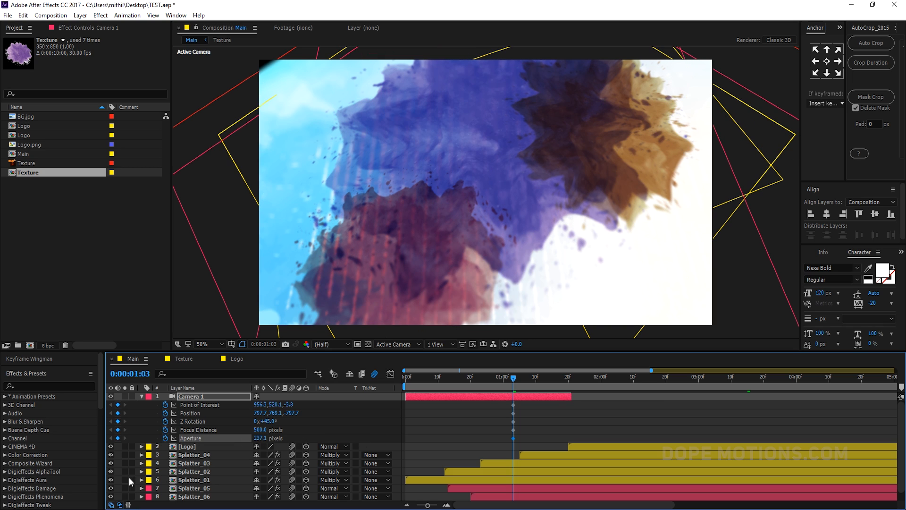
- Collapse the camera and scale the BG.jpg layer to 130%
left_click(142, 396)
left_click(195, 464)
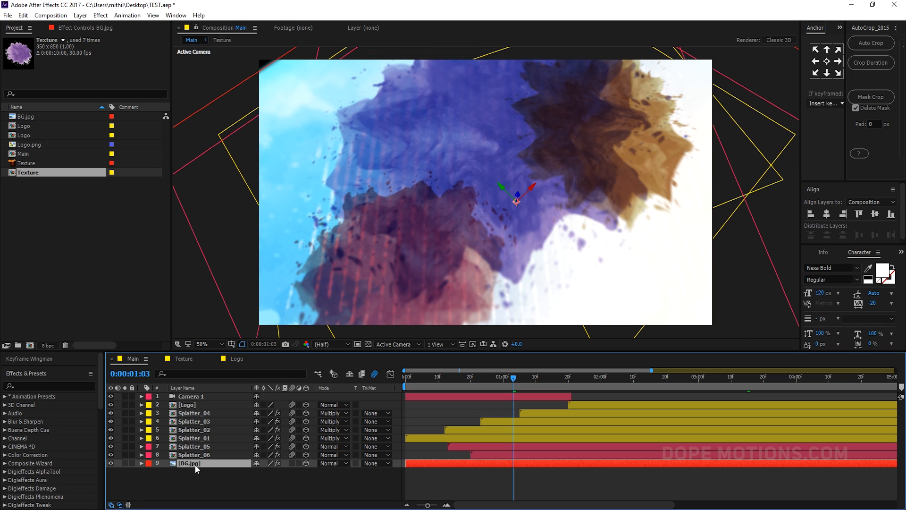
key("s")
left_click(300, 471)
type("130")
left_click(285, 481)
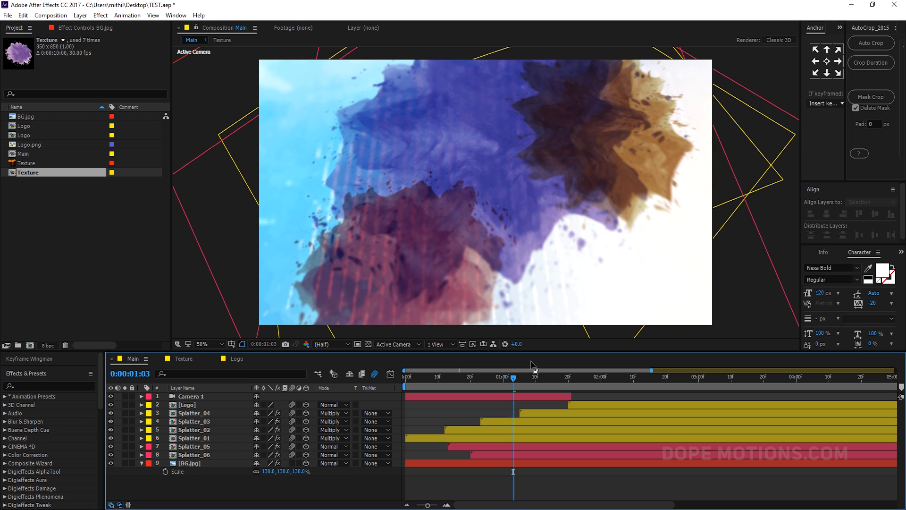
- Nudge the camera view slightly and scrub through the timeline to review the camera motion
left_click_drag(499, 234, 512, 245)
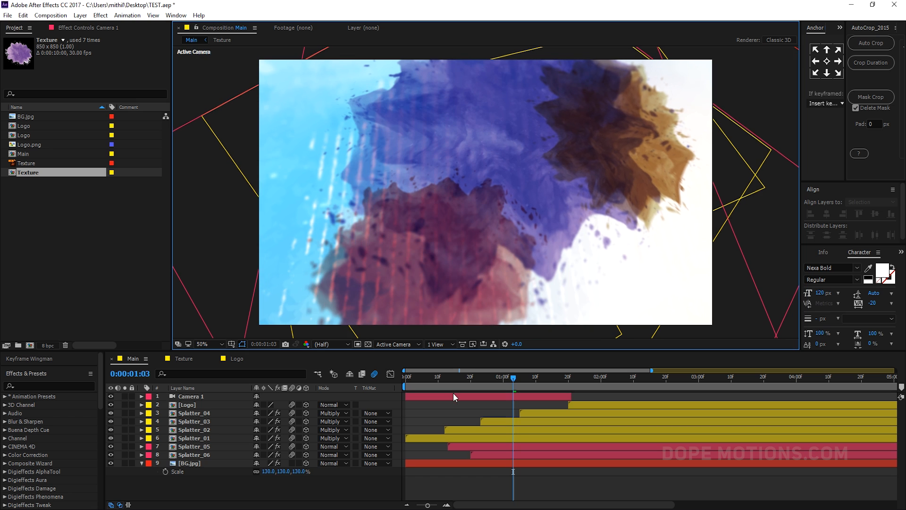
left_click_drag(444, 384, 547, 382)
key("space")
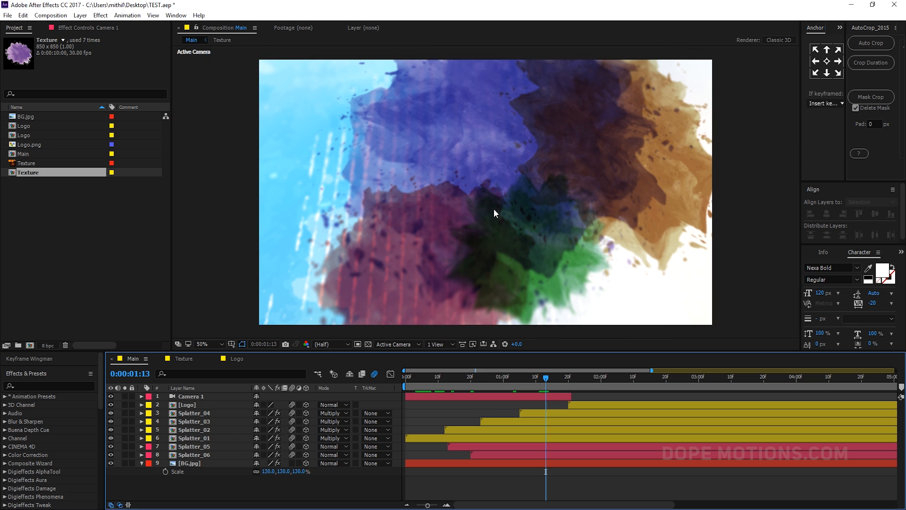
left_click(503, 378)
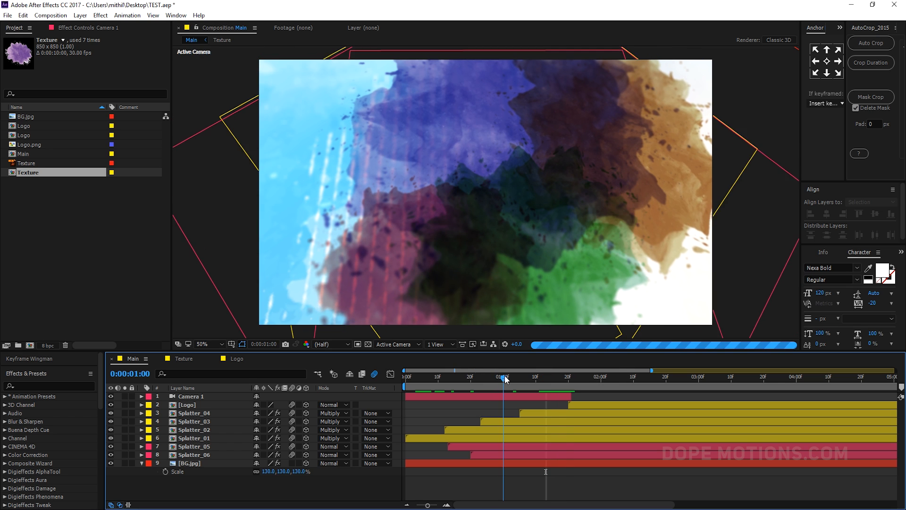
left_click_drag(505, 379, 525, 378)
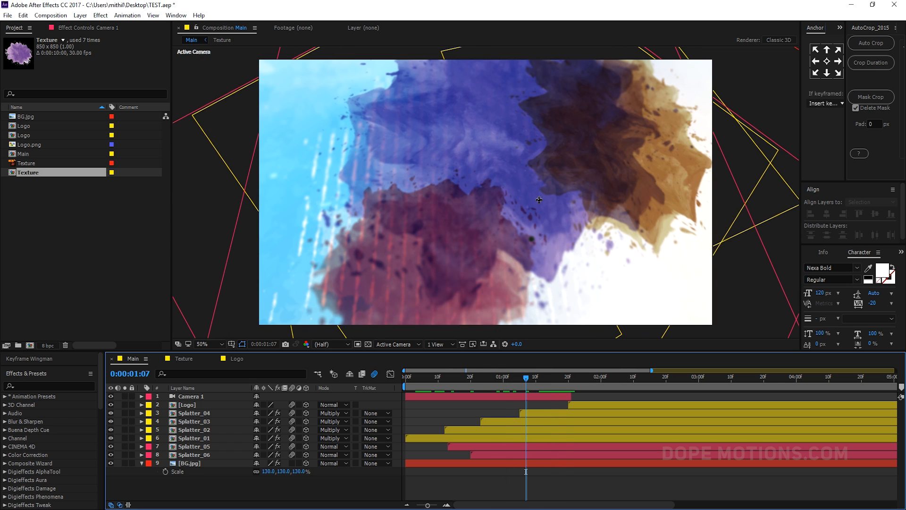
left_click(549, 378)
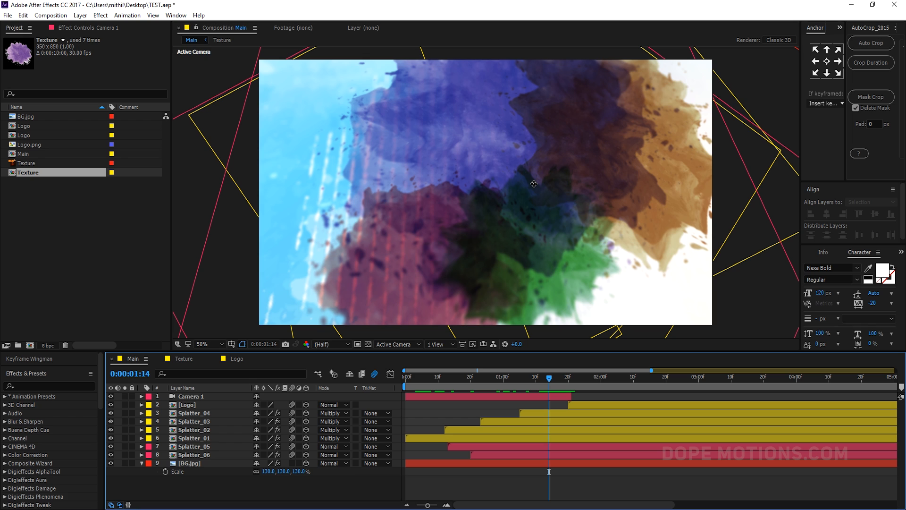
- Try to reposition the camera at 1:14 and undo the changes
left_click_drag(534, 184, 502, 189)
key("ctrl+z")
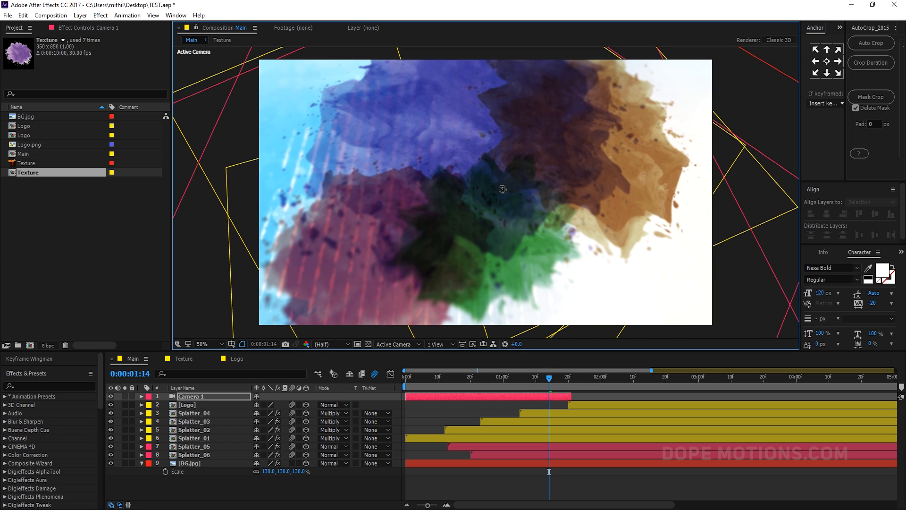
key("ctrl+z")
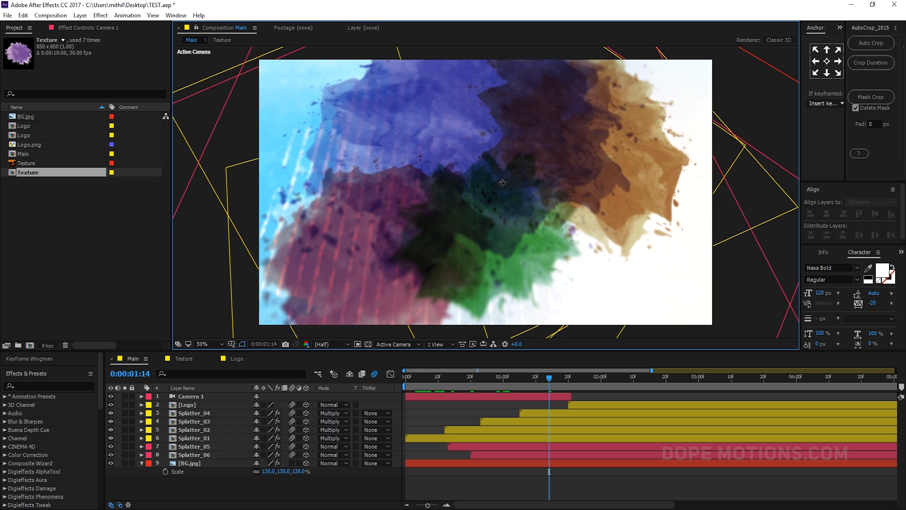
- Reposition the camera with the Camera tool at 1:14 and reveal the camera's keyframed properties
left_click_drag(502, 183, 509, 188)
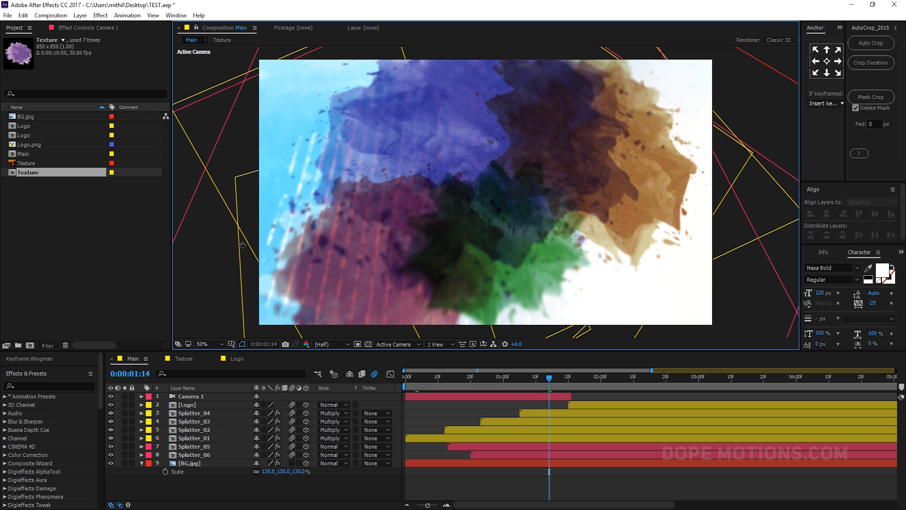
left_click(199, 397)
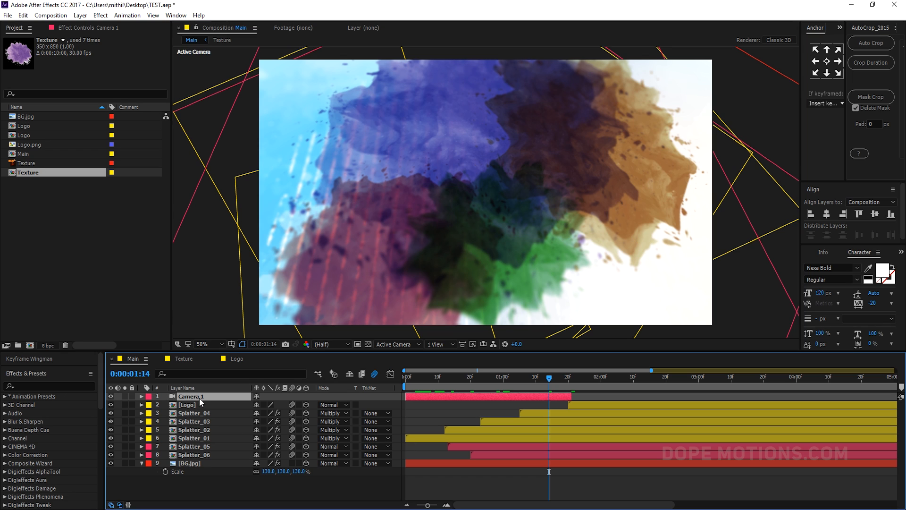
key("u")
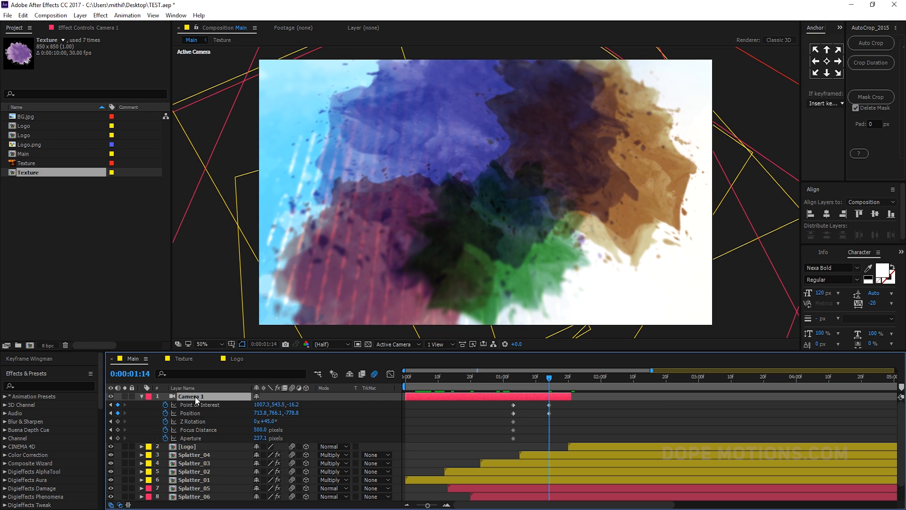
- Set the camera's Aperture to 700 pixels and scrub Focus Distance to about 460 pixels
left_click(260, 440)
type("700")
left_click(317, 418)
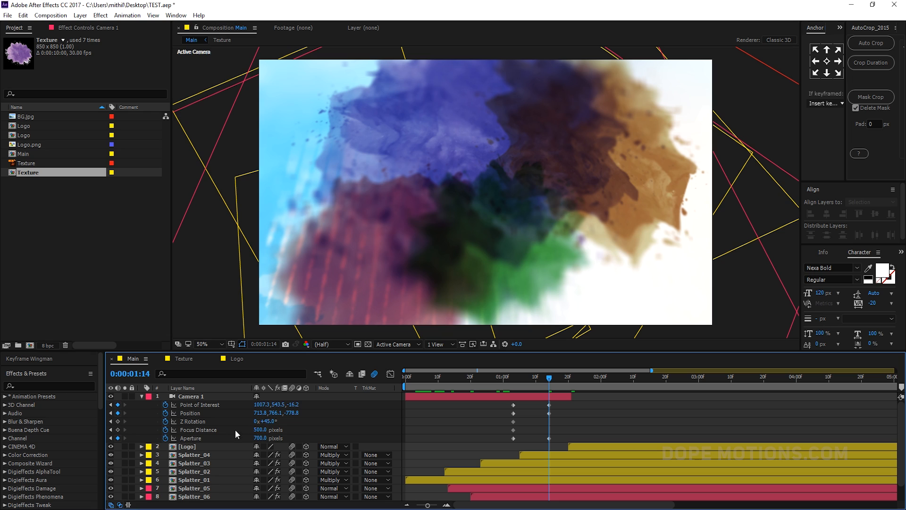
left_click_drag(257, 429, 238, 433)
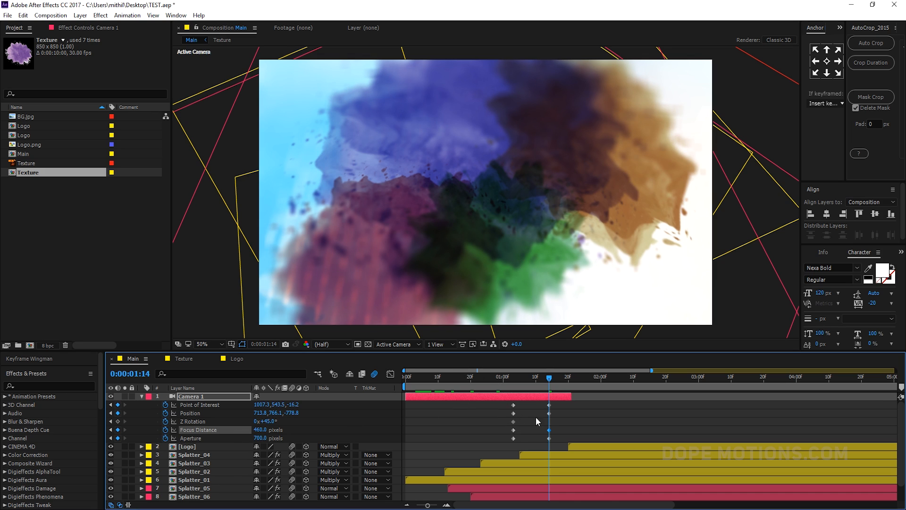
- Set the camera's Z Rotation to 30° at 1:20
left_click_drag(520, 406, 568, 391)
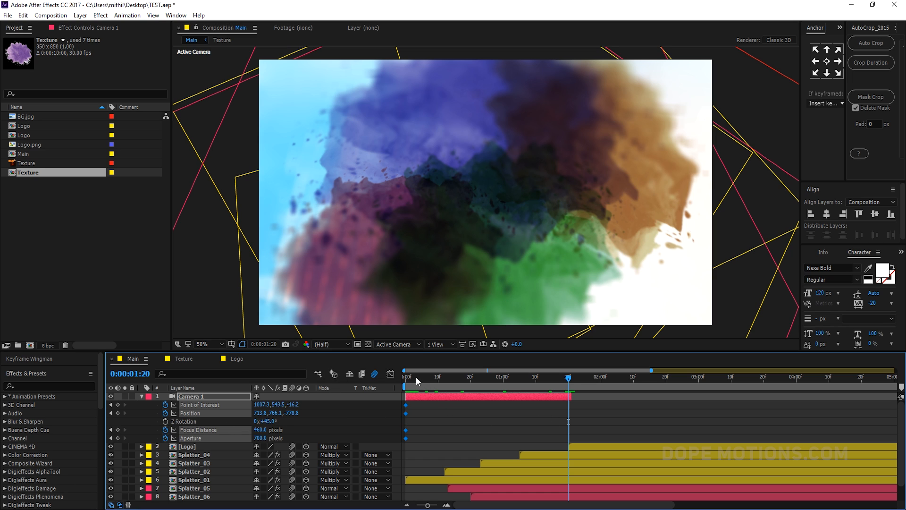
left_click_drag(416, 378, 387, 380)
left_click(165, 421)
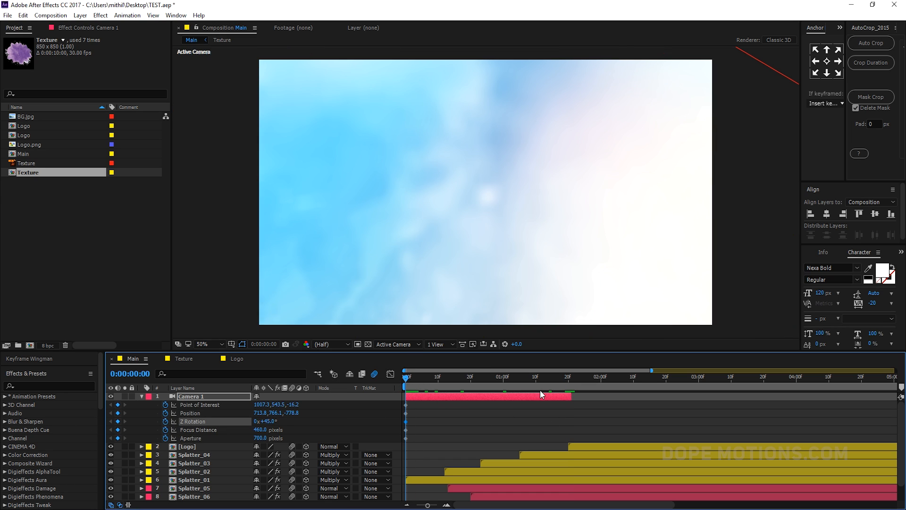
left_click(567, 386)
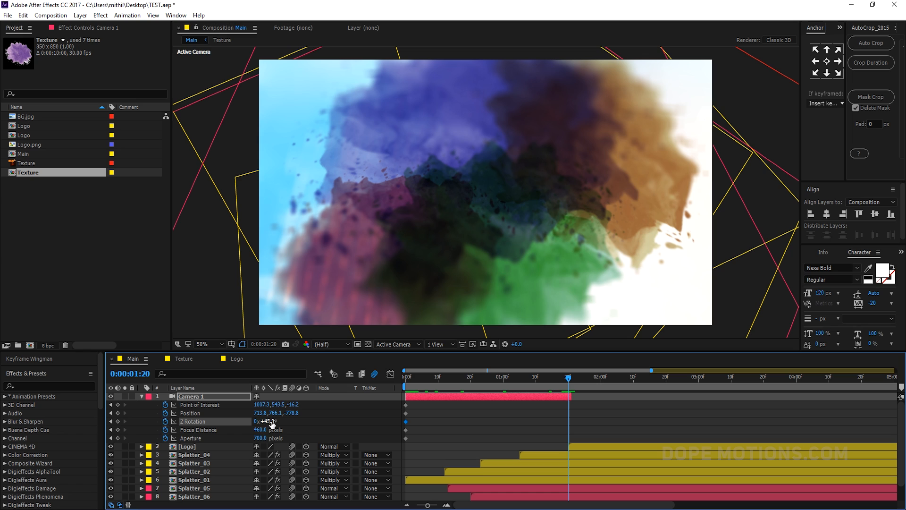
left_click_drag(268, 421, 267, 421)
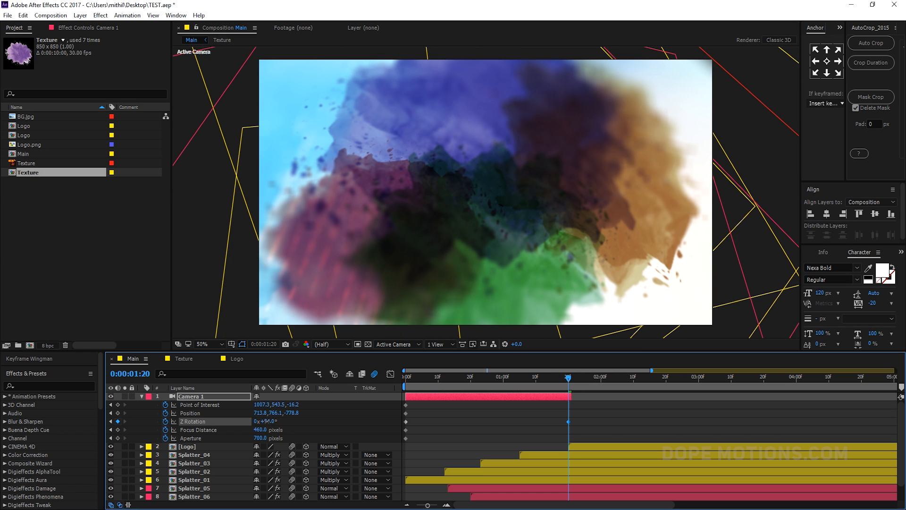
left_click(266, 421)
type("30")
left_click(317, 423)
- Scrub the camera's Focus Distance to about 490 pixels at 1:20
left_click(408, 379)
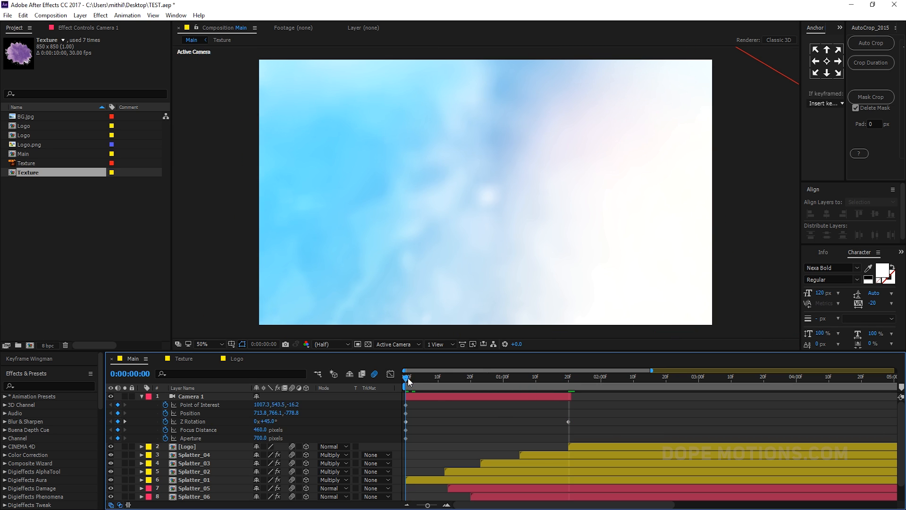
left_click_drag(408, 382, 570, 388)
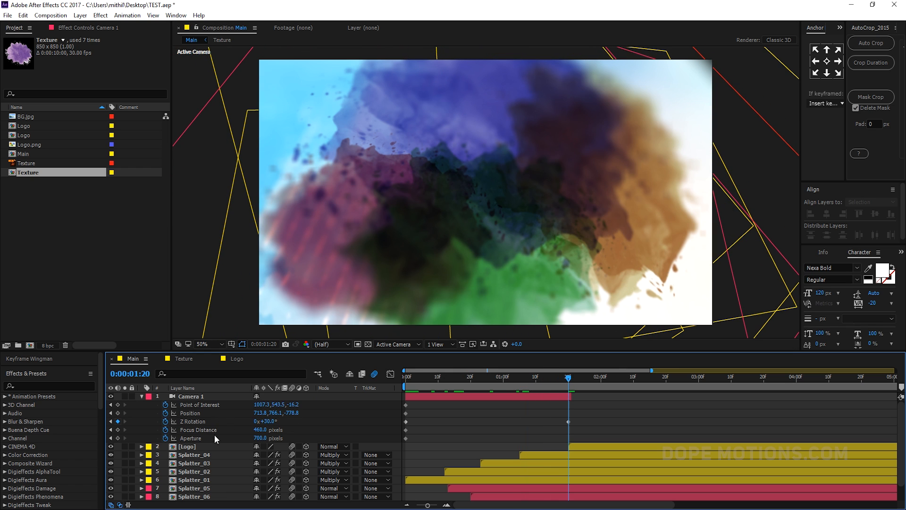
left_click_drag(253, 429, 274, 429)
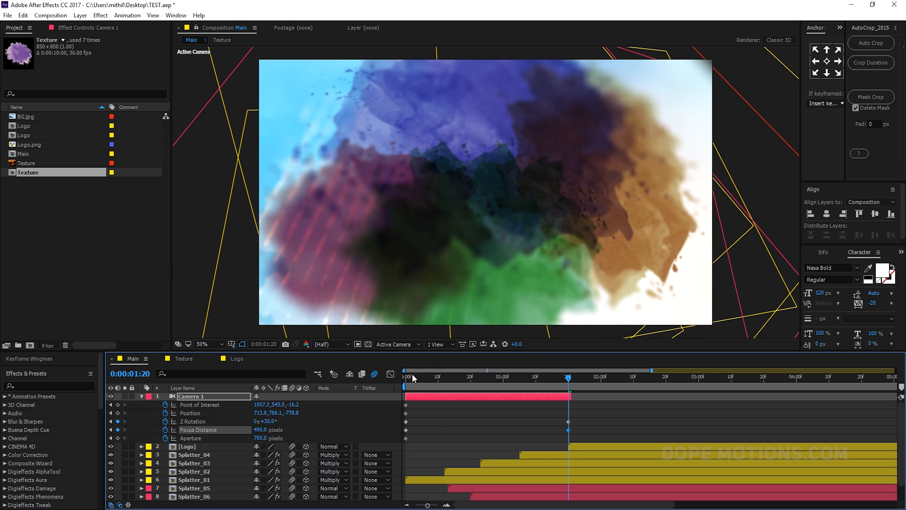
- Lower the Focus Distance slightly at the start of the timeline and scrub back to 1:19
mouse_move(410, 378)
left_mouse_down()
mouse_move(444, 383)
mouse_move(396, 383)
left_mouse_up()
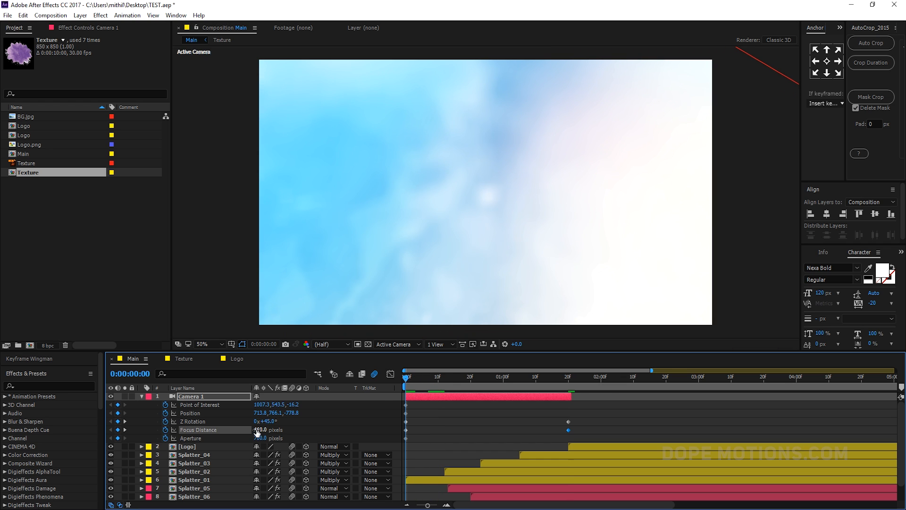
left_click_drag(257, 429, 249, 430)
left_click_drag(408, 379, 566, 386)
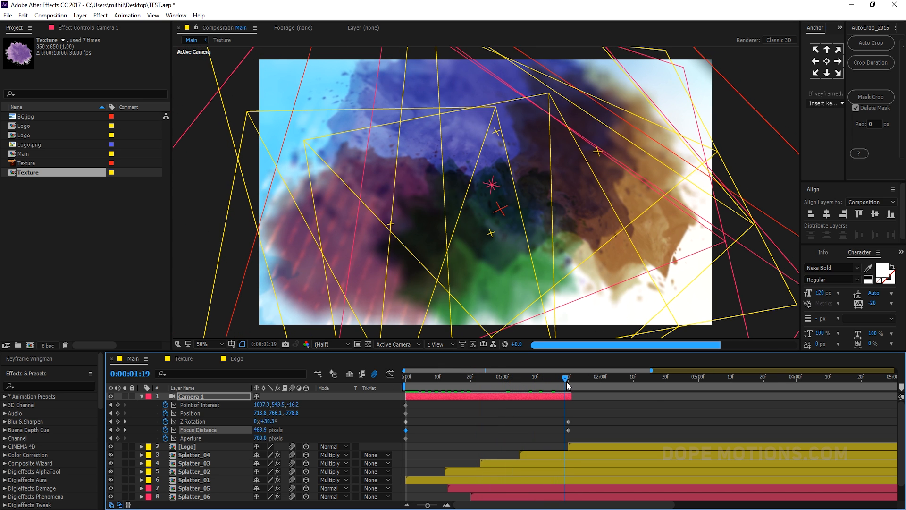
- Expand all camera properties and scrub the camera's Zoom to about 1063 pixels
left_click(142, 396)
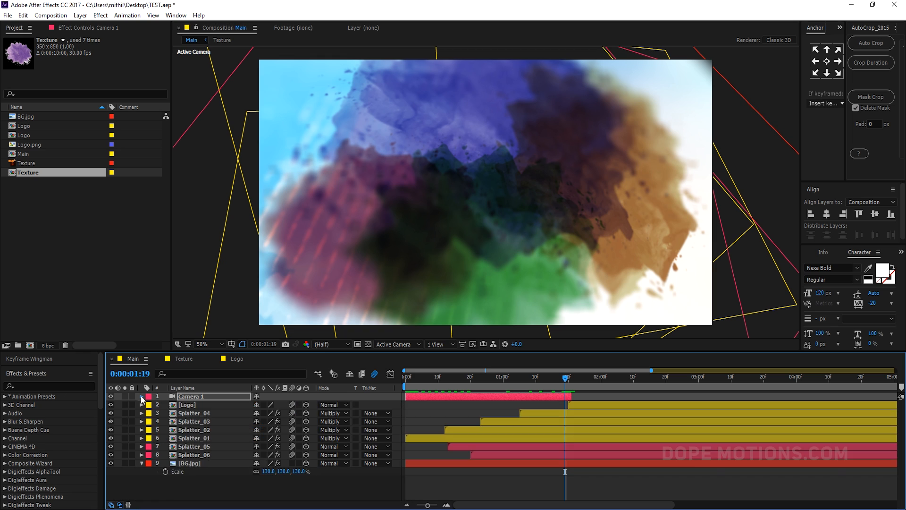
left_click(141, 396)
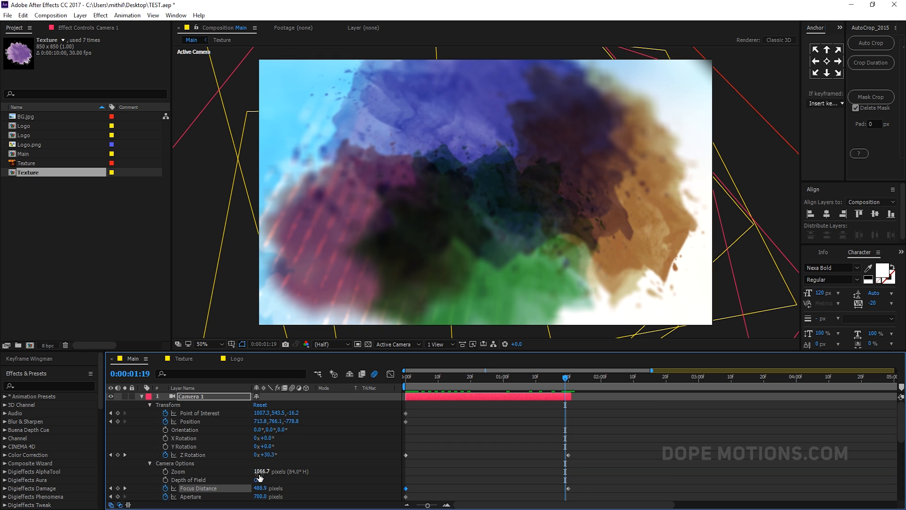
left_click_drag(258, 471, 245, 474)
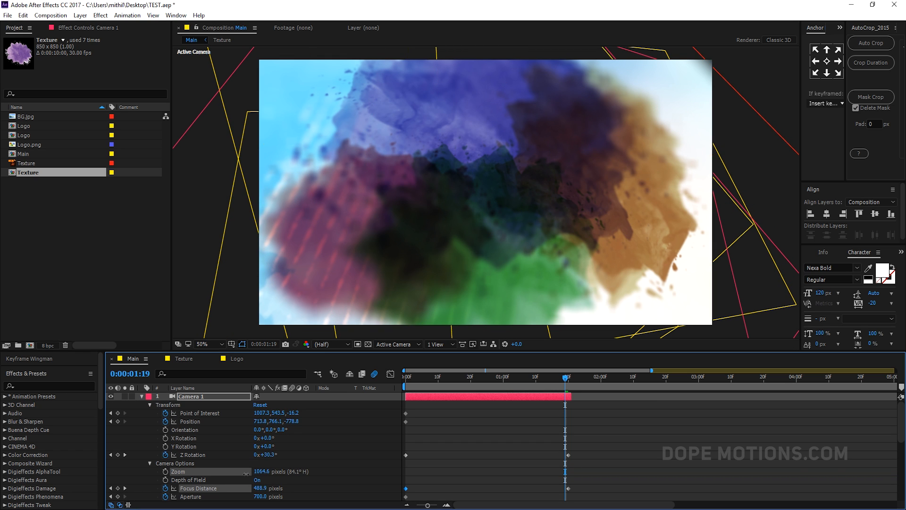
left_click(390, 451)
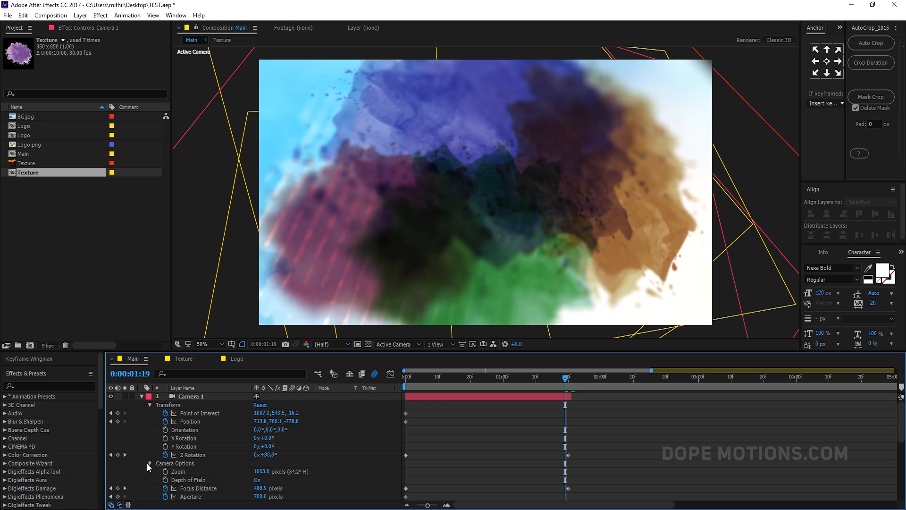
- At 1:20, scrub Camera 1's Point of Interest Z to about -31
left_click(149, 463)
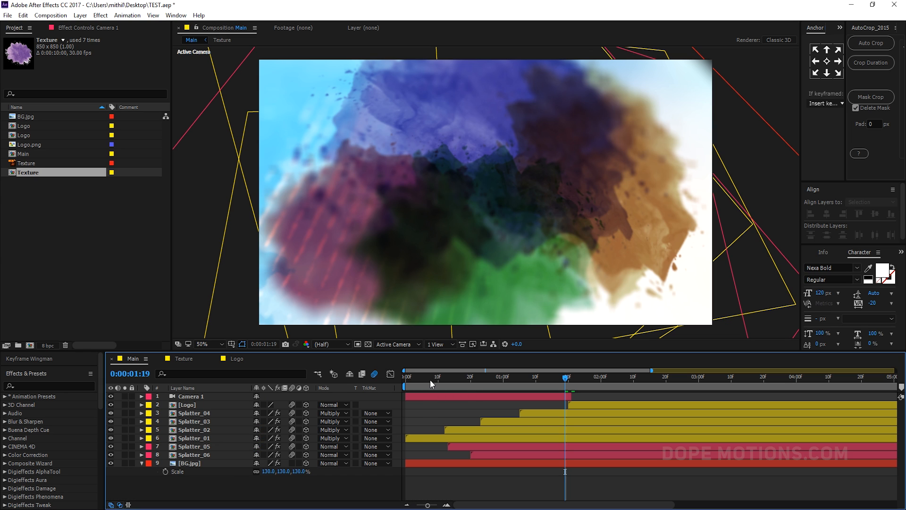
left_click_drag(430, 380, 569, 388)
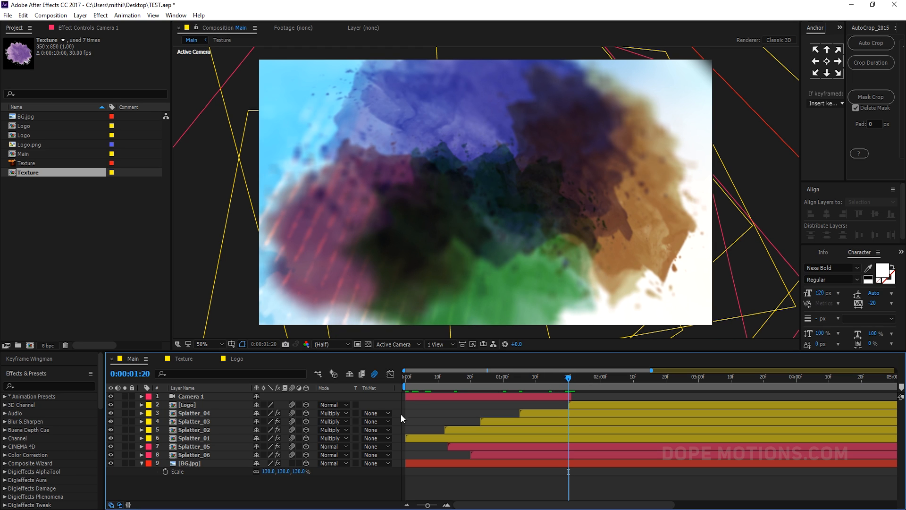
left_click(191, 396)
key("u")
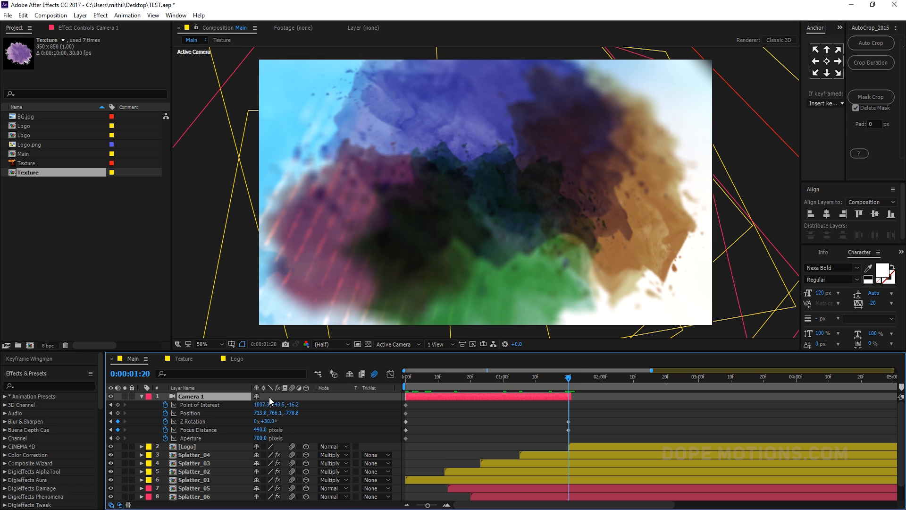
left_click_drag(294, 405, 266, 414)
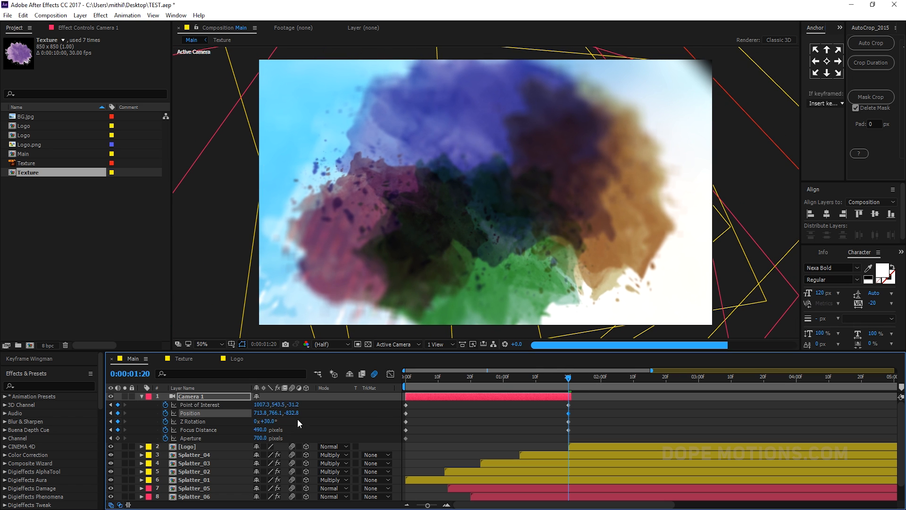
- Scrub the timeline from the start to 1:20 to preview the camera move
left_click(408, 381)
left_click_drag(408, 384, 569, 395)
key("comma")
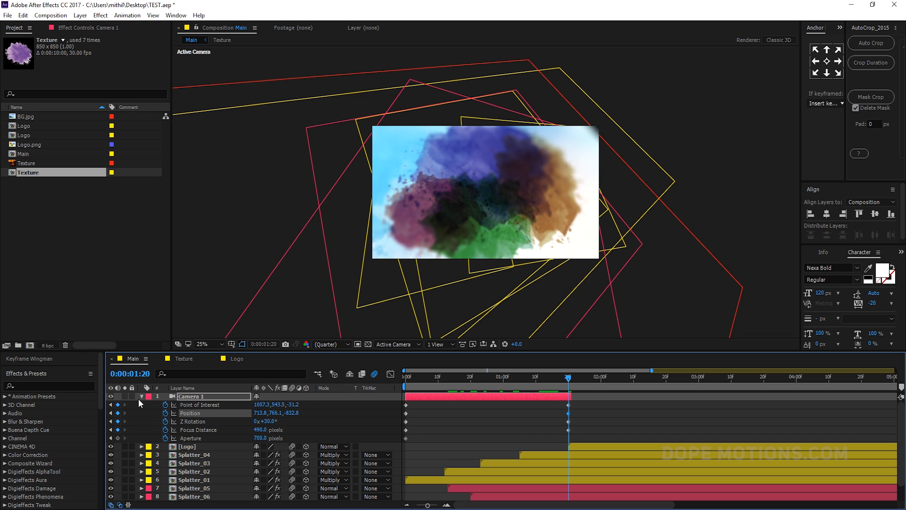
left_click(142, 397)
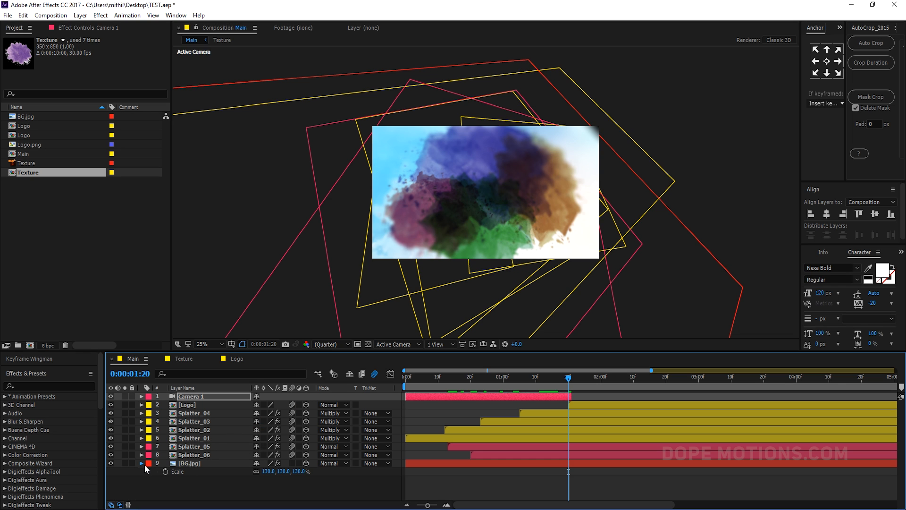
- Add a new Two-Node camera using the 35mm preset
left_click(142, 463)
left_click(171, 473)
right_click(182, 476)
mouse_move(222, 368)
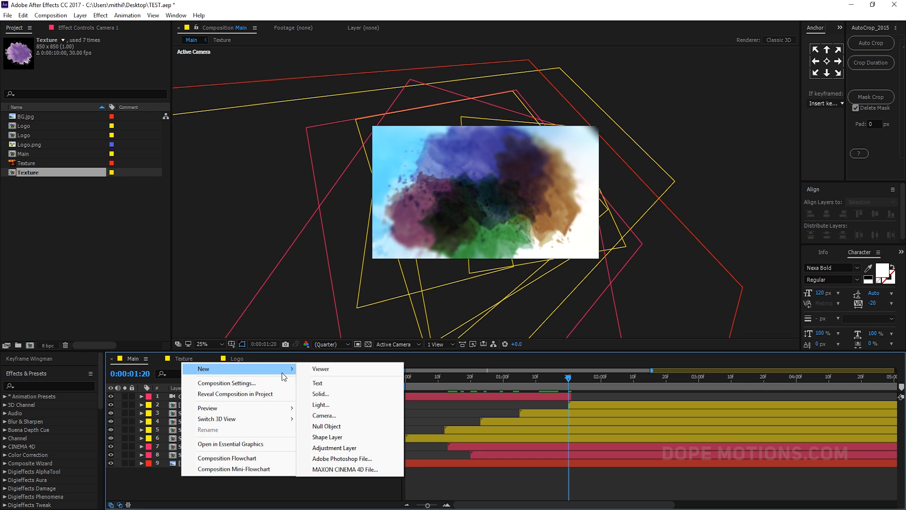
left_click(316, 415)
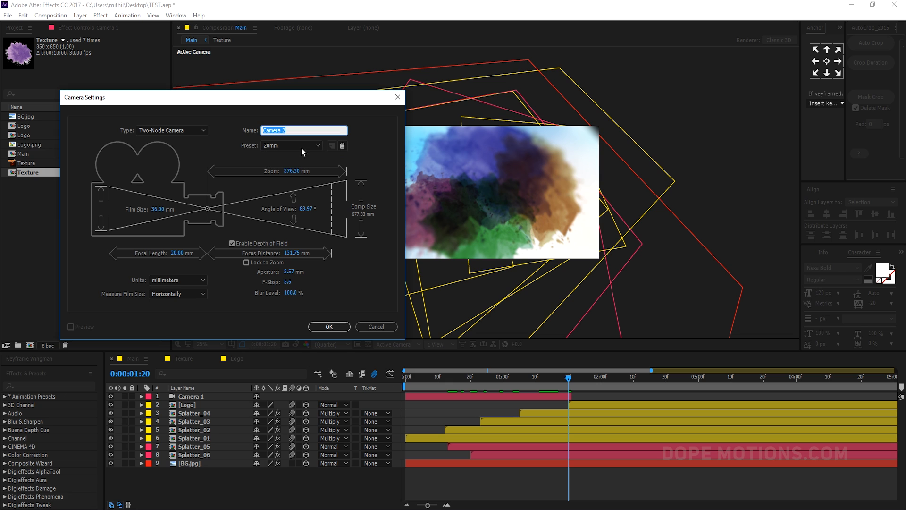
left_click(295, 143)
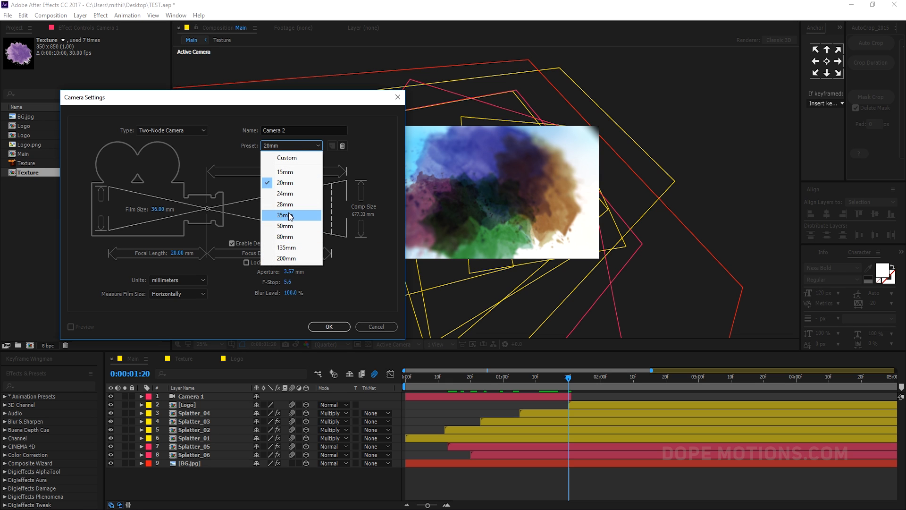
left_click(284, 211)
left_click(329, 326)
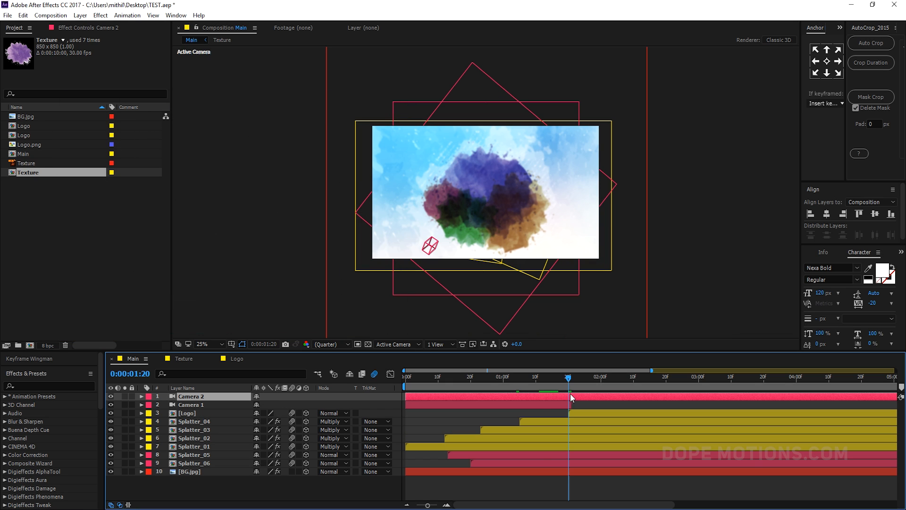
- Trim the new Camera 2 layer to start at the current time
key("alt+bracketleft")
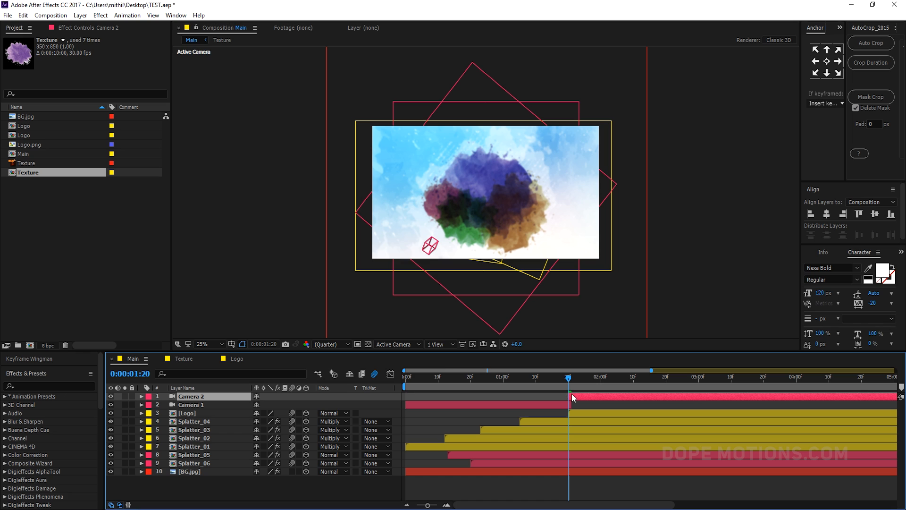
scroll(572, 394, "up", 4)
left_click_drag(559, 395, 772, 384)
scroll(569, 395, "down", 2)
scroll(646, 423, "down", 2)
left_click_drag(418, 370, 506, 395)
left_click(466, 381)
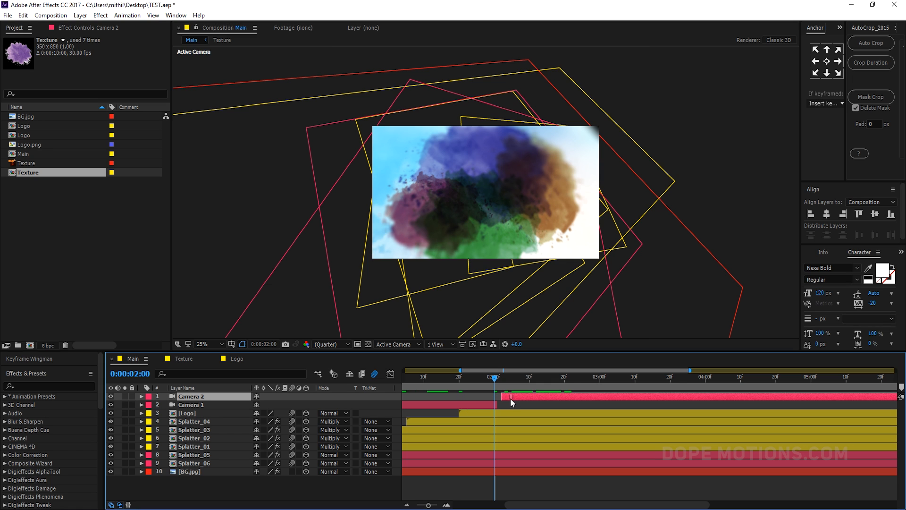
- Select Camera 1's final keyframes and nudge them one frame later to 2:01
left_click(467, 406)
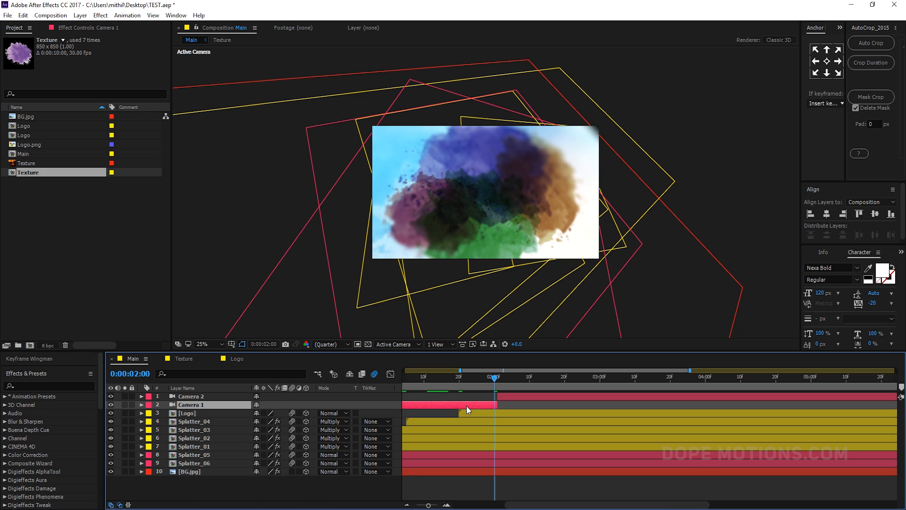
key("u")
left_click_drag(449, 415, 464, 452)
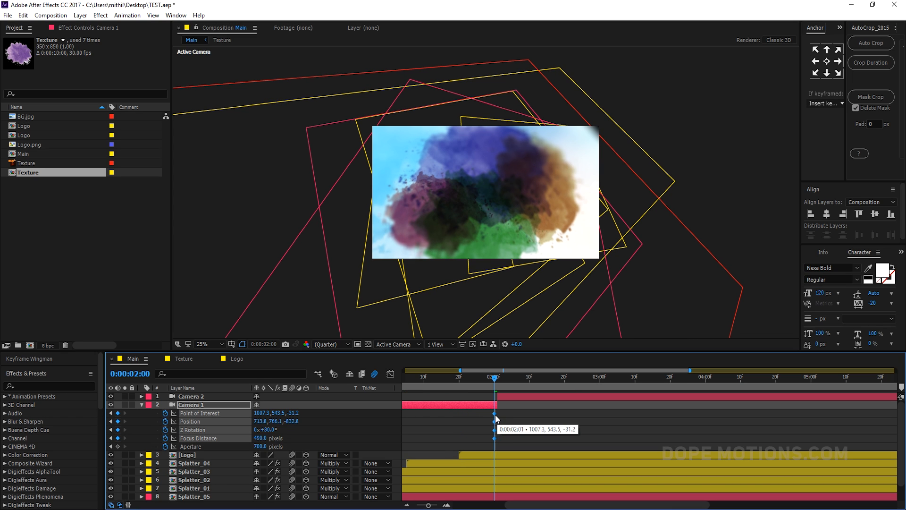
left_click_drag(495, 414, 498, 414)
- At 2:06, raise Camera 2's Point of Interest Z to 22 and shift the camera slightly upward
left_click_drag(494, 379, 515, 378)
key("period")
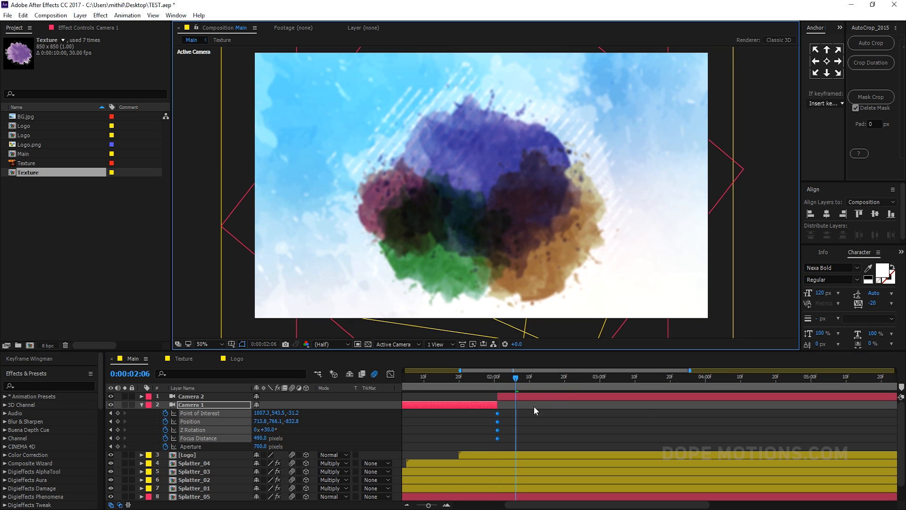
left_click(523, 396)
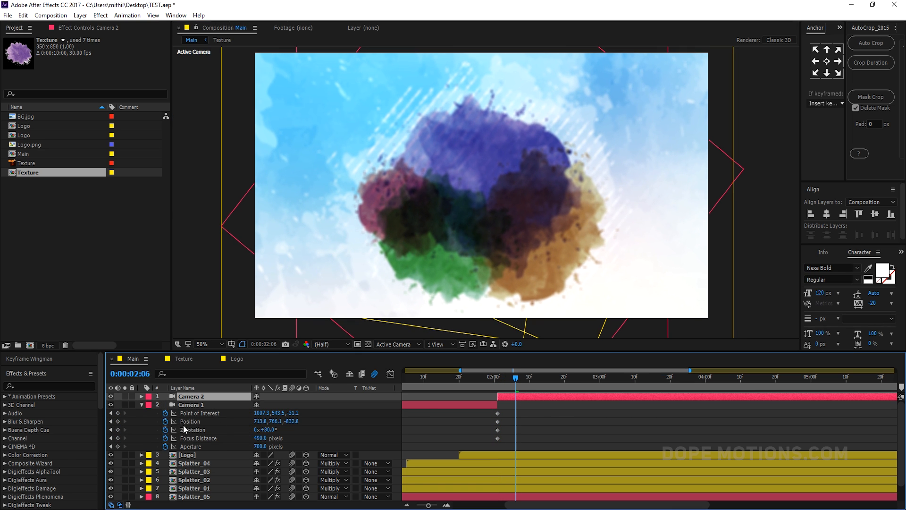
left_click(142, 404)
left_click(142, 396)
left_click(150, 405)
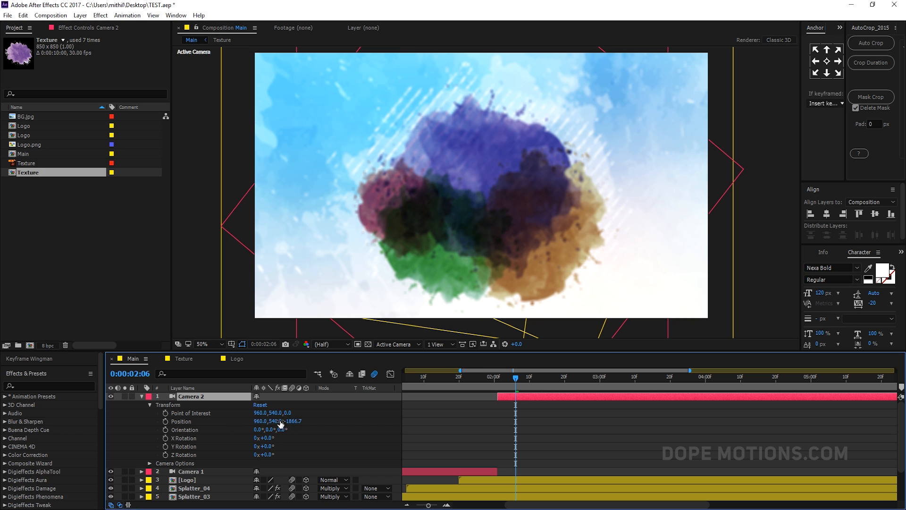
left_click_drag(287, 413, 297, 417)
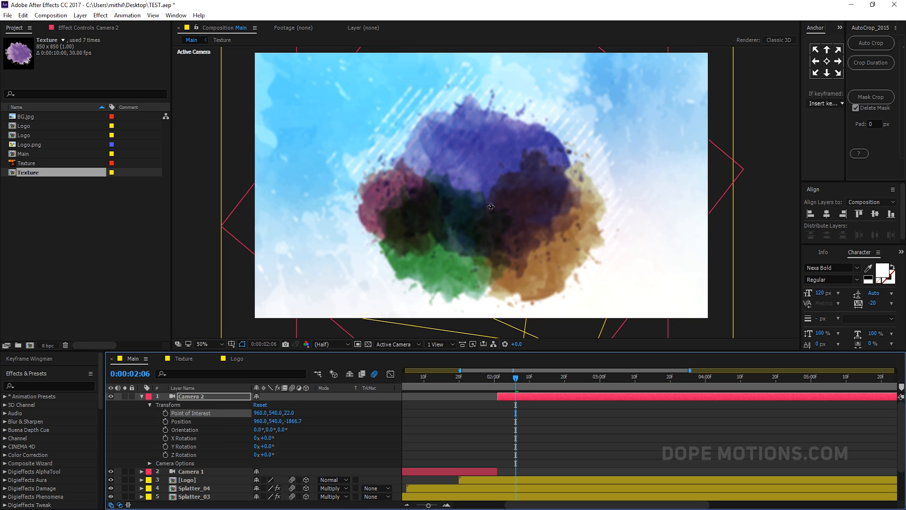
mouse_move(491, 206)
left_mouse_down()
mouse_move(492, 192)
mouse_move(489, 201)
left_mouse_up()
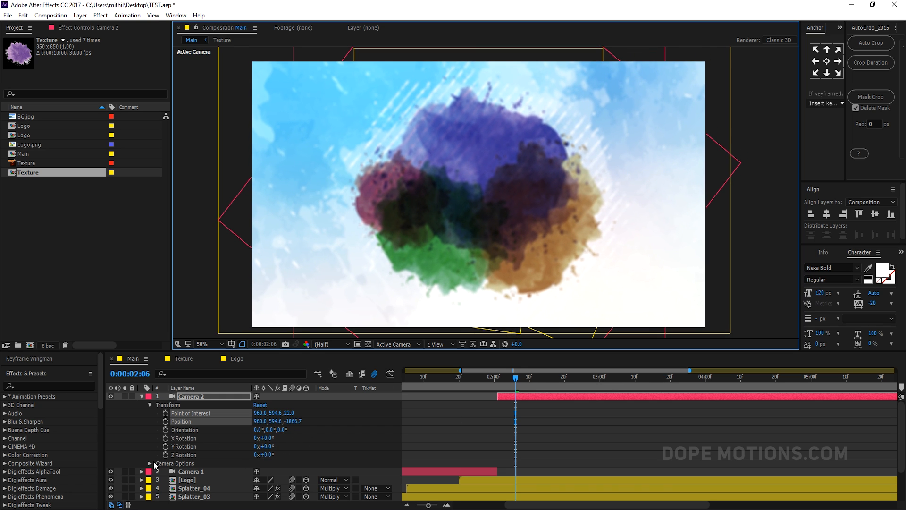
- Set Camera 2's Focus Distance to about 580 pixels
left_click(152, 463)
scroll(316, 435, "down", 3)
scroll(292, 437, "down", 3)
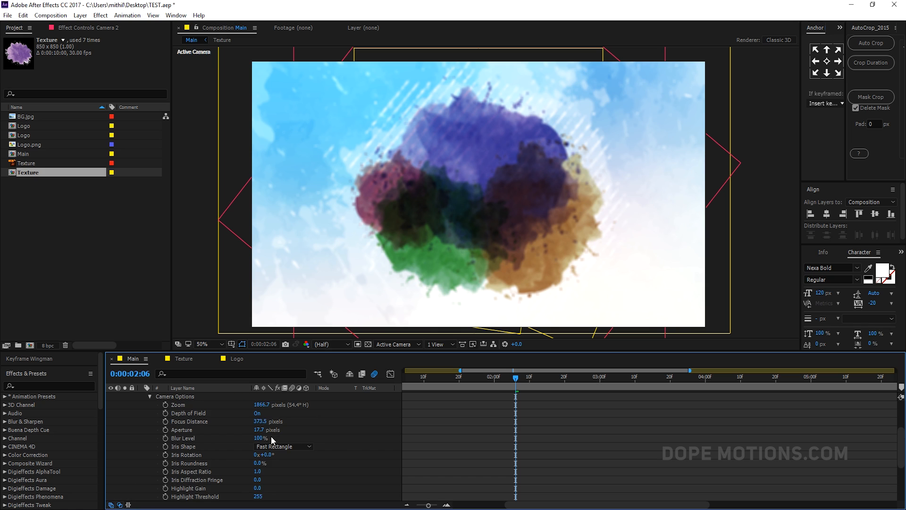
left_click_drag(259, 421, 355, 419)
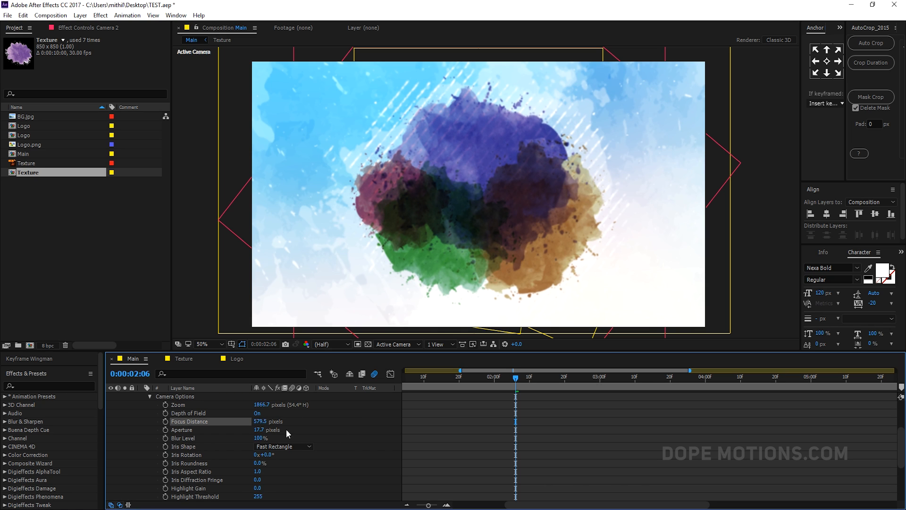
- Scrub Camera 2's Position Z to about 888.7 and set a Position keyframe
scroll(341, 420, "up", 5)
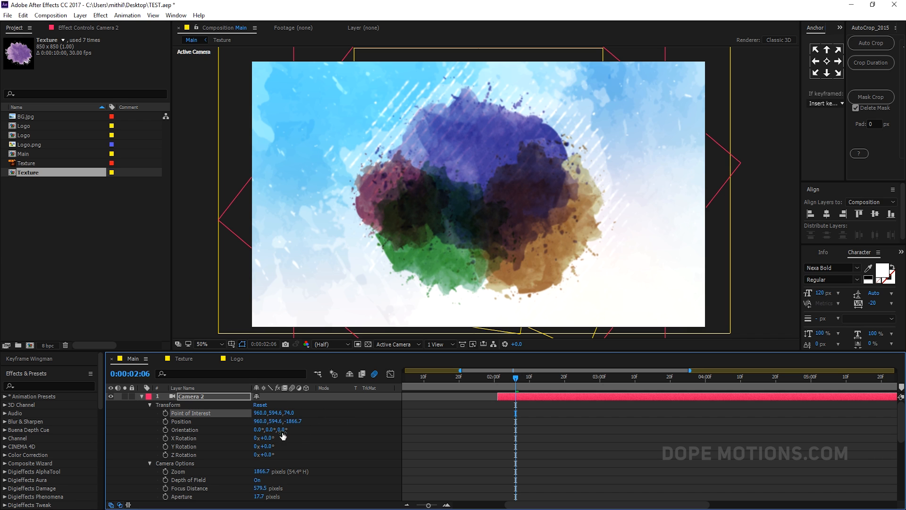
left_click_drag(291, 421, 736, 404)
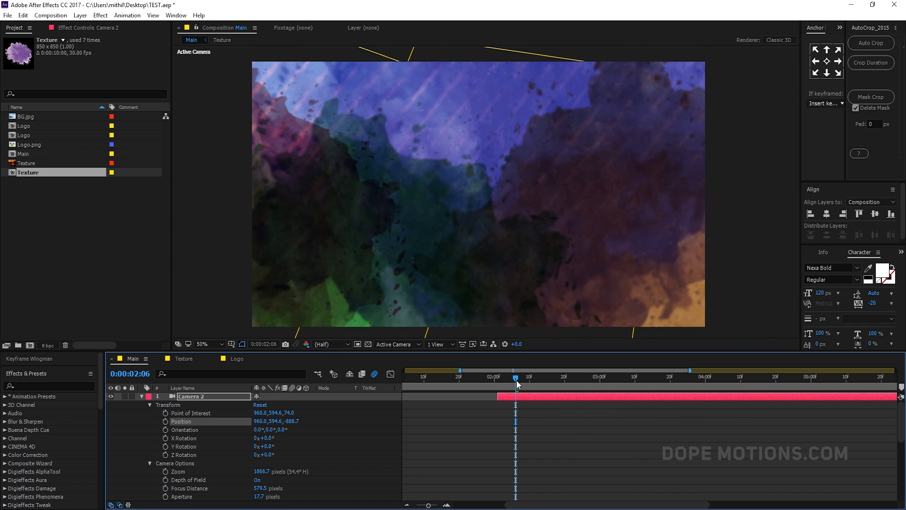
left_click(165, 422)
- Keyframe Camera 2's Z Rotation at 55°
left_click(165, 454)
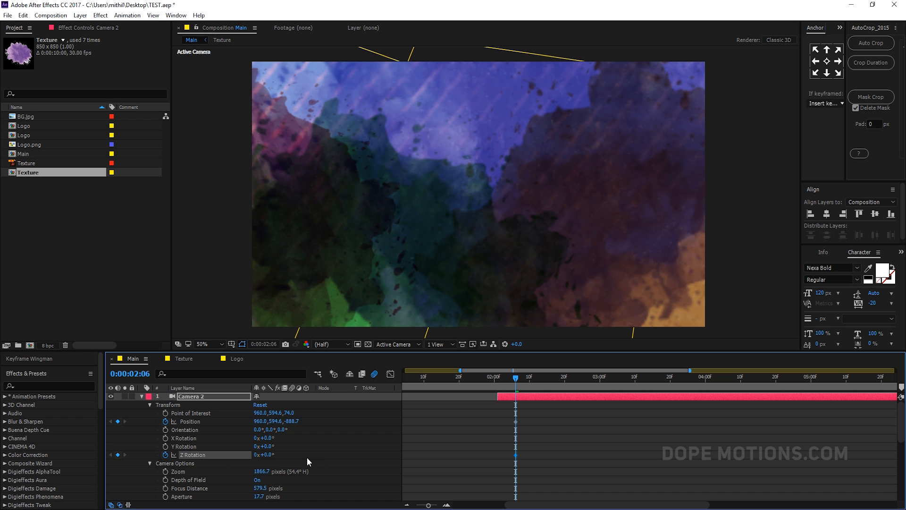
left_click_drag(269, 455, 284, 455)
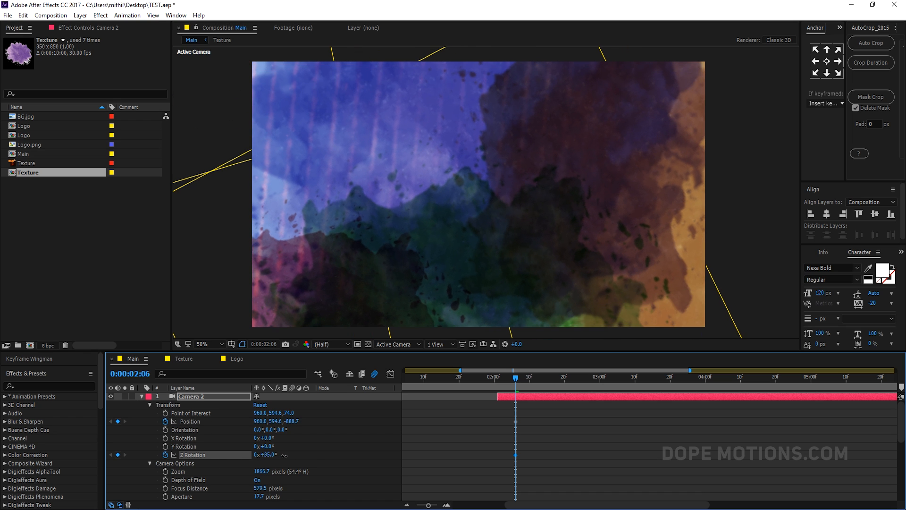
left_click(267, 454)
type("55")
key("Return")
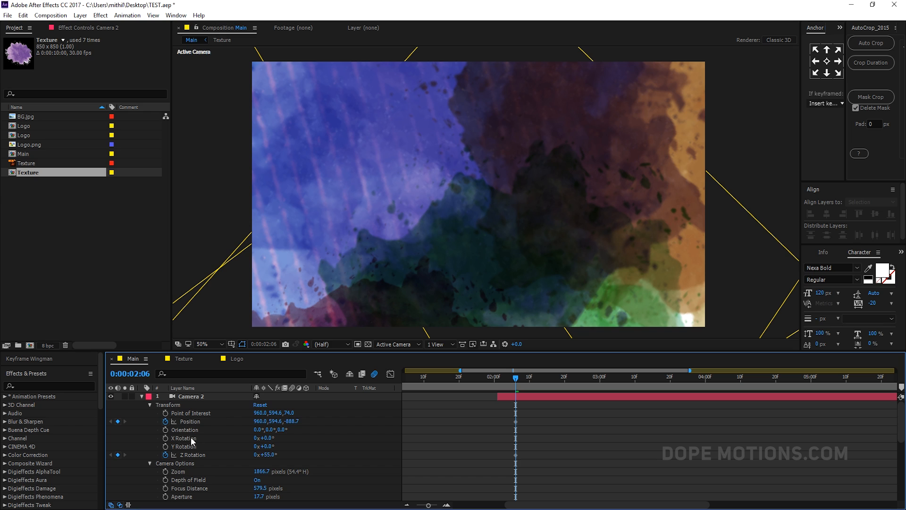
- Set Camera 2's Aperture to about 209 pixels
scroll(210, 448, "down", 2)
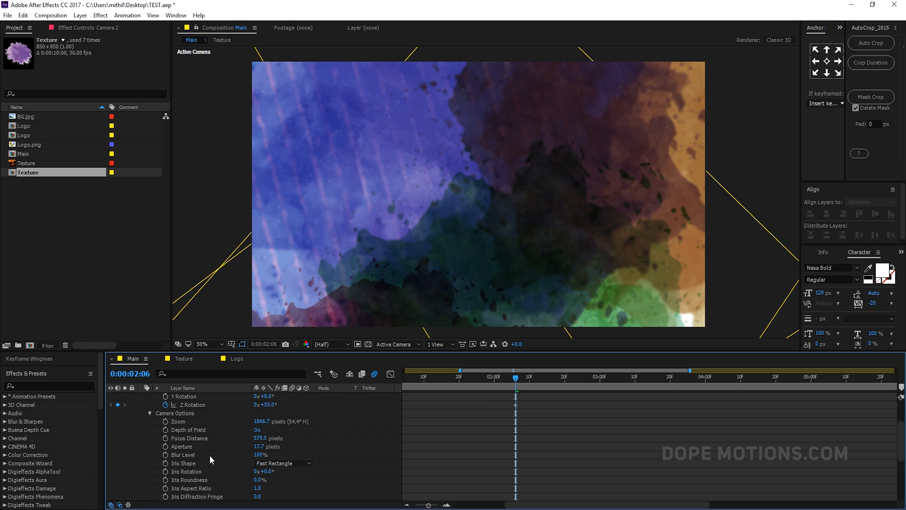
left_click(258, 447)
type("100")
key("Return")
left_click_drag(259, 447, 309, 447)
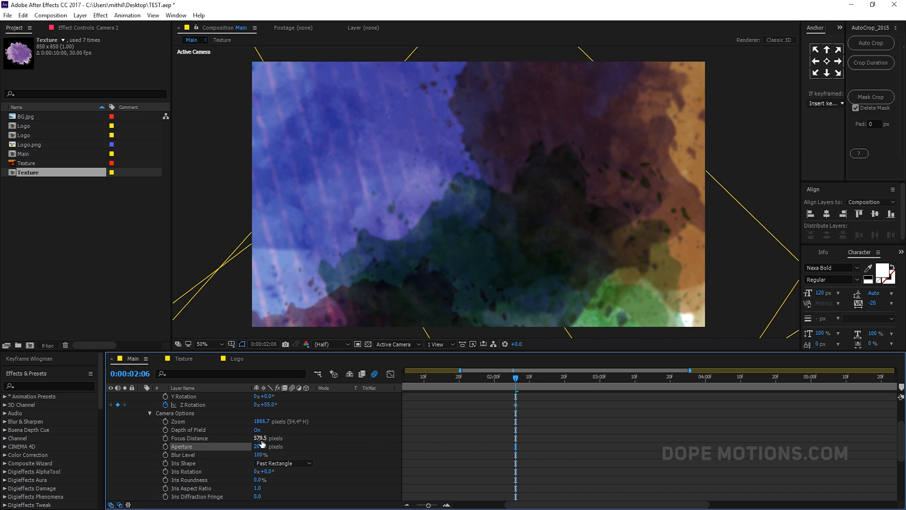
- Adjust Camera 2's Focus Distance to about 516 pixels and keyframe Focus Distance and Aperture
left_click_drag(260, 442, 200, 442)
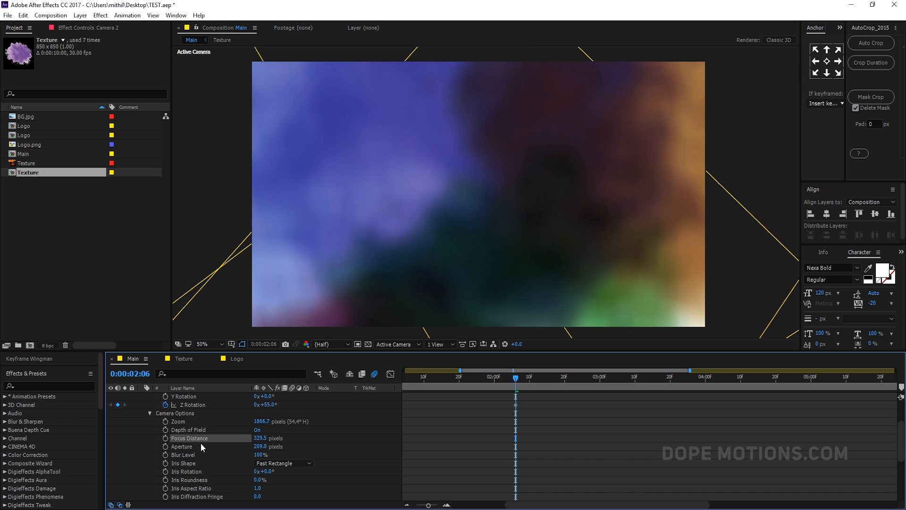
left_click_drag(272, 439, 341, 439)
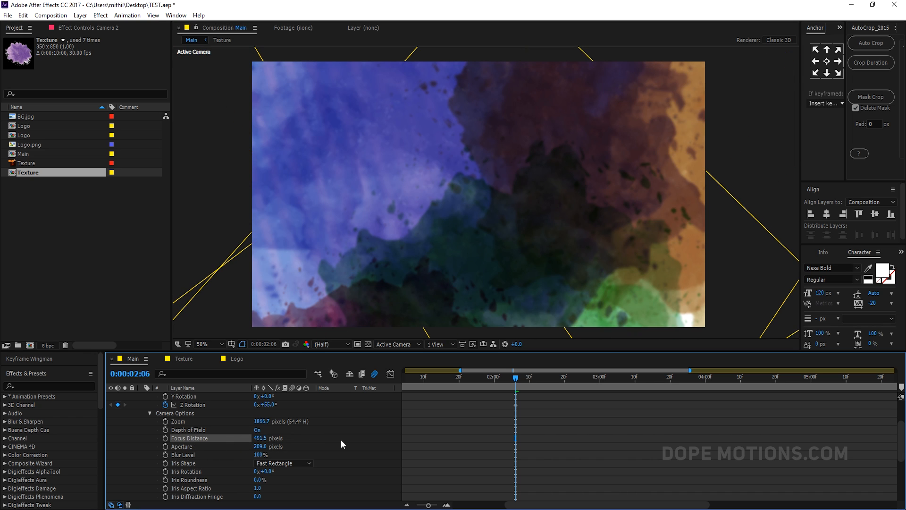
left_click_drag(263, 452, 271, 451)
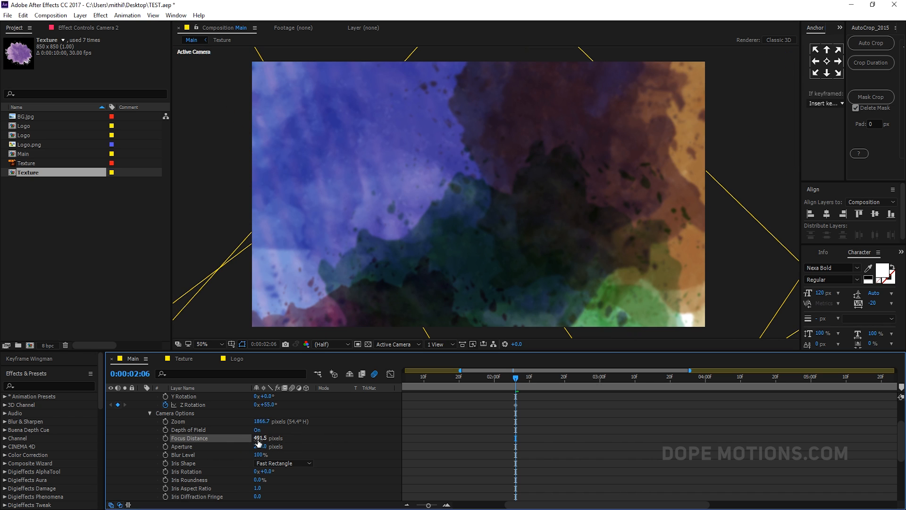
left_click(165, 438)
left_click(165, 445)
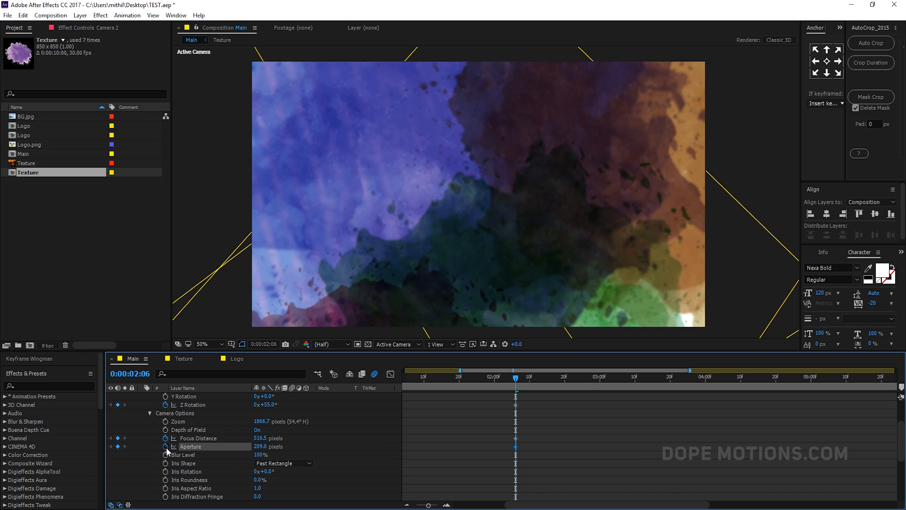
- At 4:00, pull Camera 2 back to Position Z about -1408 and set Focus Distance to about 993 pixels
scroll(434, 414, "up", 3)
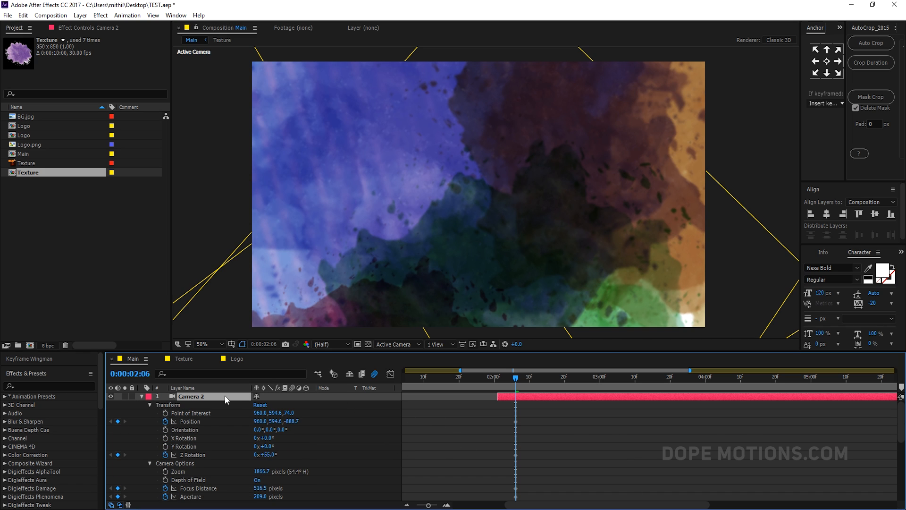
key("u")
left_click_drag(516, 380, 707, 393)
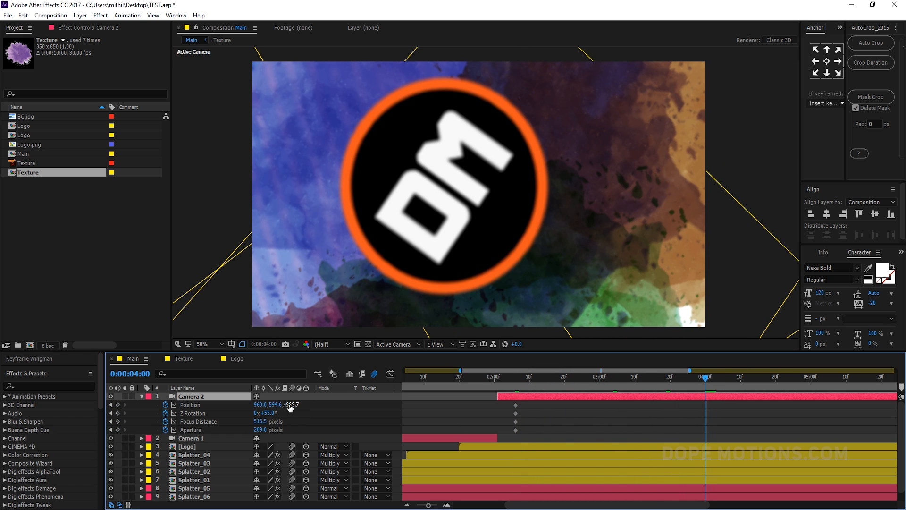
left_click_drag(290, 407, 208, 414)
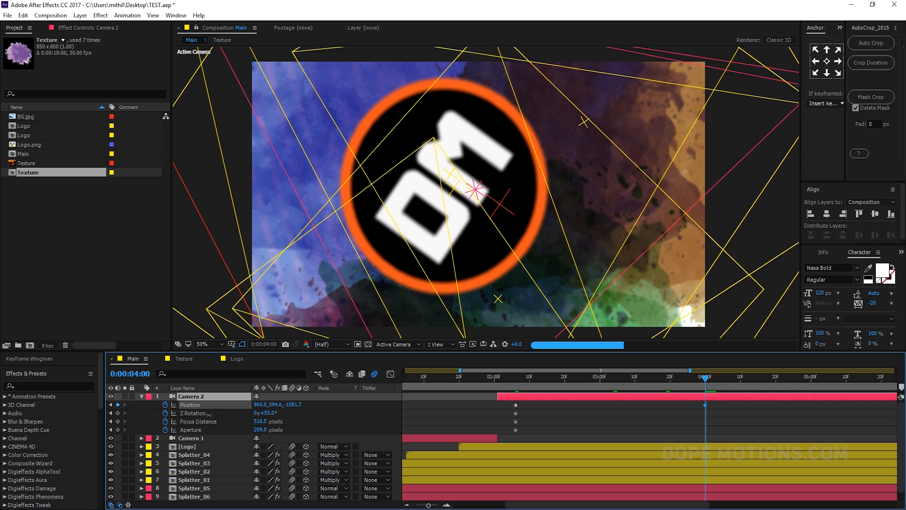
left_click_drag(291, 409, 481, 422)
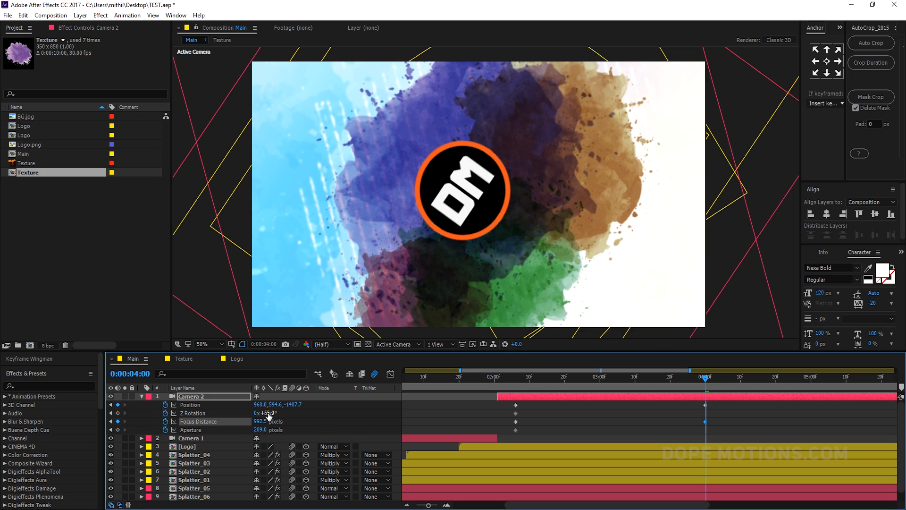
- Set Camera 2's Z Rotation to 0° at 4:00
type("0")
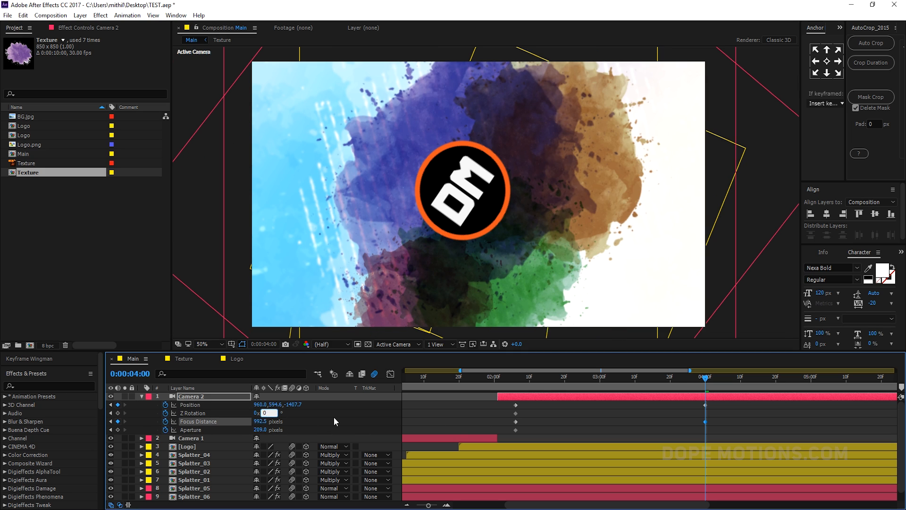
left_click(334, 418)
mouse_move(692, 380)
left_mouse_down()
mouse_move(572, 382)
mouse_move(705, 387)
left_mouse_up()
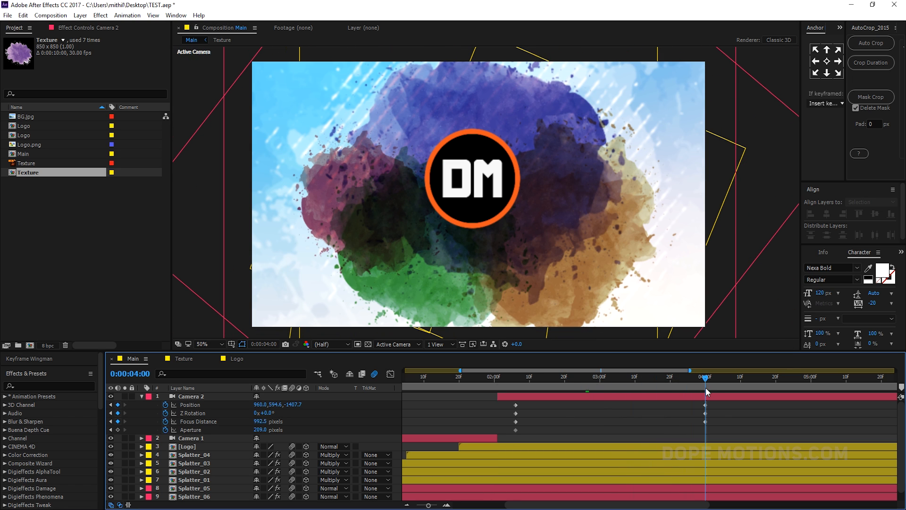
key("comma")
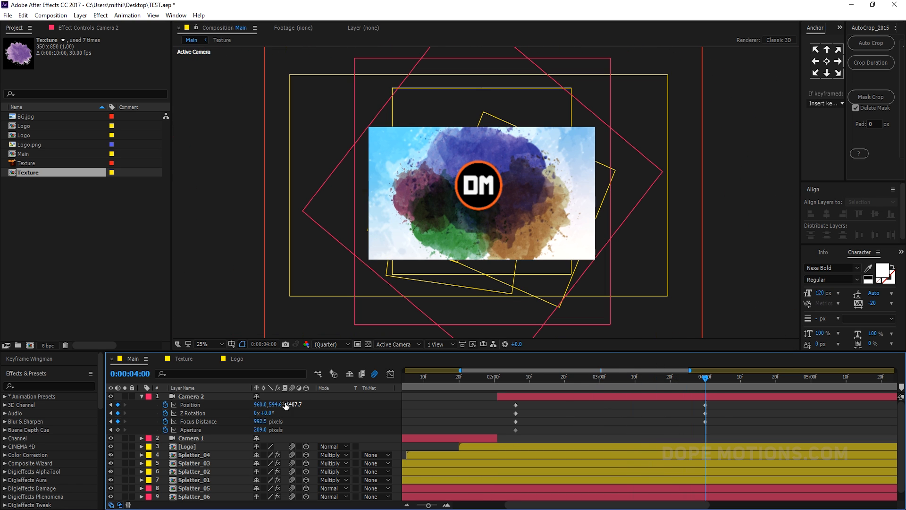
left_click(330, 344)
left_click(333, 367)
key("period")
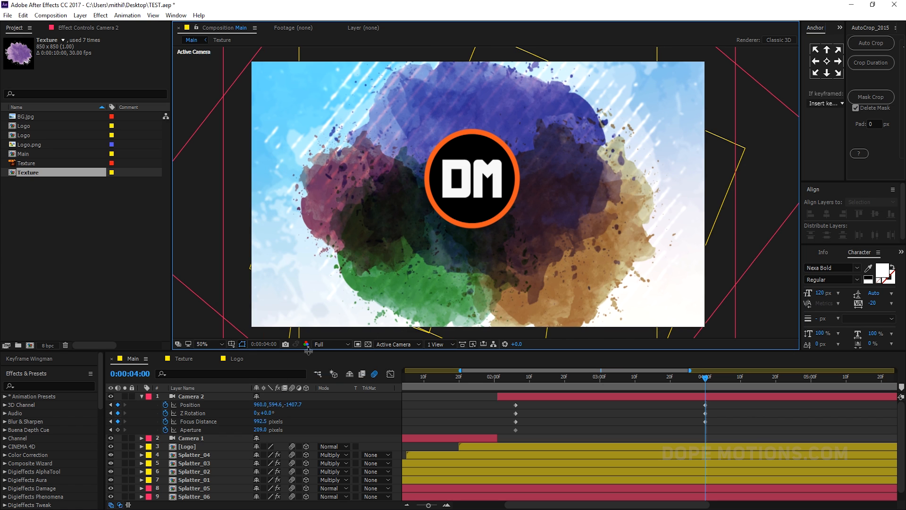
left_click(330, 344)
left_click(332, 376)
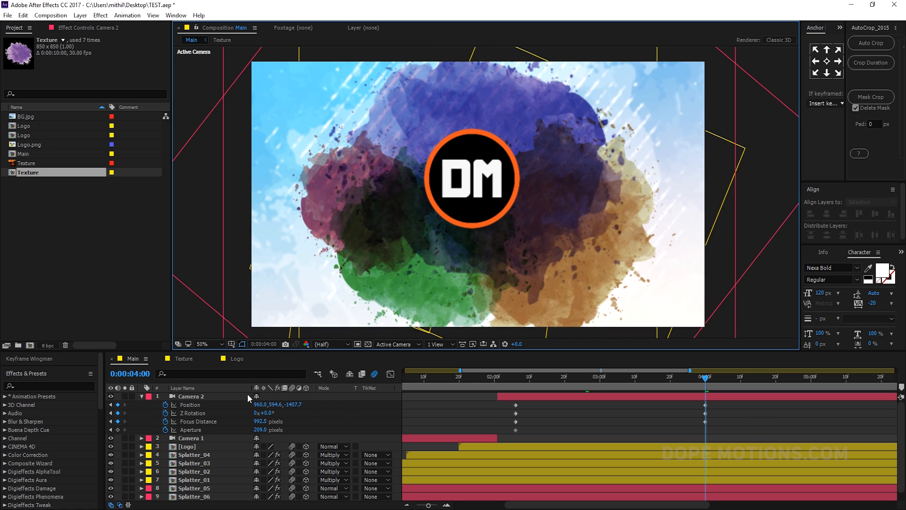
- At 4:00, move Camera 2 back to Position Z about -1817, Focus Distance about 1369 pixels and Aperture about 262 pixels
left_click_drag(294, 404, 109, 413)
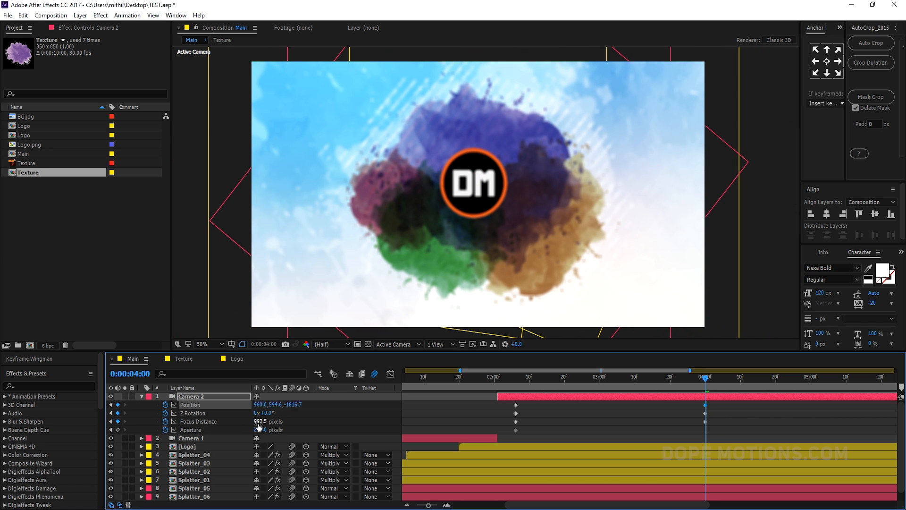
left_click_drag(259, 422, 469, 417)
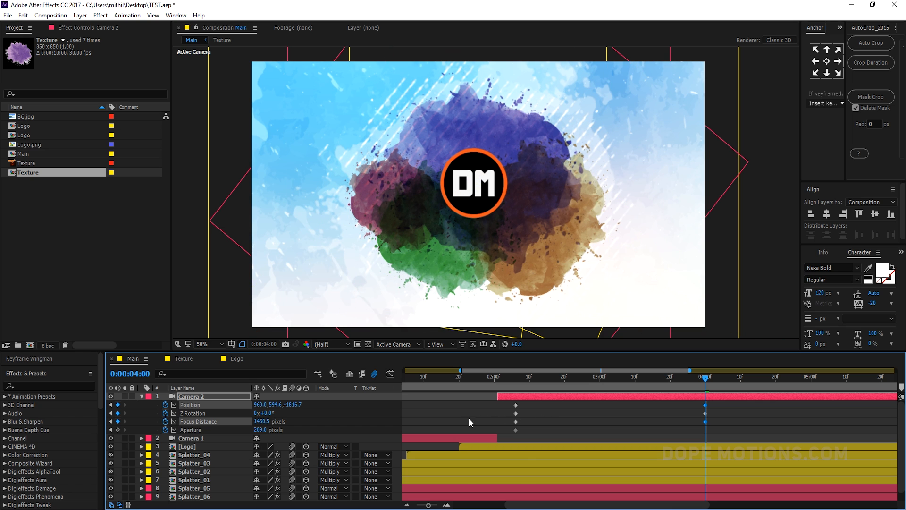
scroll(504, 207, "up", 2)
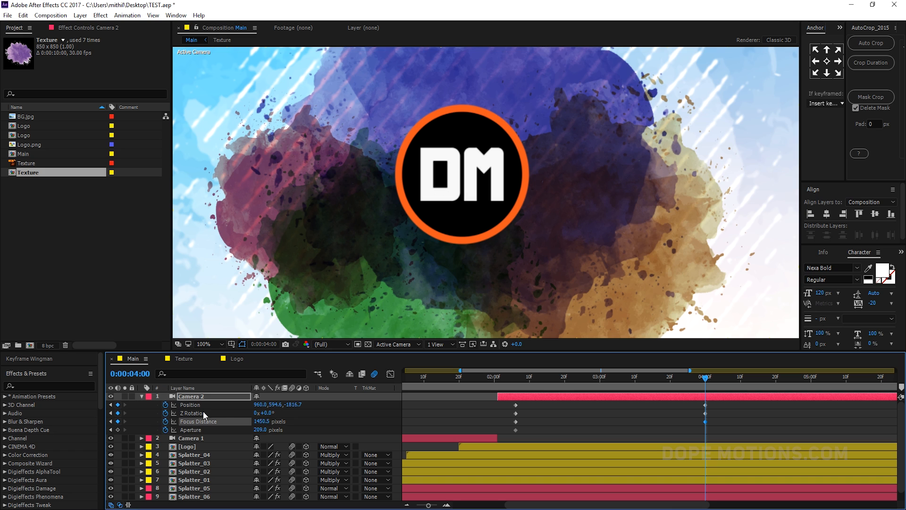
left_click_drag(260, 421, 225, 422)
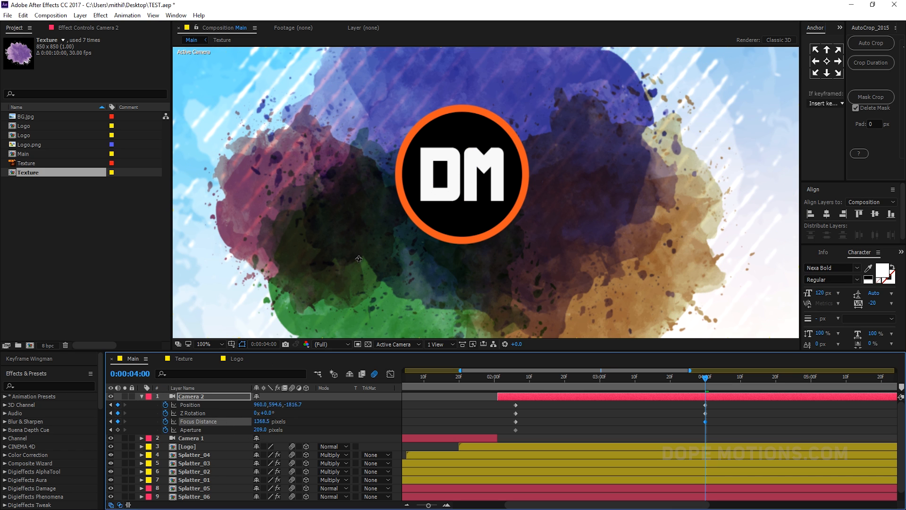
scroll(359, 258, "down", 2)
left_click_drag(260, 430, 286, 430)
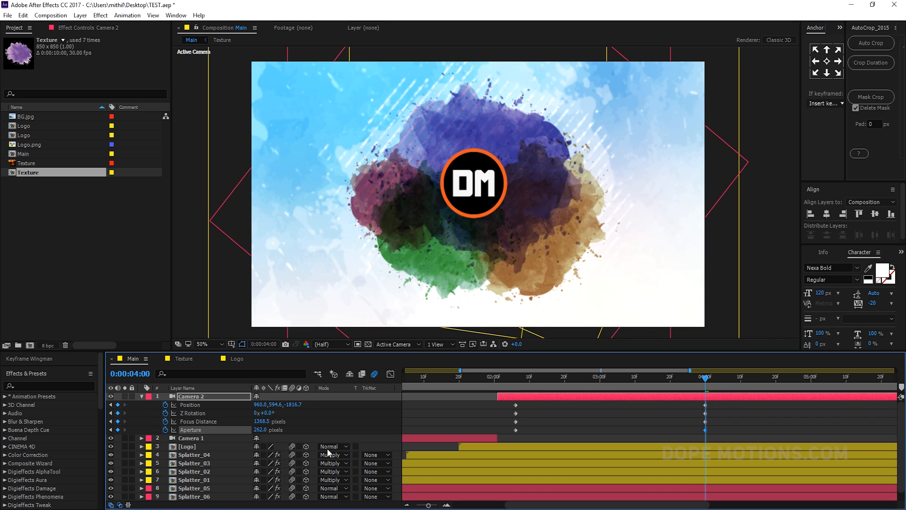
- Apply Easy Ease to all of Camera 2's keyframes and steepen their speed curves in the Graph Editor
left_click_drag(513, 377, 618, 382)
left_click_drag(729, 408, 513, 440)
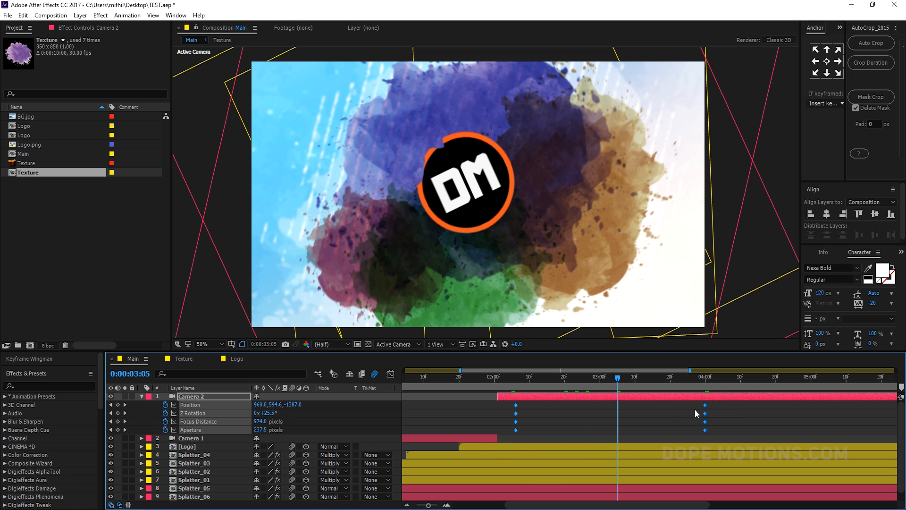
key("F9")
left_click(391, 375)
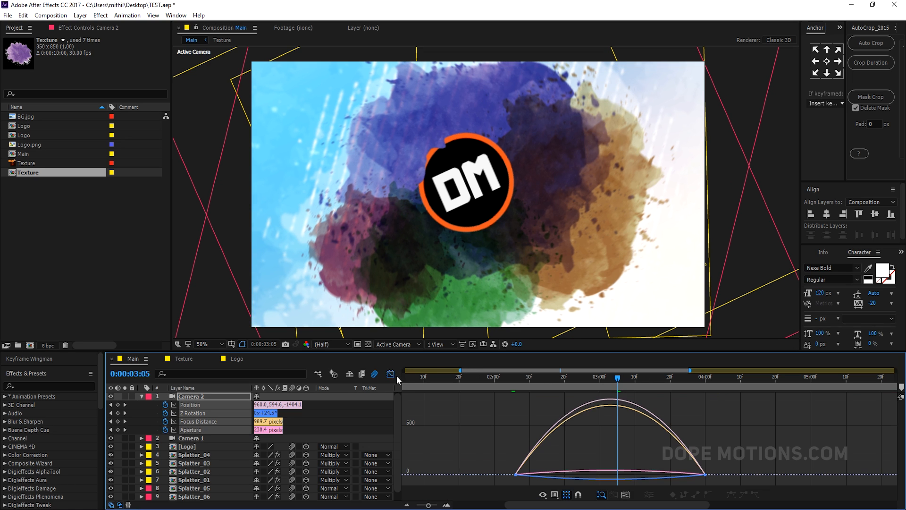
left_click_drag(726, 453, 622, 479)
- Preview the eased camera move from 2:06 onward
left_click(515, 381)
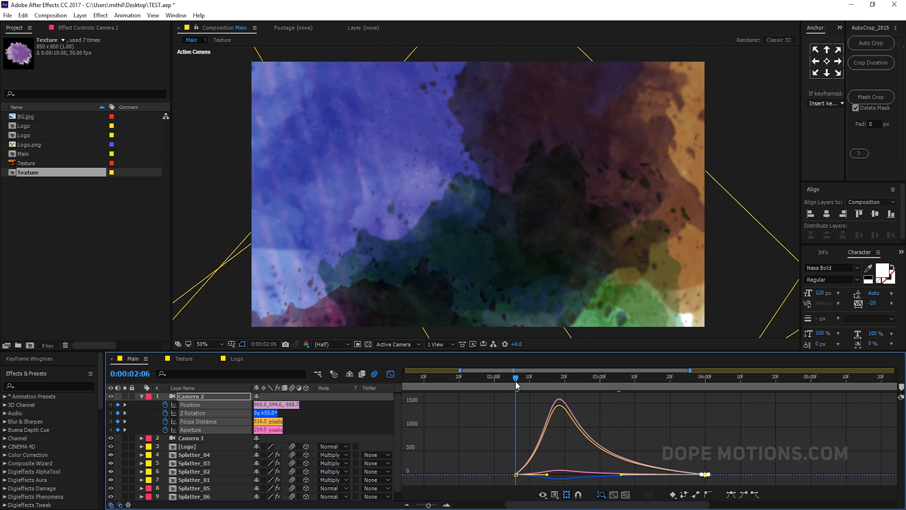
key("space")
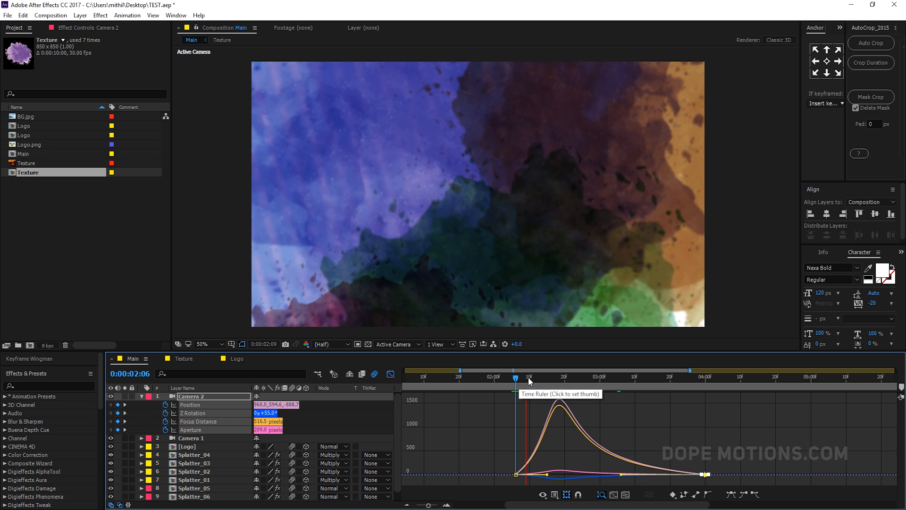
key("space")
scroll(496, 285, "down", 2)
key("space")
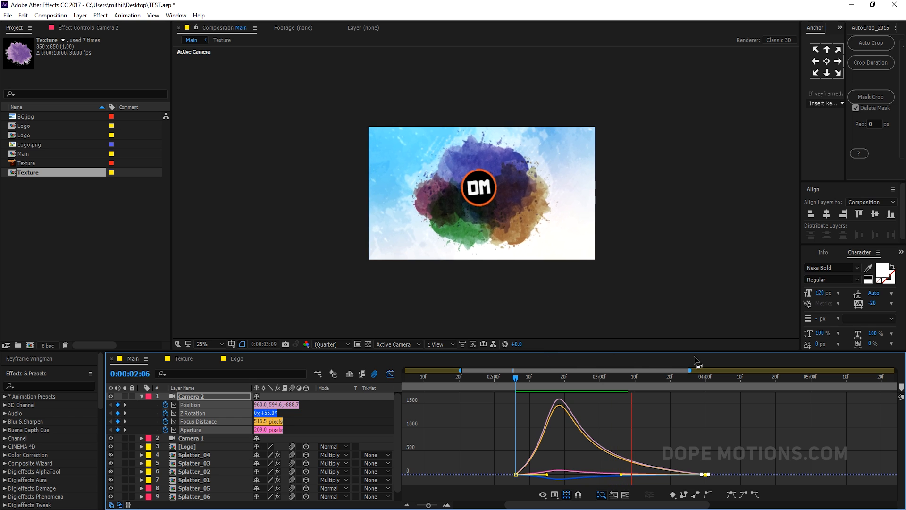
left_click_drag(694, 383, 635, 386)
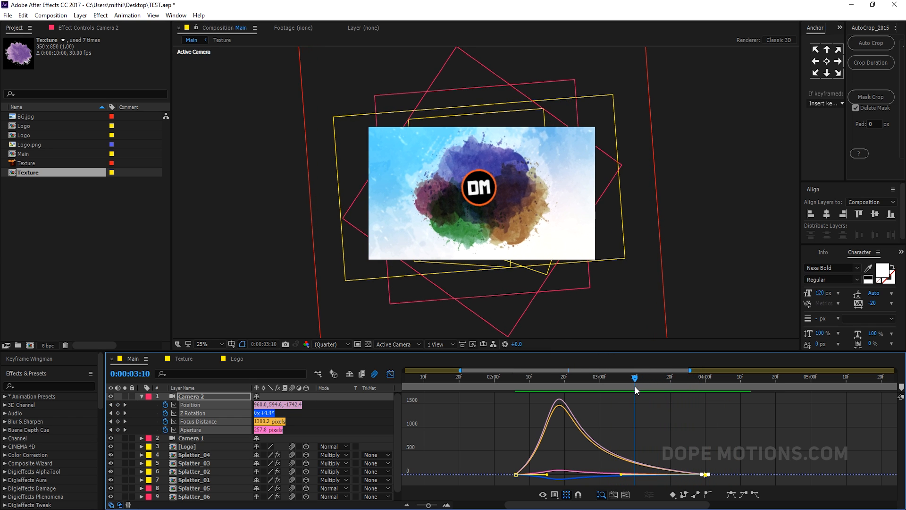
- Keyframe Camera 2's Zoom at 3:10 and set it to about 2068 pixels at 5:10
left_click(142, 397)
left_click(142, 396)
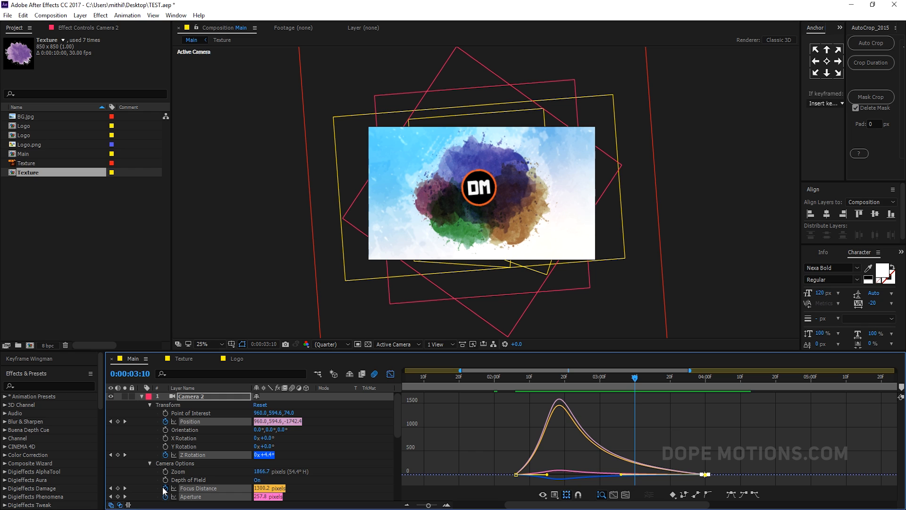
left_click(387, 376)
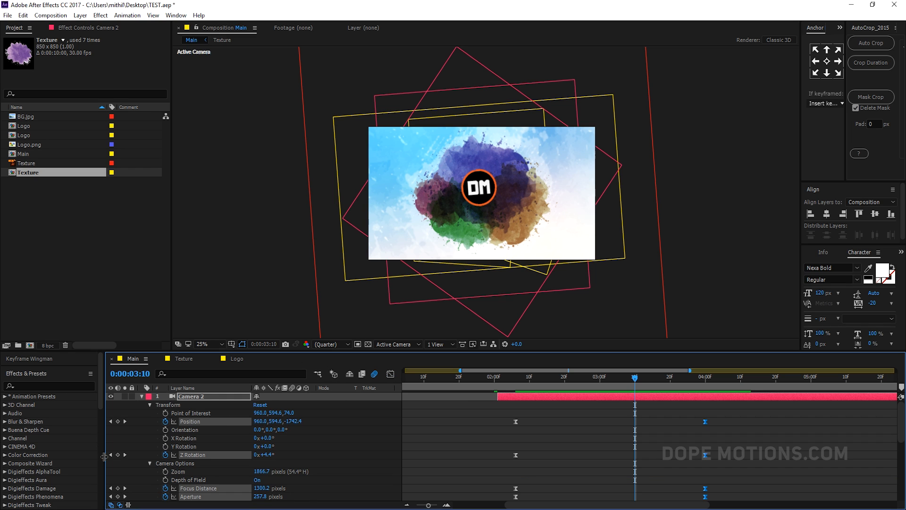
left_click(165, 471)
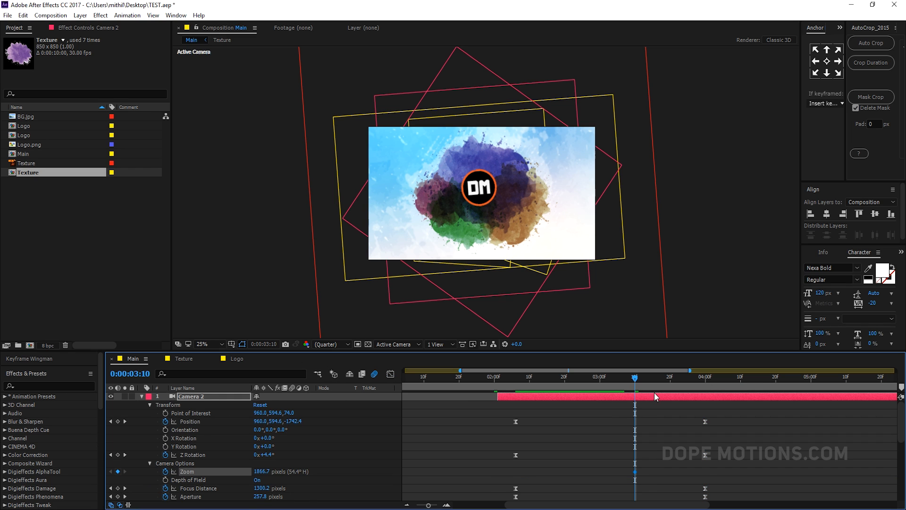
left_click_drag(637, 381, 846, 388)
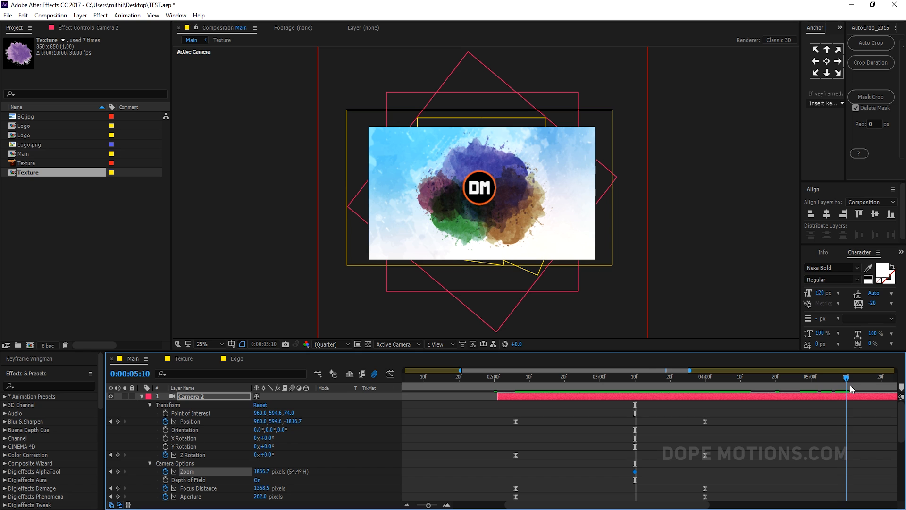
left_click_drag(264, 474, 322, 466)
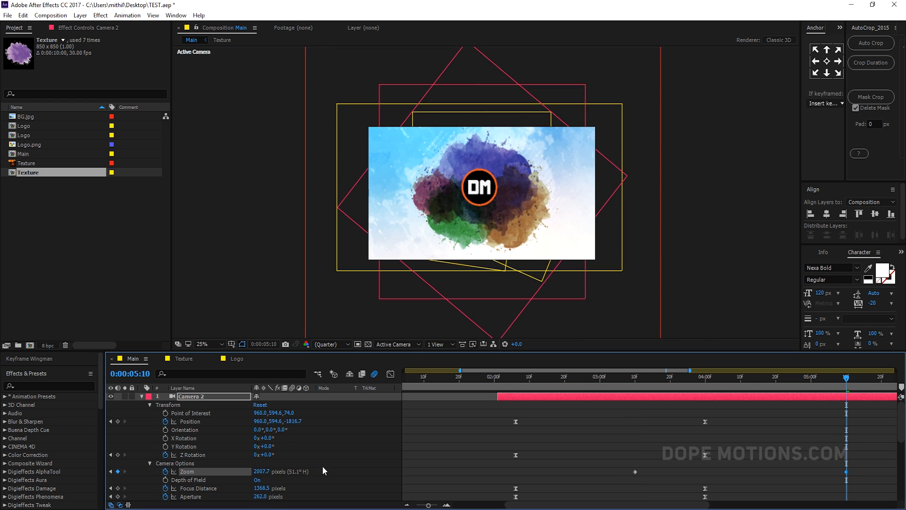
- Preview Camera 2's full animation with all its keyframes shown
left_click(141, 396)
scroll(514, 381, "down", 5)
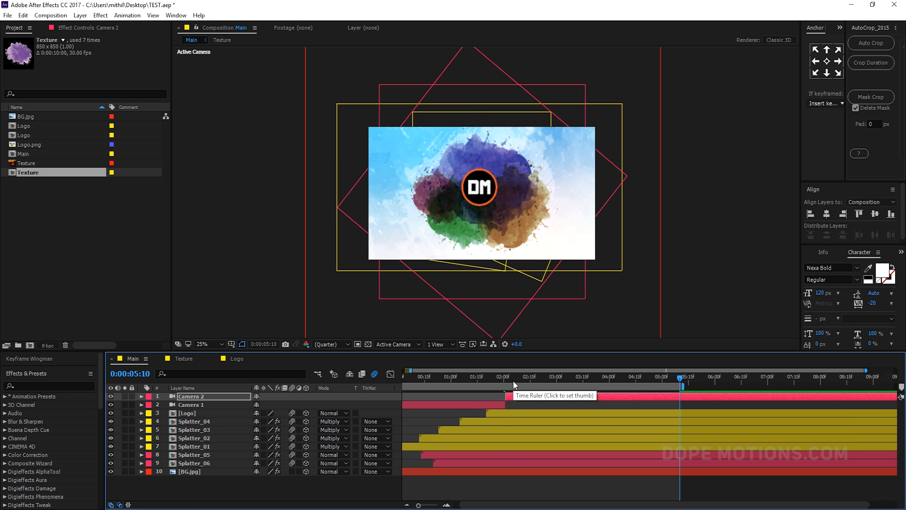
left_click_drag(502, 377, 536, 379)
key("space")
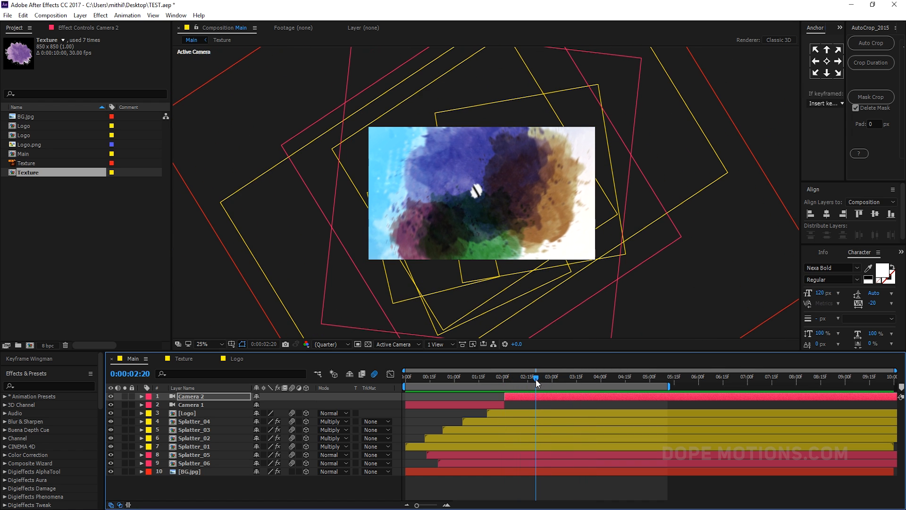
key("u")
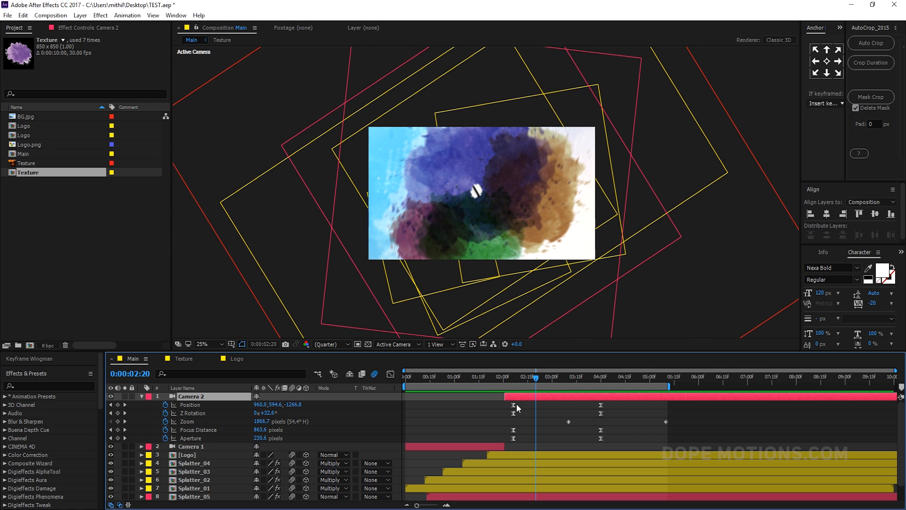
left_click_drag(522, 403, 617, 388)
left_click(500, 380)
key("space")
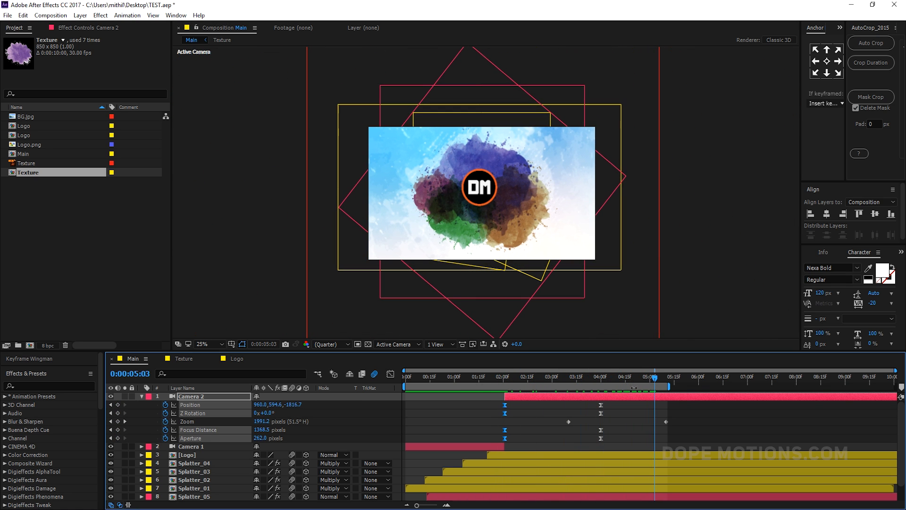
- Add a new adjustment layer at the top of the composition and name it CC
left_click(141, 397)
left_click(182, 489)
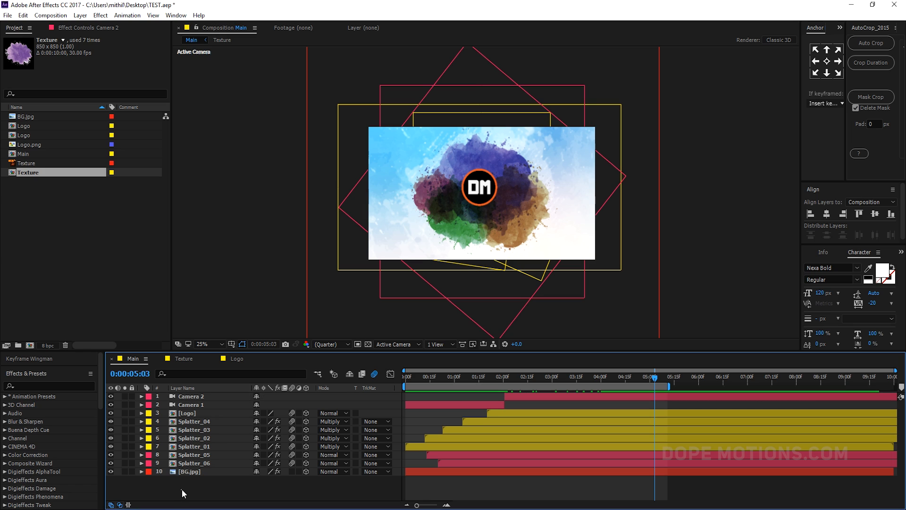
right_click(183, 487)
mouse_move(239, 378)
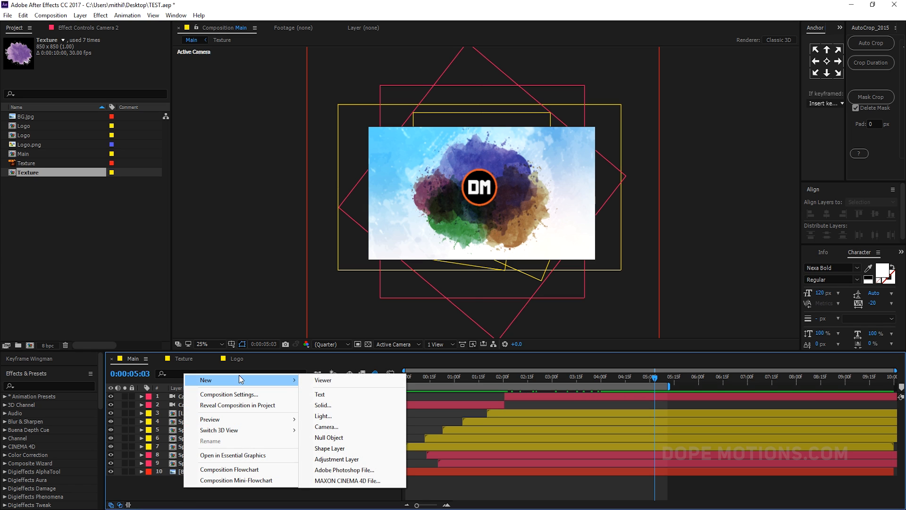
left_click(337, 460)
key("Return")
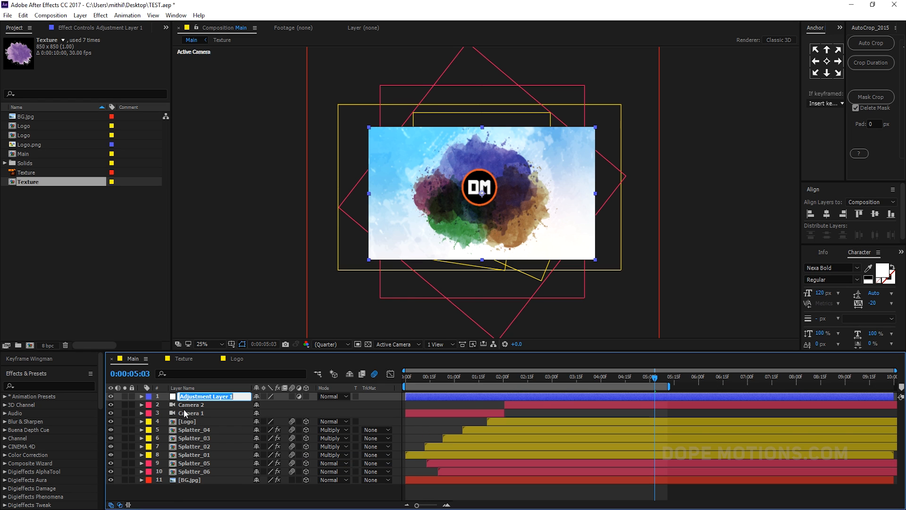
type("CC")
left_click(189, 404)
left_click(189, 397)
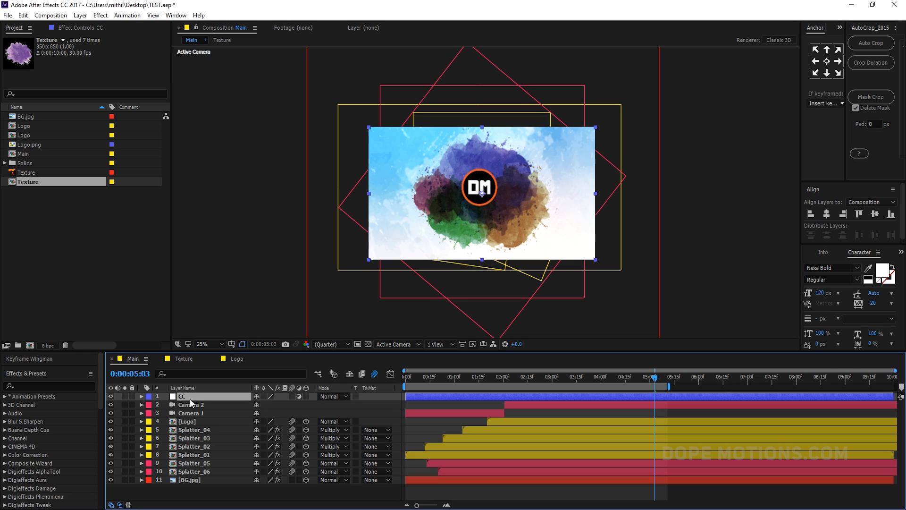
- Apply Curves to the CC layer and bend the RGB curve into a gentle S-curve for contrast
key("ctrl+space")
left_click(124, 391)
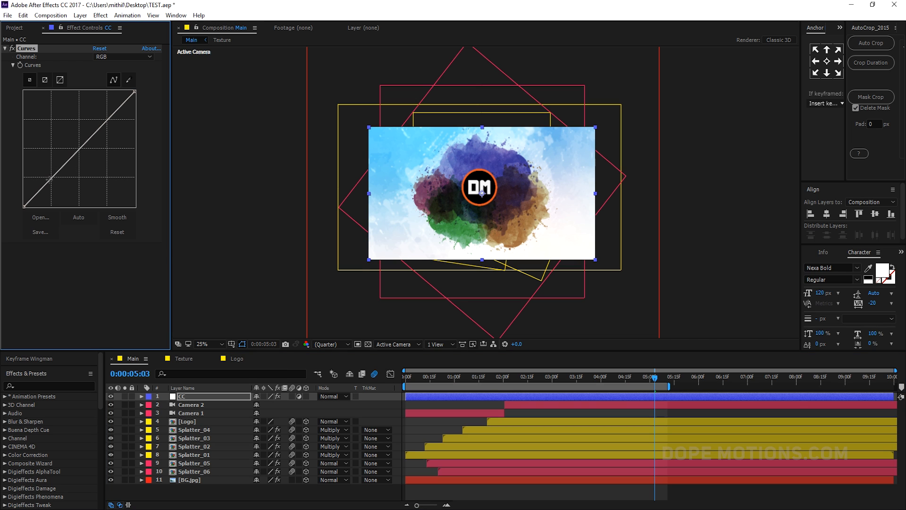
left_click_drag(53, 181, 55, 182)
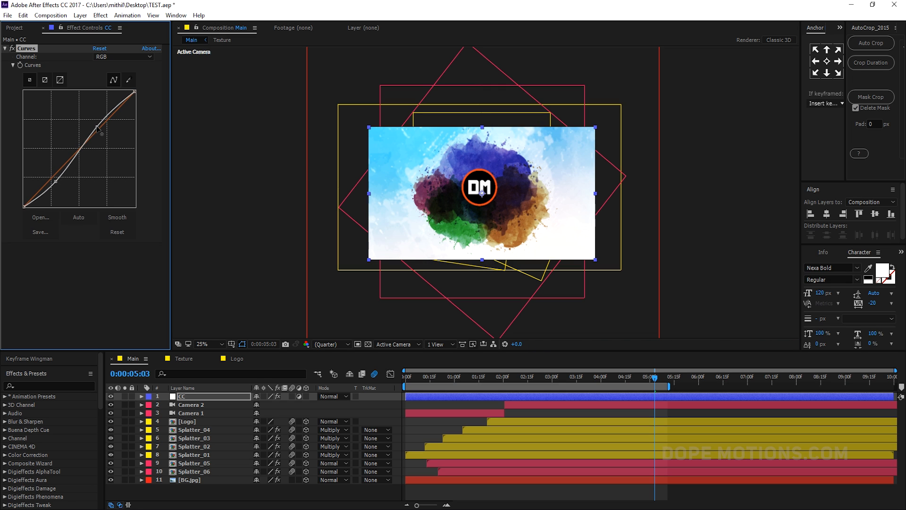
left_click_drag(97, 126, 97, 128)
scroll(487, 176, "up", 1)
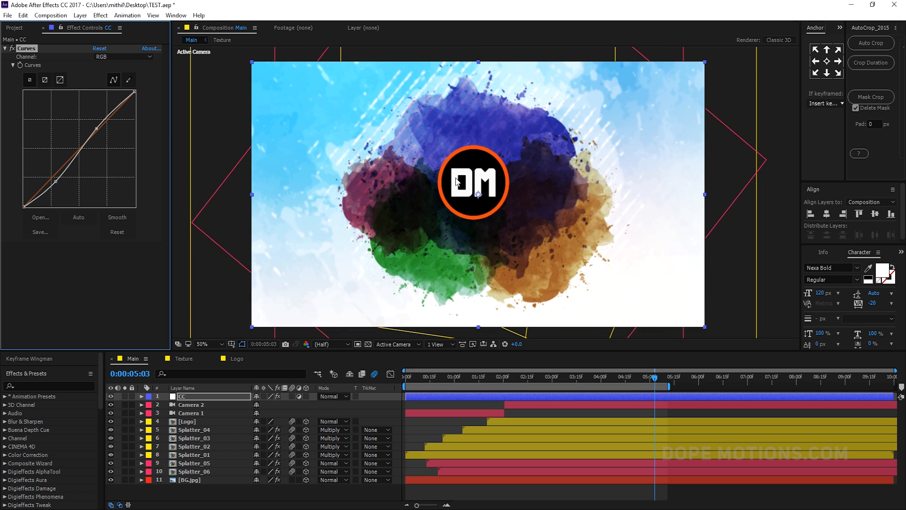
left_click_drag(466, 180, 467, 189)
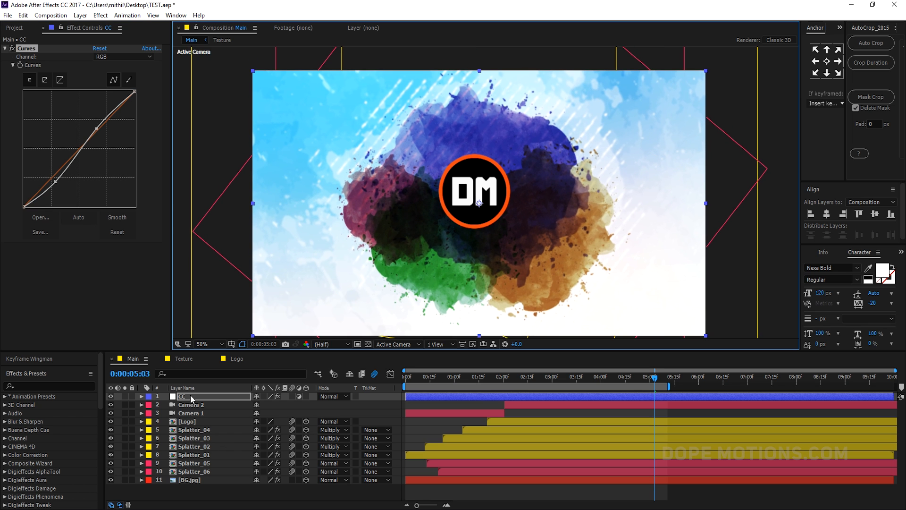
- Add another new adjustment layer to the composition
right_click(189, 490)
mouse_move(238, 383)
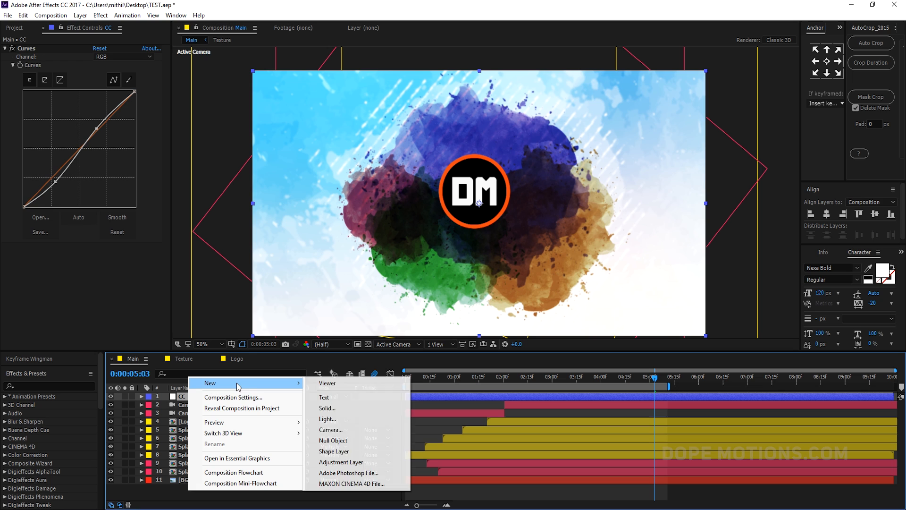
left_click(344, 462)
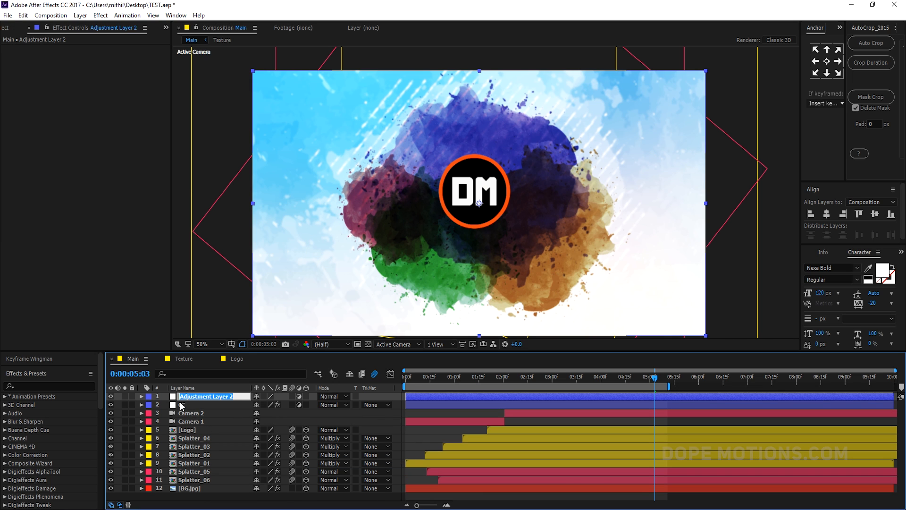
- Name the new adjustment layer V, apply Curves to it, and pull the RGB curve down to darken the image
key("Return")
key("ctrl+space")
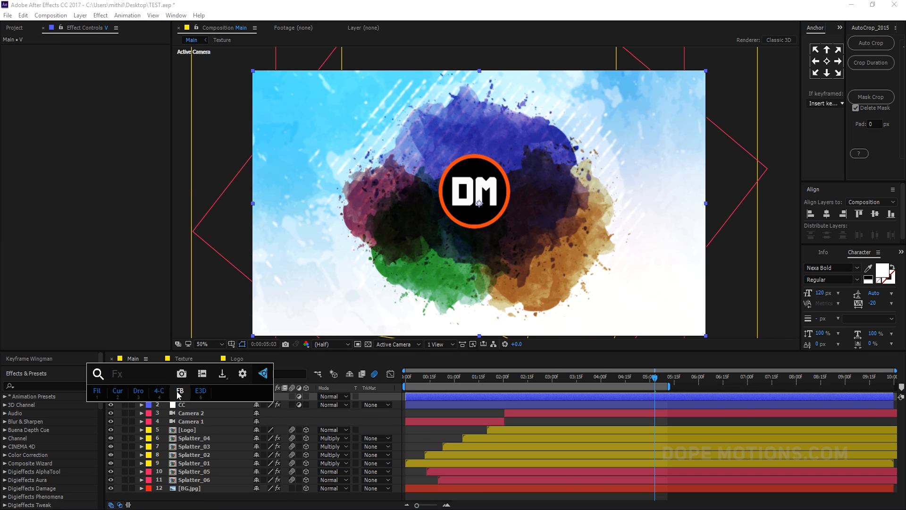
left_click(120, 392)
left_click_drag(73, 154, 103, 169)
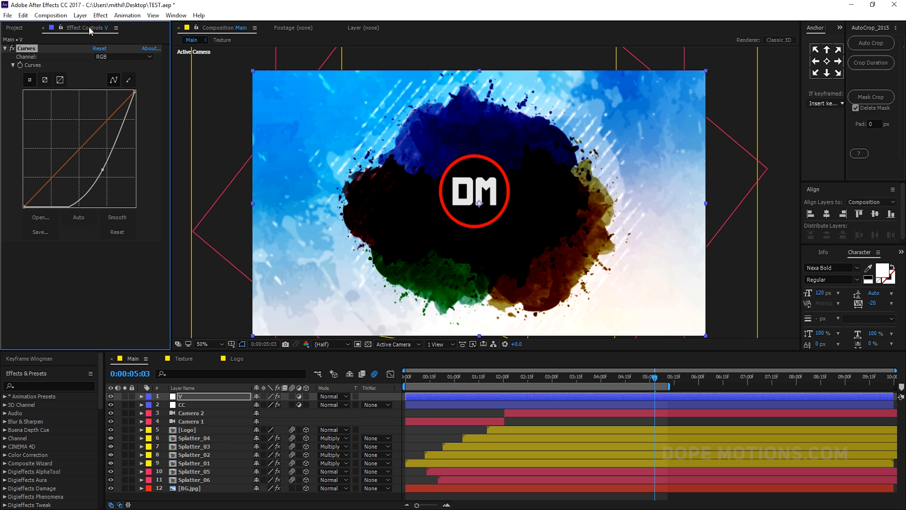
- Switch the interface to the Standard workspace
left_click(15, 29)
left_click(112, 280)
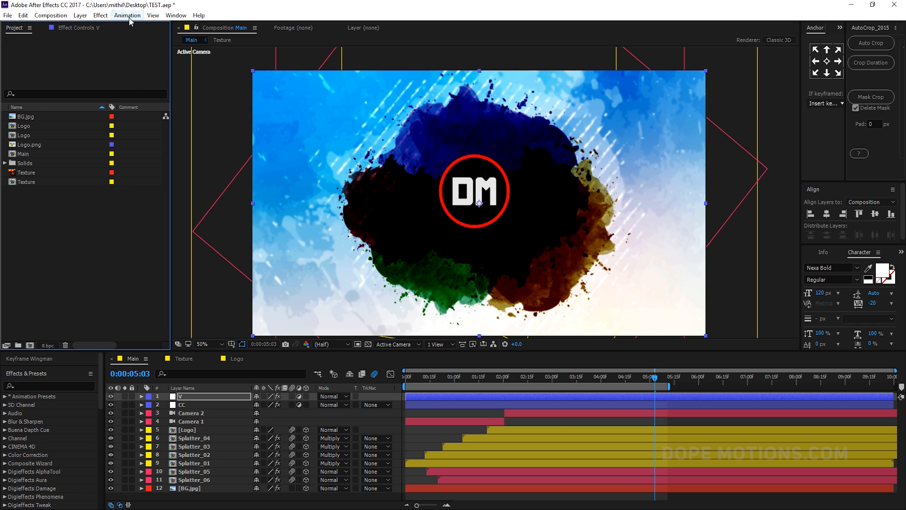
left_click(171, 17)
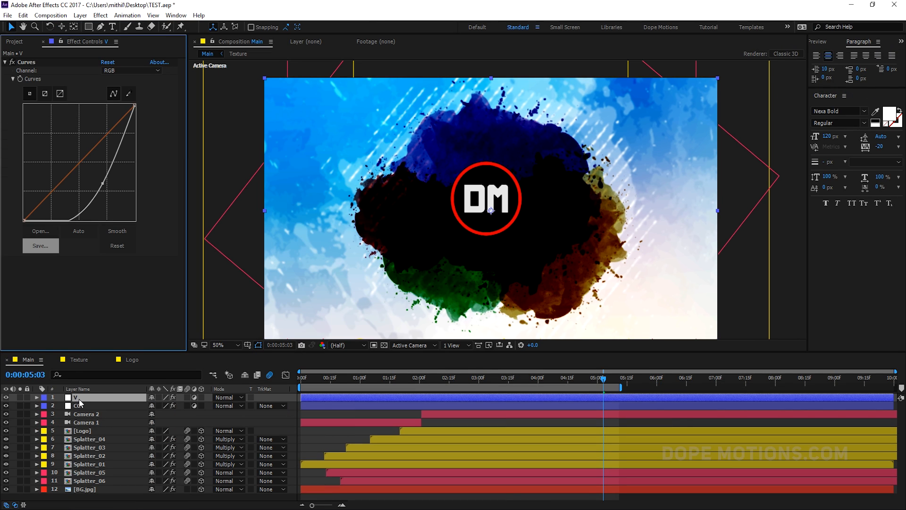
left_click(92, 398)
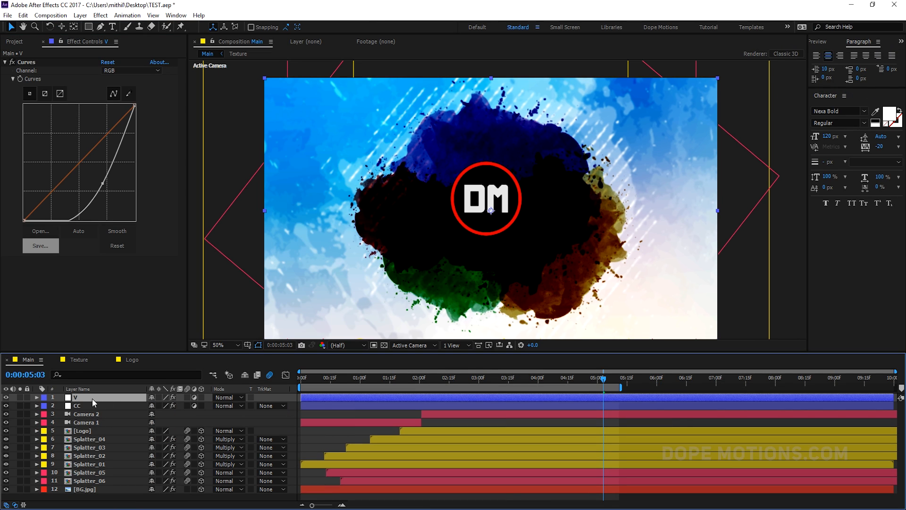
- Add an ellipse mask filling the V layer with the Ellipse tool and invert it
left_click(89, 27)
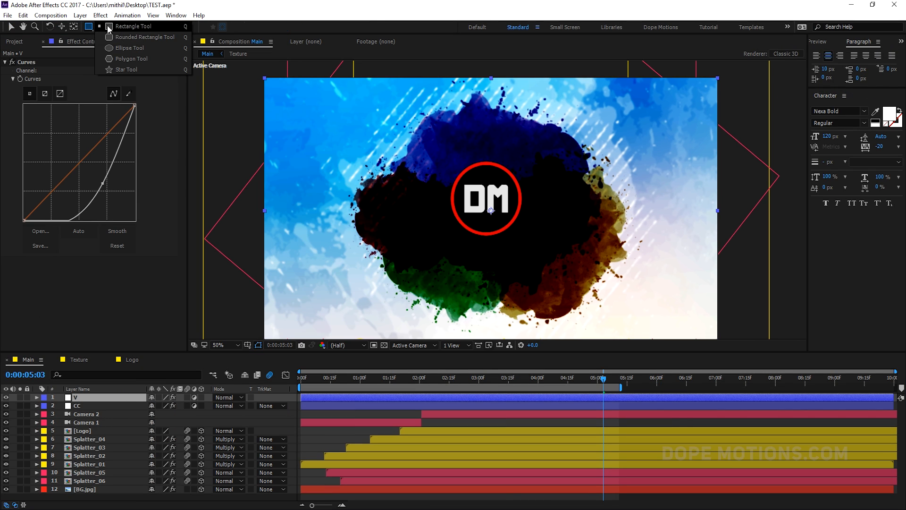
double_click(89, 27)
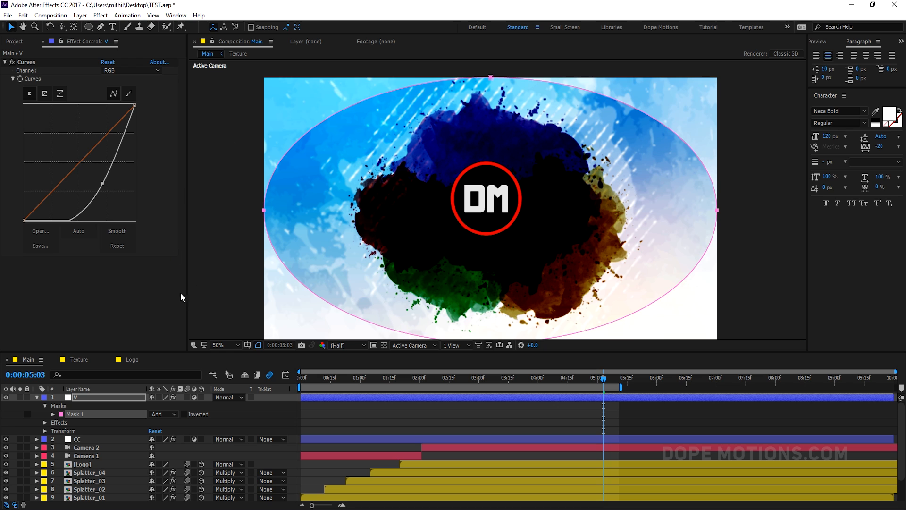
left_click(184, 414)
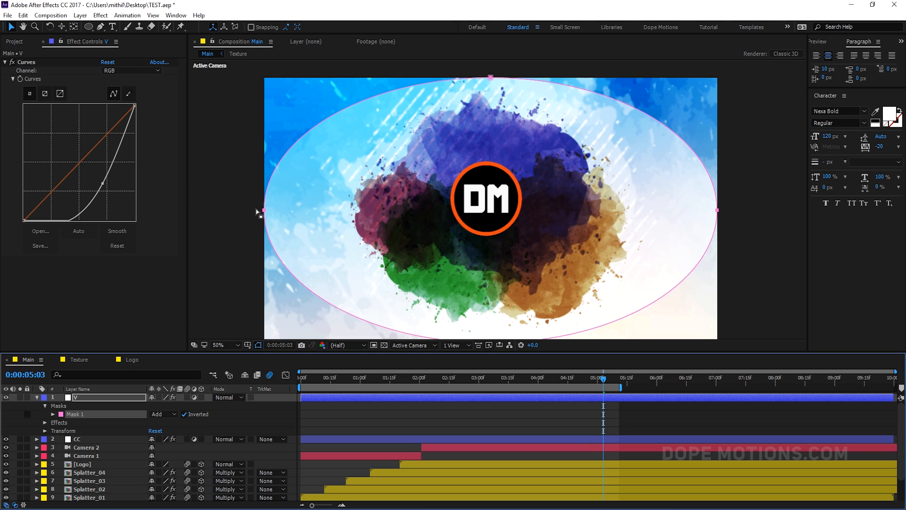
- Pull the ellipse mask's left and right points inward to narrow it horizontally
left_click(264, 210)
left_click_drag(263, 211, 303, 210)
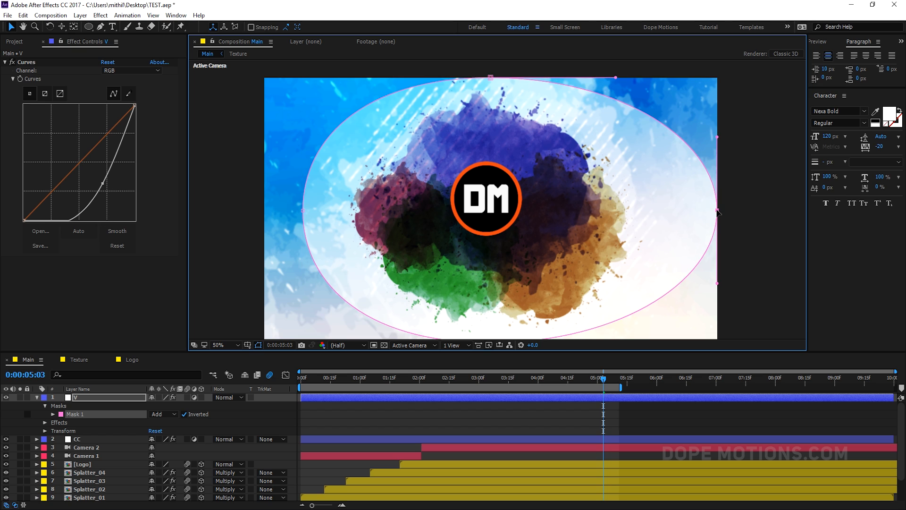
left_click_drag(718, 210, 666, 210)
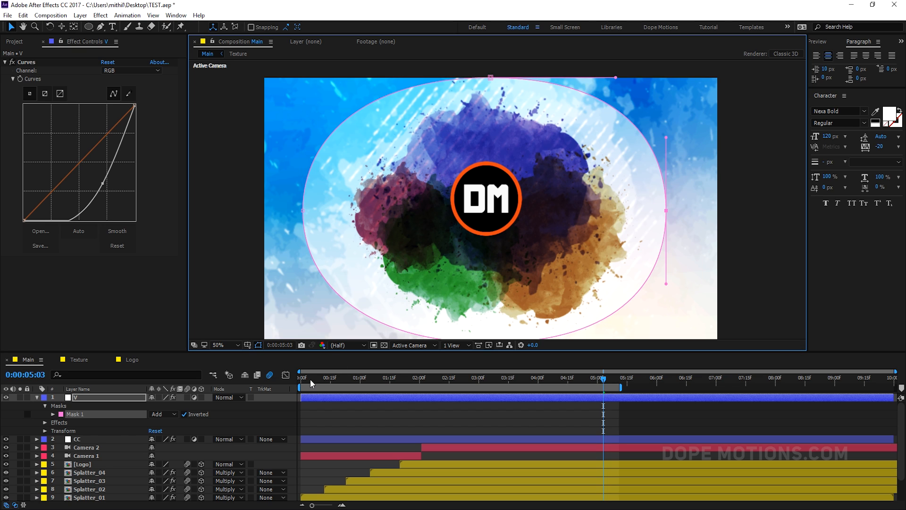
- Set the V layer's mask feather to 600 pixels
key("f")
left_click(169, 414)
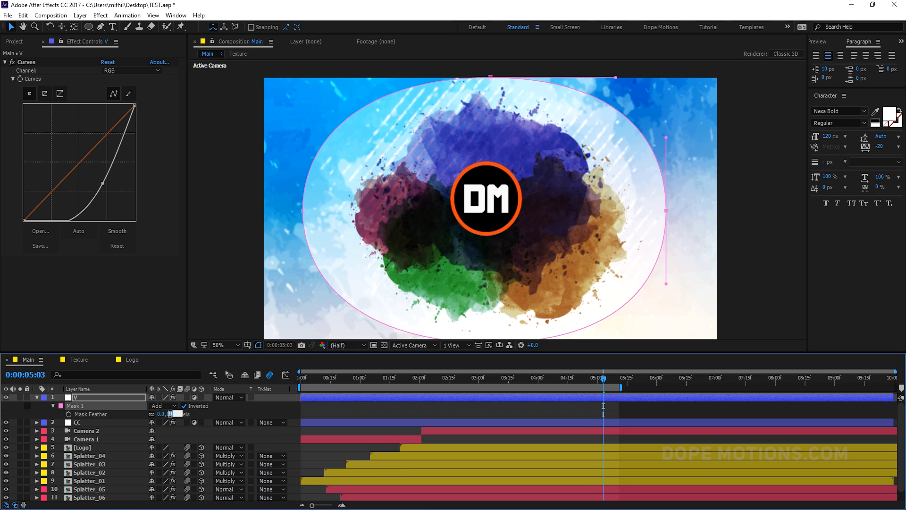
type("600")
key("Return")
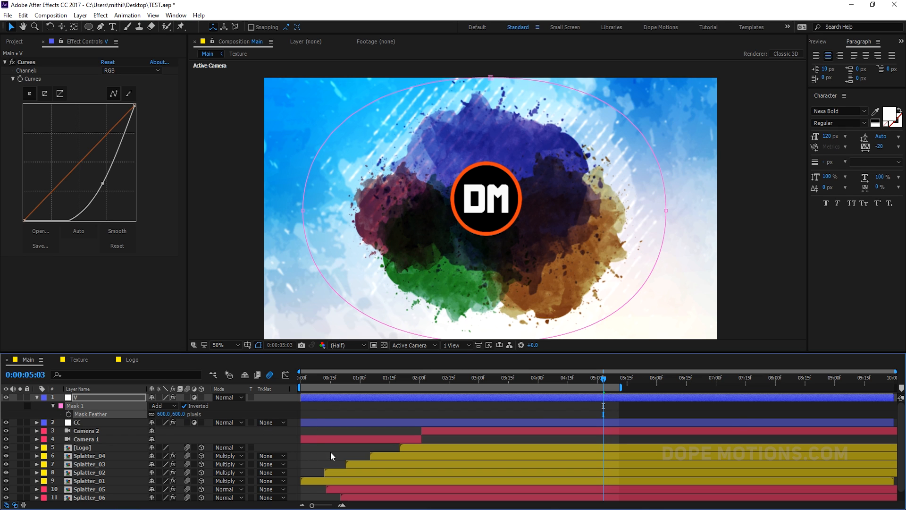
- Toggle the V layer's visibility and scrub the timeline to compare the vignette effect
left_click(316, 452)
left_click(7, 396)
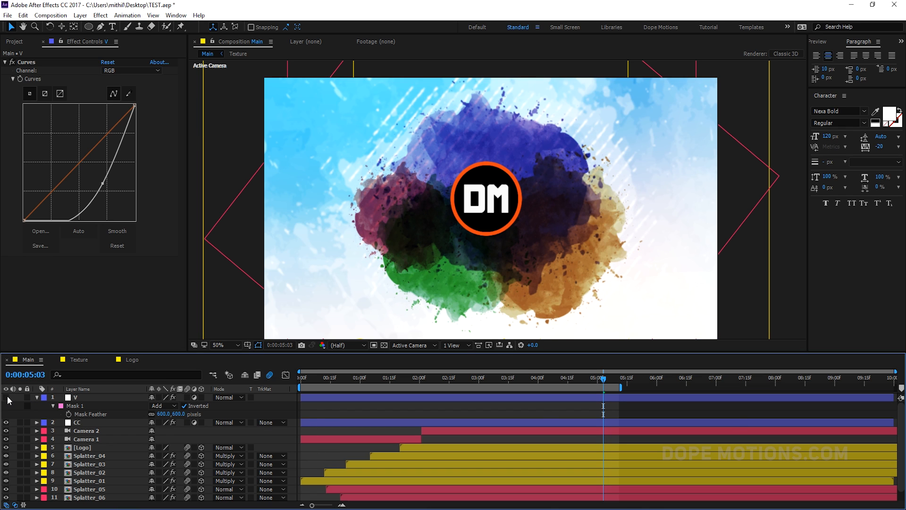
left_click(7, 396)
left_click(7, 395)
left_click(7, 396)
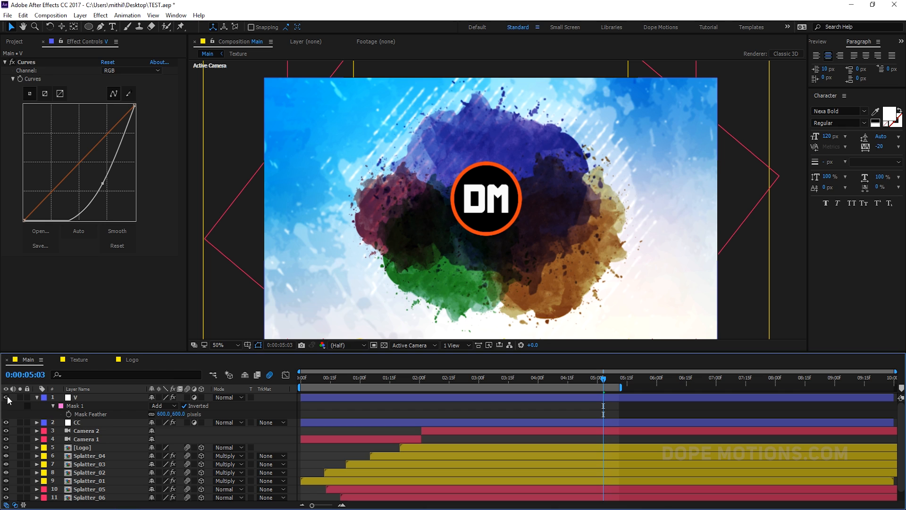
left_click_drag(344, 379, 384, 382)
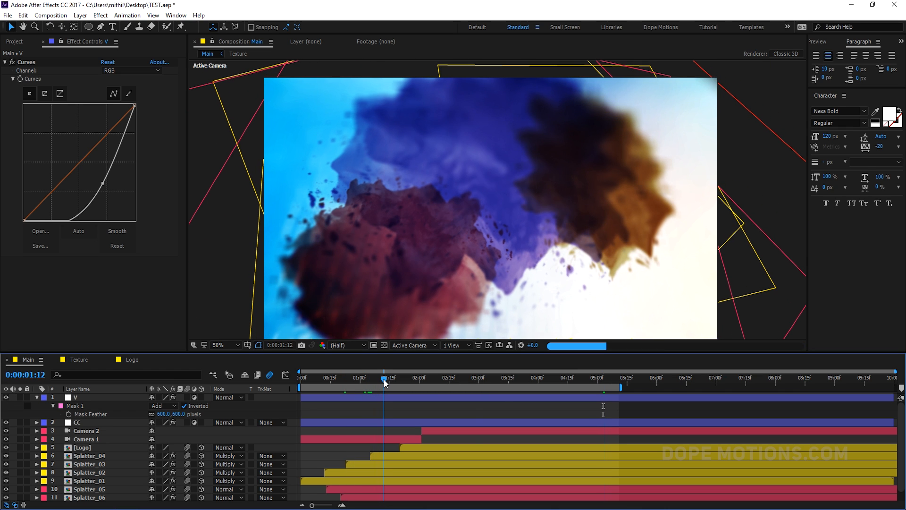
- Ease the V layer's Curves darkening to a gentler bend and slightly nudge a point on the CC layer's curve
left_click(99, 399)
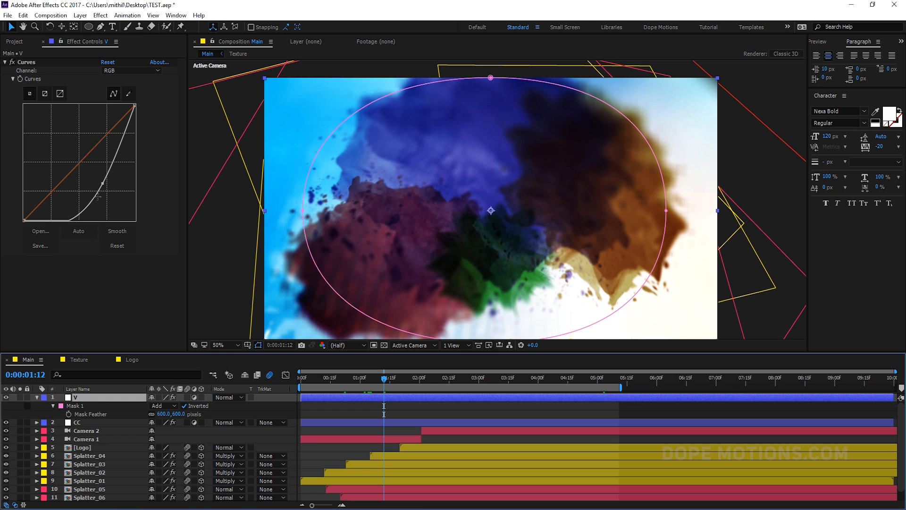
left_click_drag(103, 183, 101, 183)
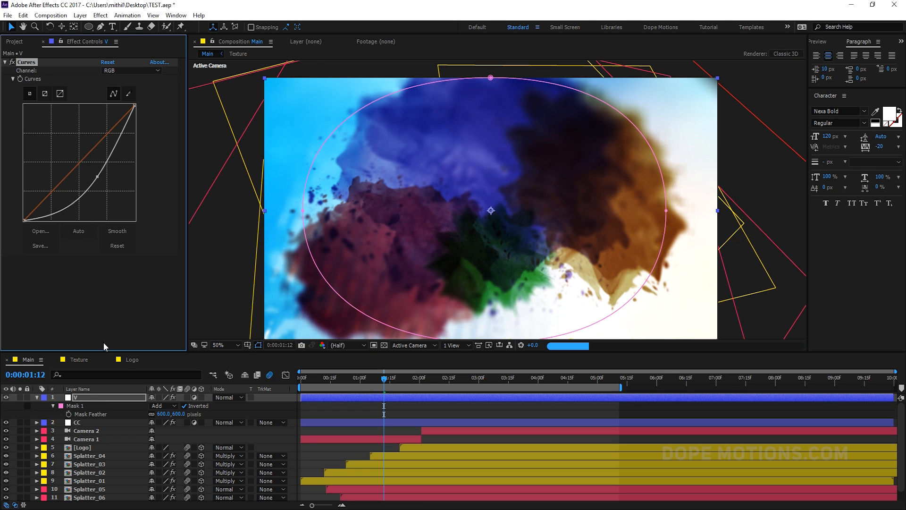
left_click(87, 422)
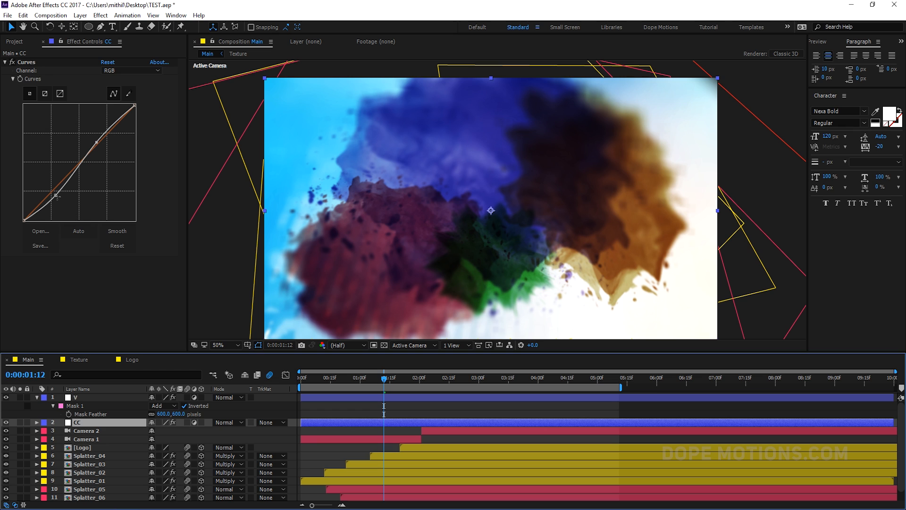
left_click_drag(56, 195, 57, 195)
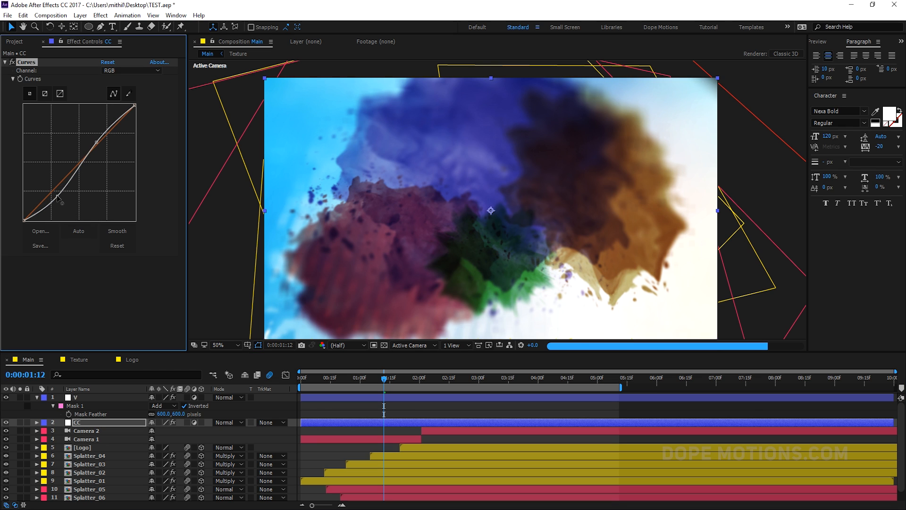
- Scrub and play the composition from the start to review the graded animation
mouse_move(406, 382)
left_mouse_down()
mouse_move(288, 383)
mouse_move(513, 381)
mouse_move(596, 390)
left_mouse_up()
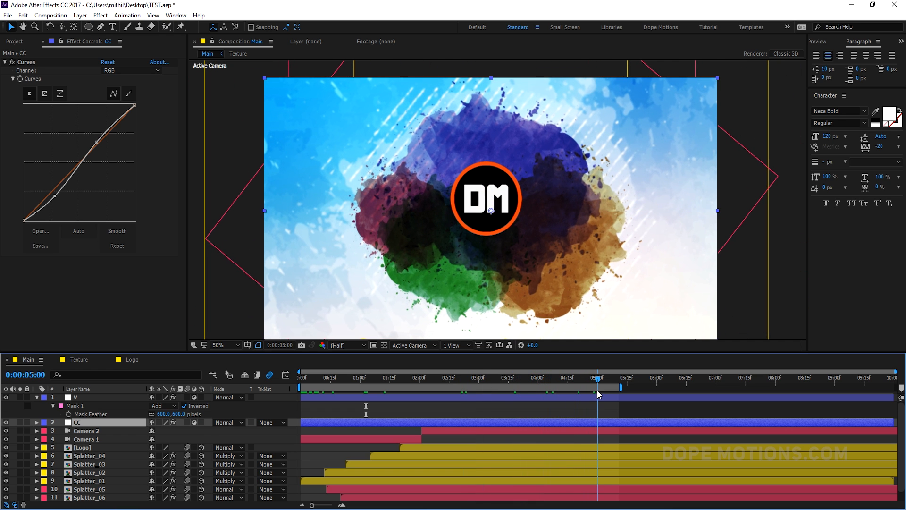
left_click_drag(343, 296, 343, 284)
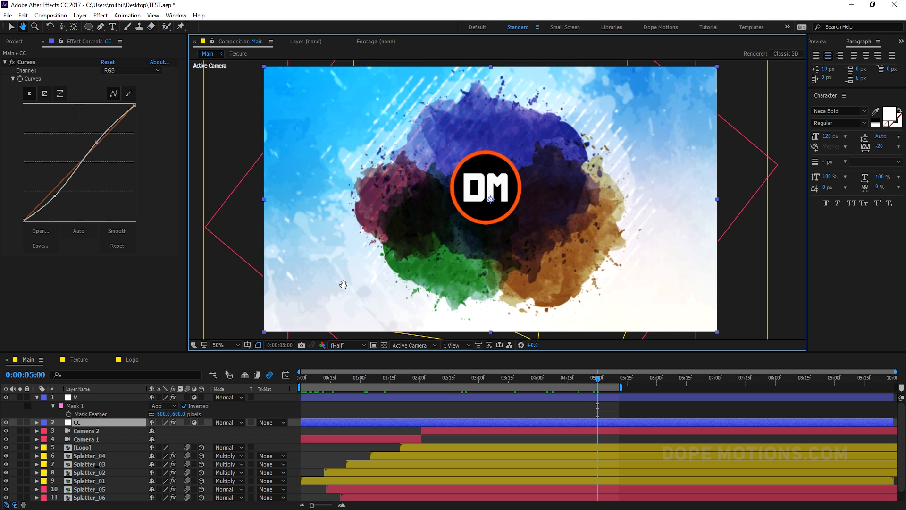
left_click(301, 380)
key("space")
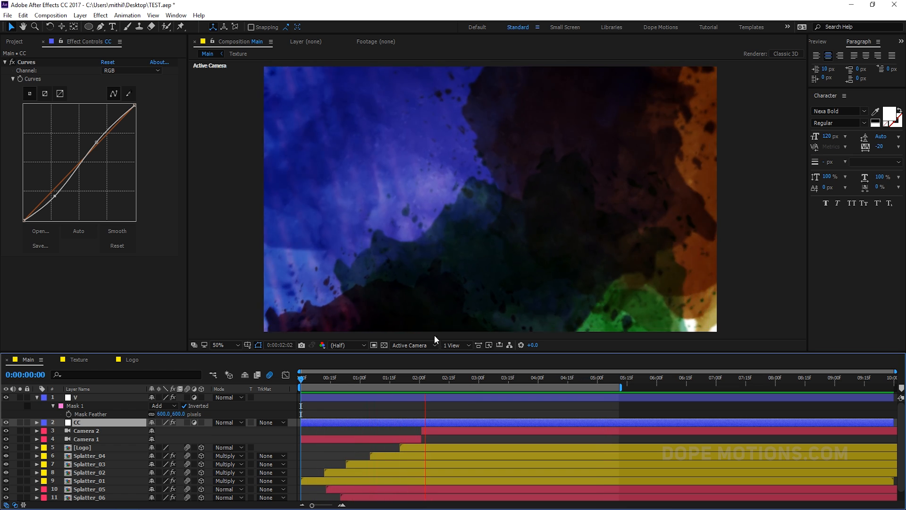
left_click(414, 380)
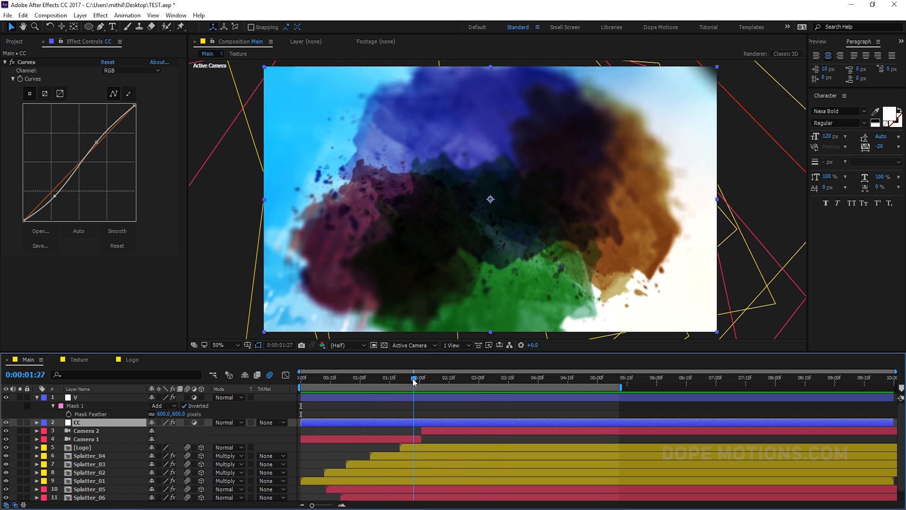
left_click_drag(417, 385, 465, 380)
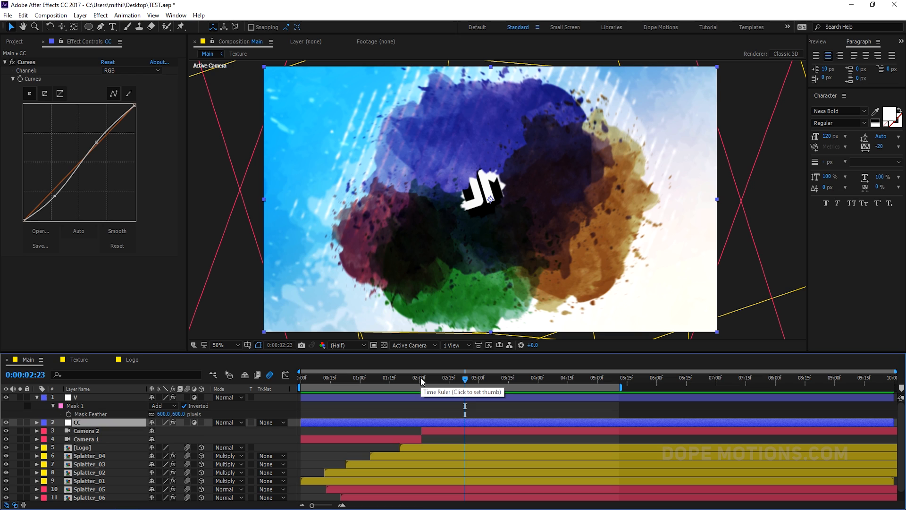
- Add LIGHT LEAK.mov from the project to the composition above CC and slide it to start about 1 second in
key("ctrl+0")
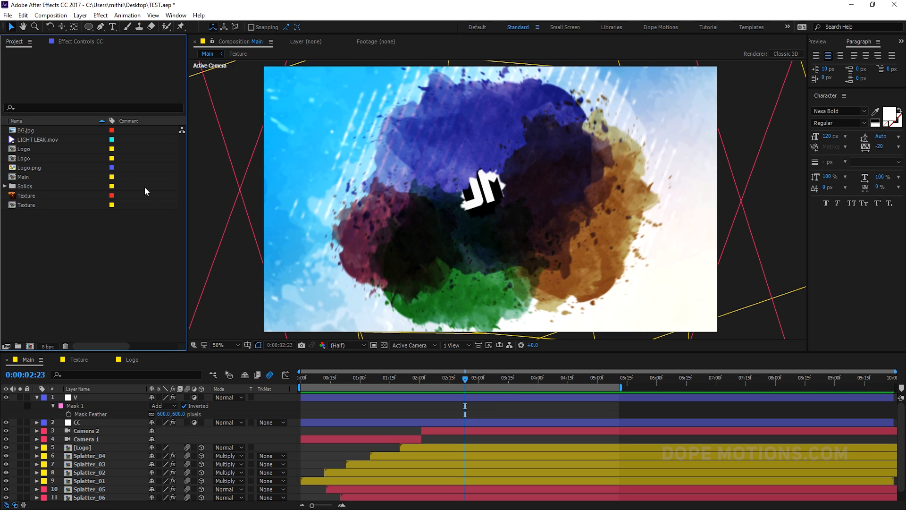
left_click(55, 141)
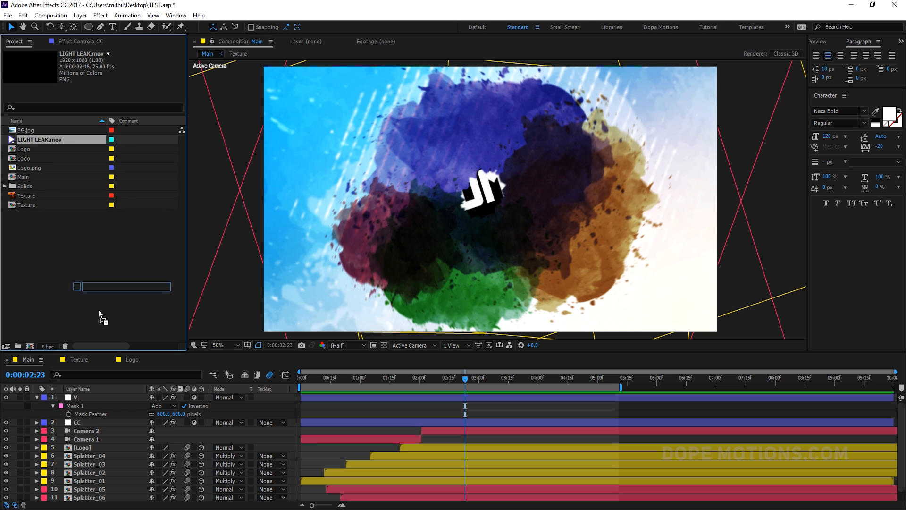
left_click_drag(84, 391, 82, 414)
left_click_drag(402, 423, 450, 420)
- Set the LIGHT LEAK.mov layer's blending mode to Screen
left_click(420, 378)
left_click(234, 422)
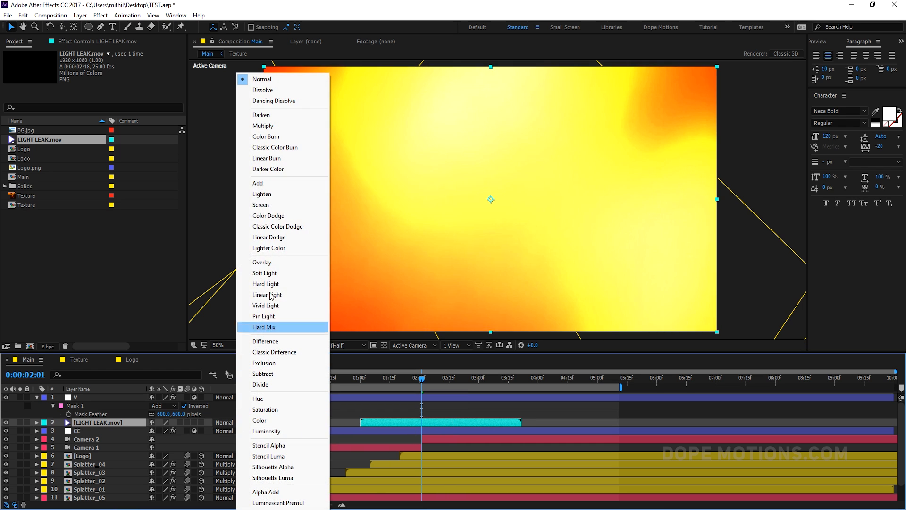
left_click(261, 205)
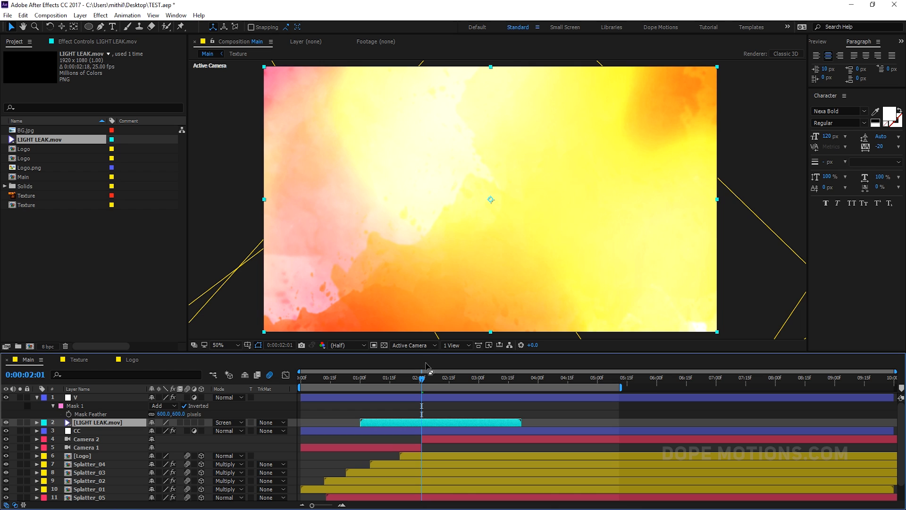
- Return to the start, zoom the viewer out, and play the animation to preview the light leak
left_click_drag(422, 379, 398, 380)
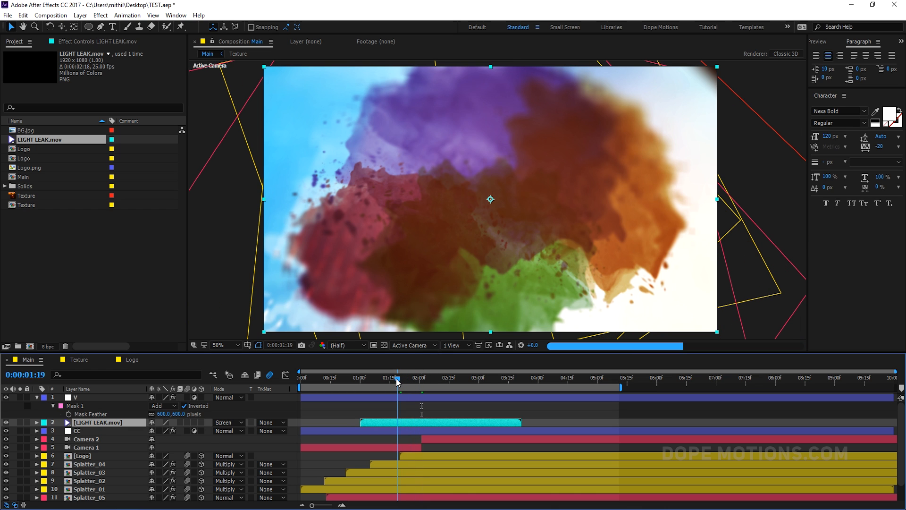
key("Home")
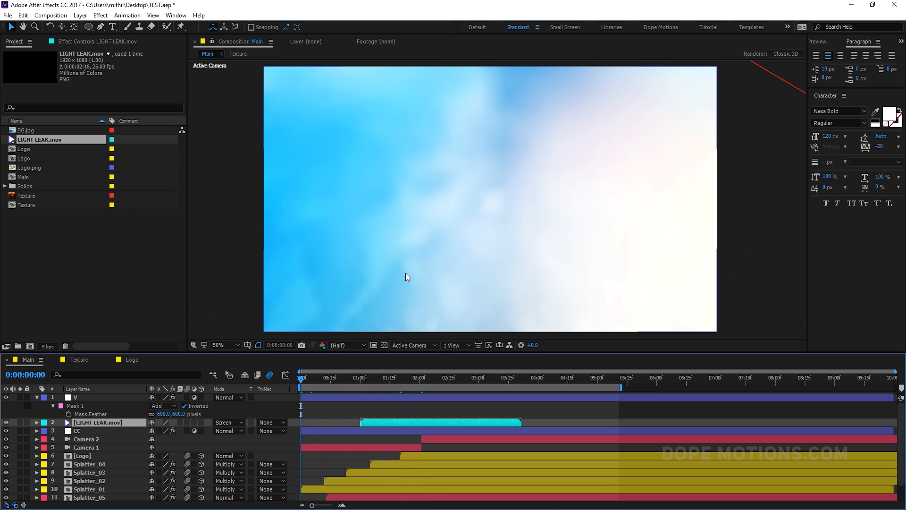
key("comma")
key("space")
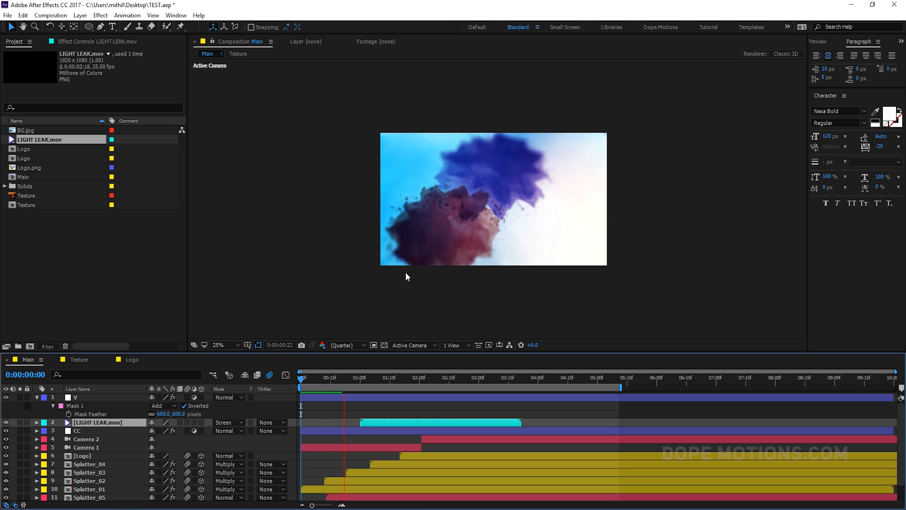